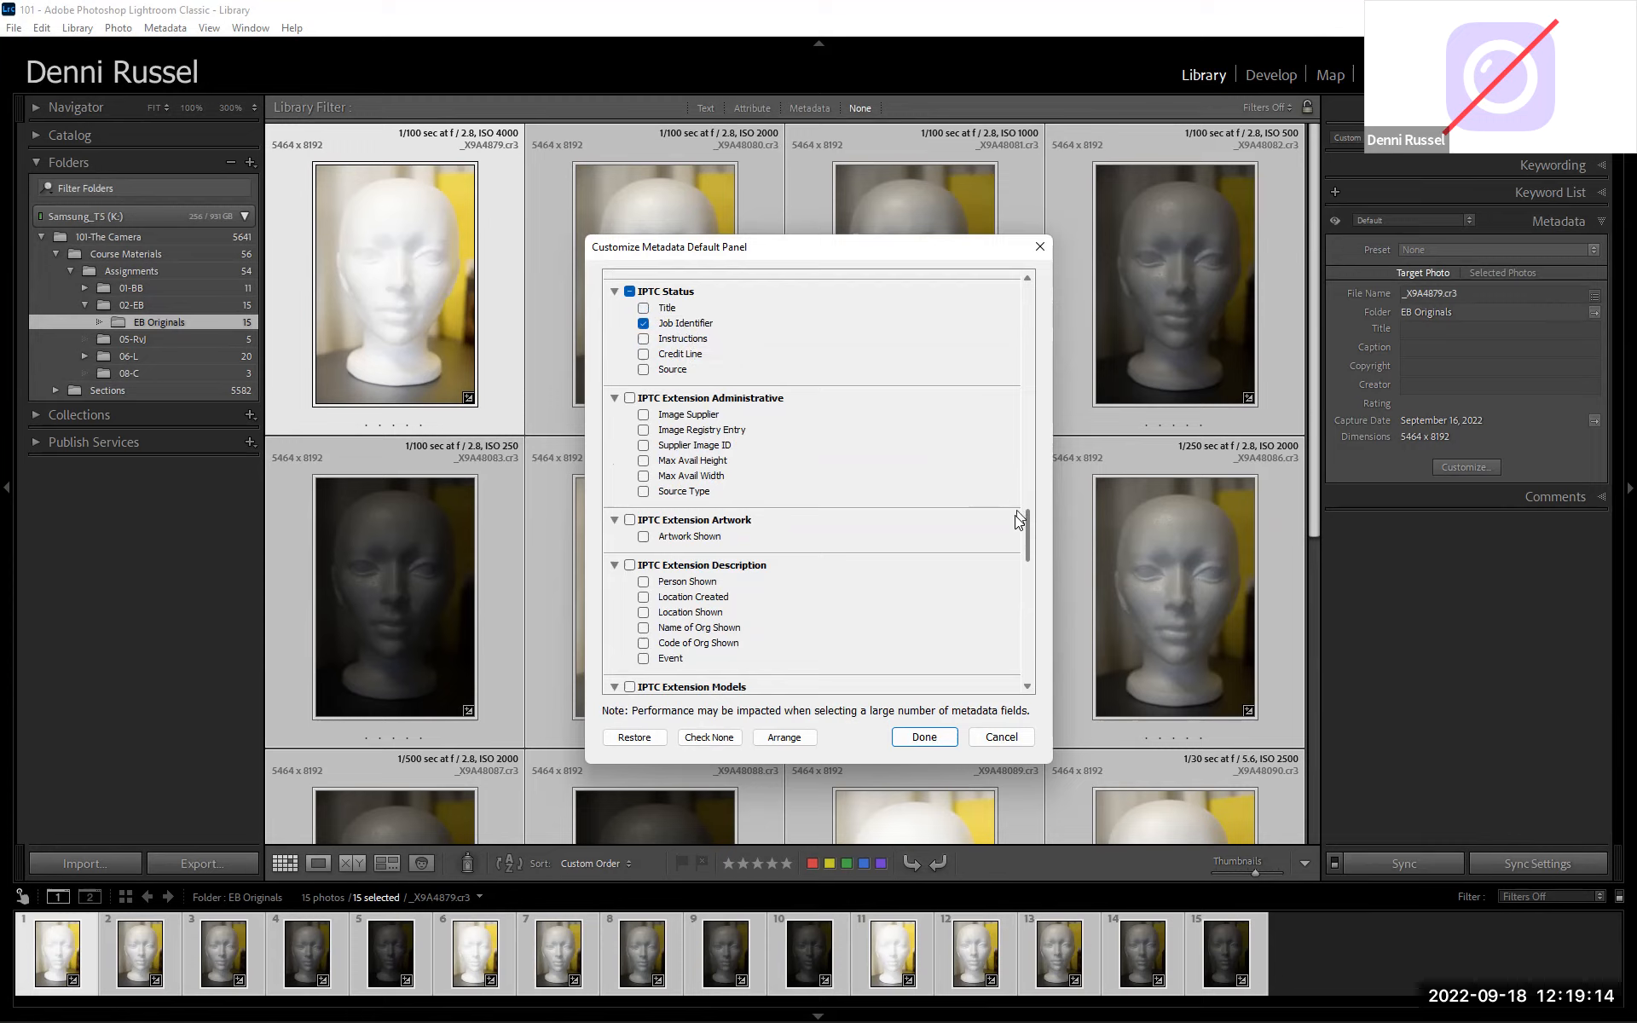
Review the field order of the customized Default metadata panel and save the customization.
left_click_drag(1027, 518, 978, 542)
left_click(795, 735)
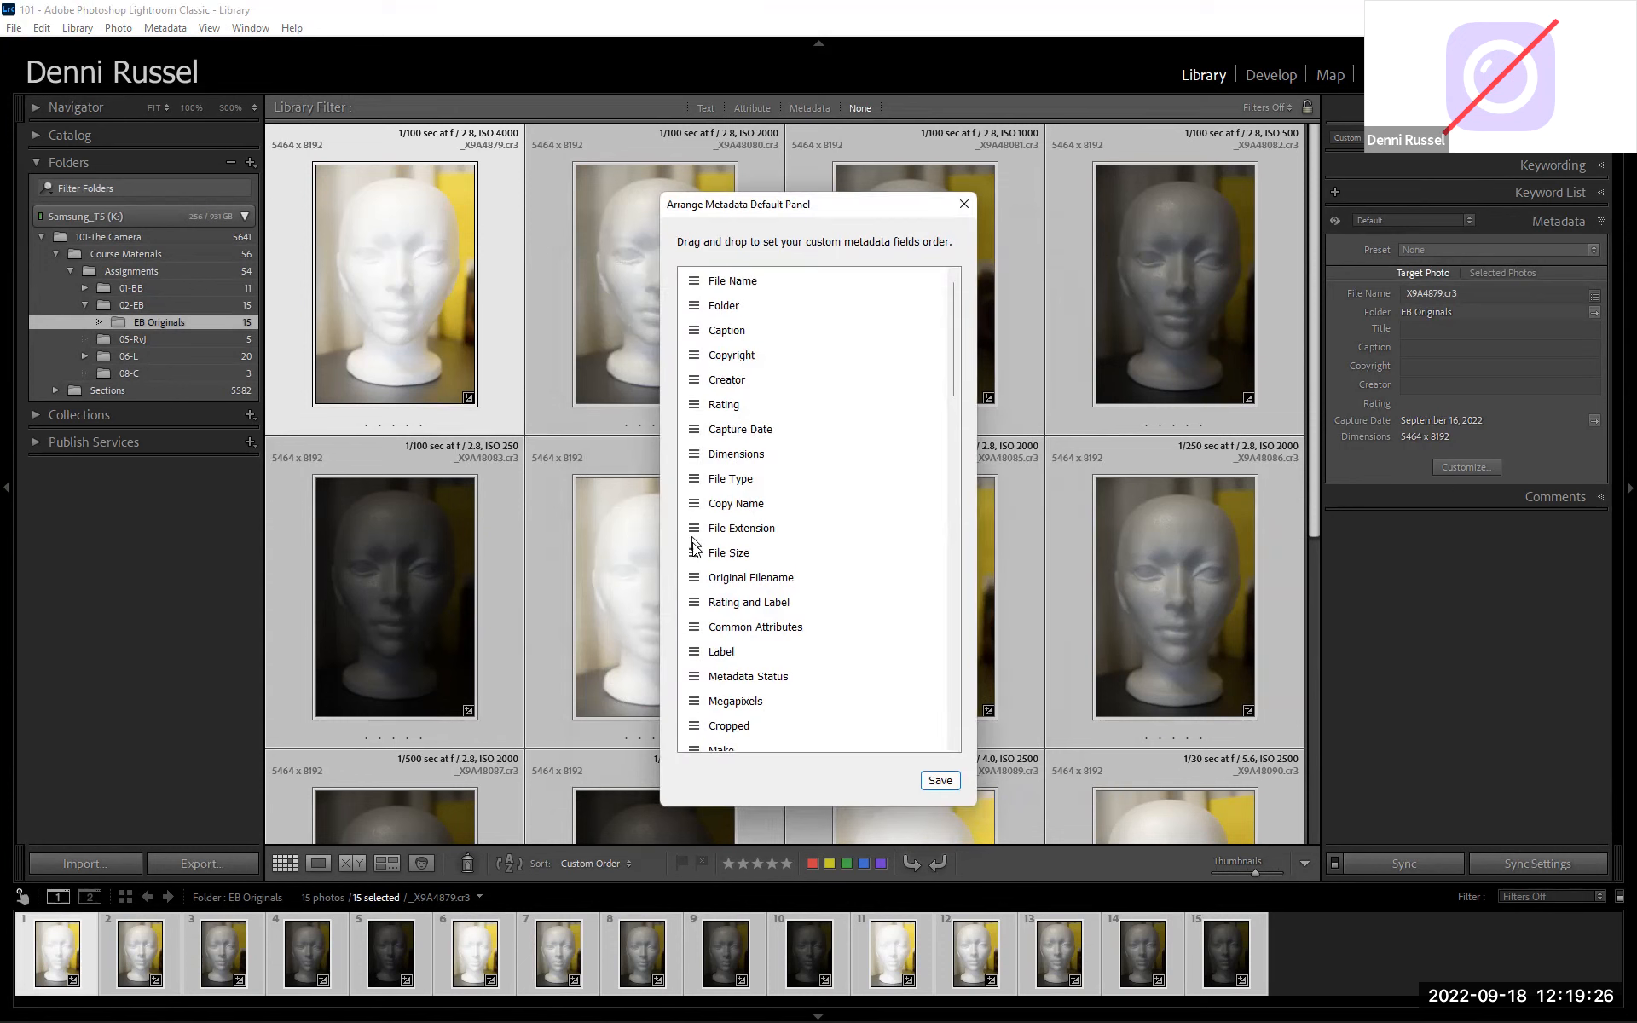
scroll(700, 635, "down", 18)
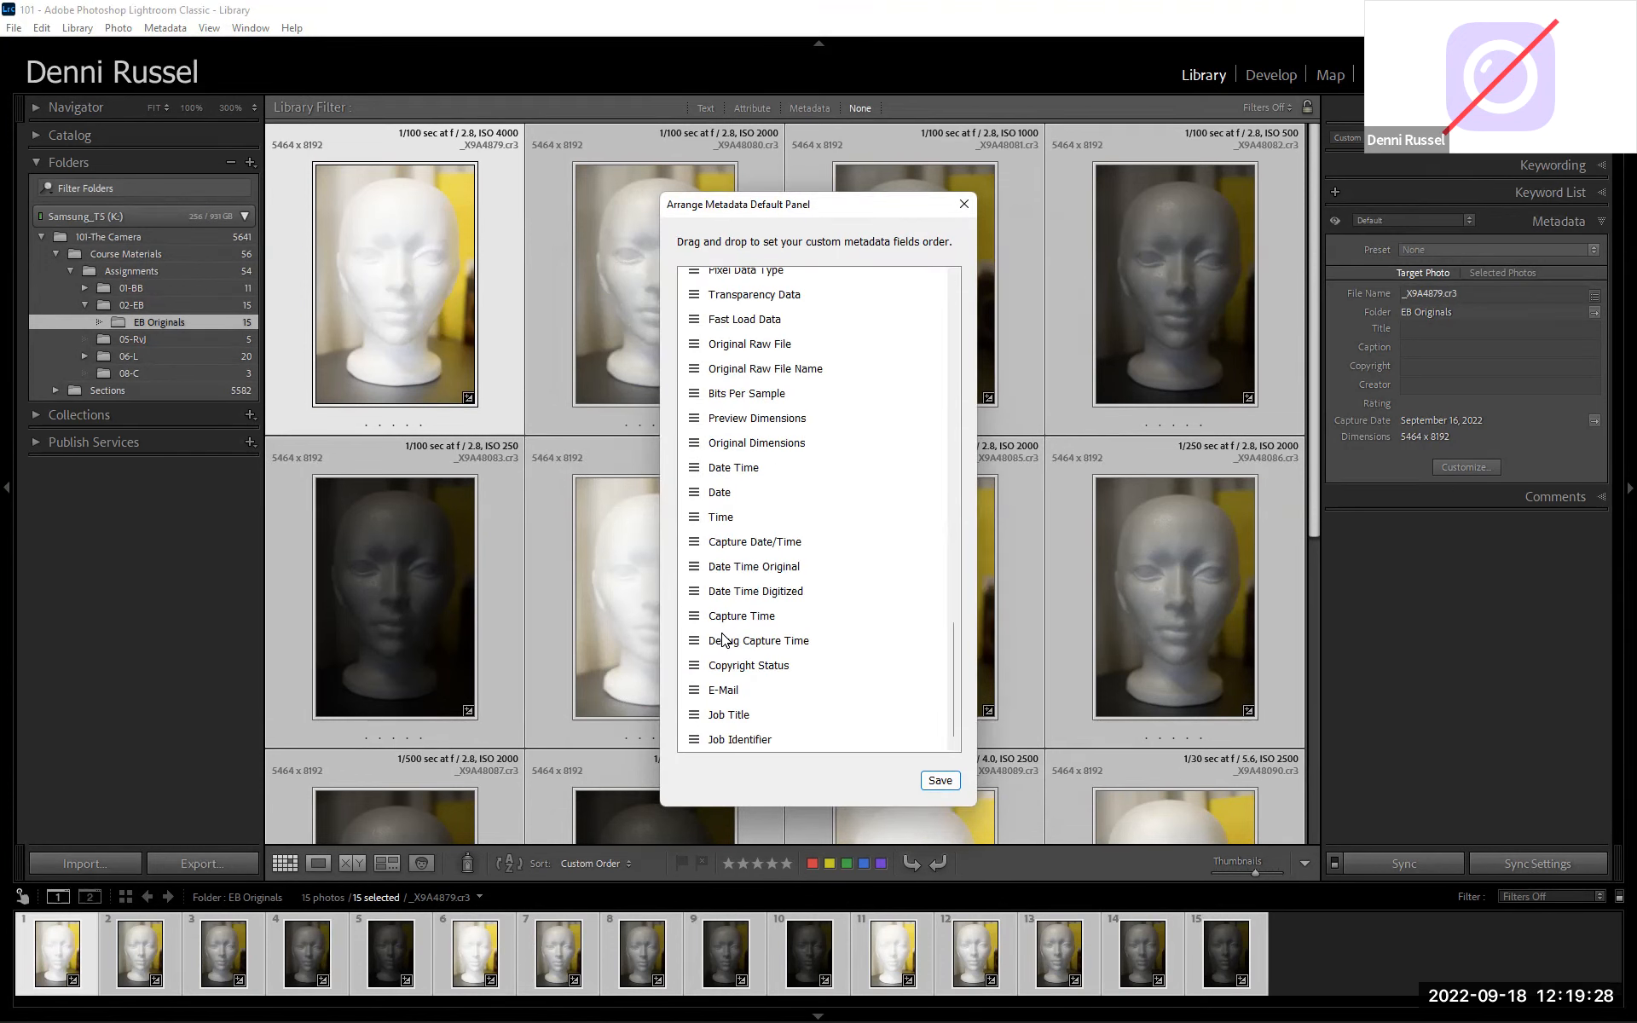
scroll(719, 635, "up", 18)
left_click(938, 782)
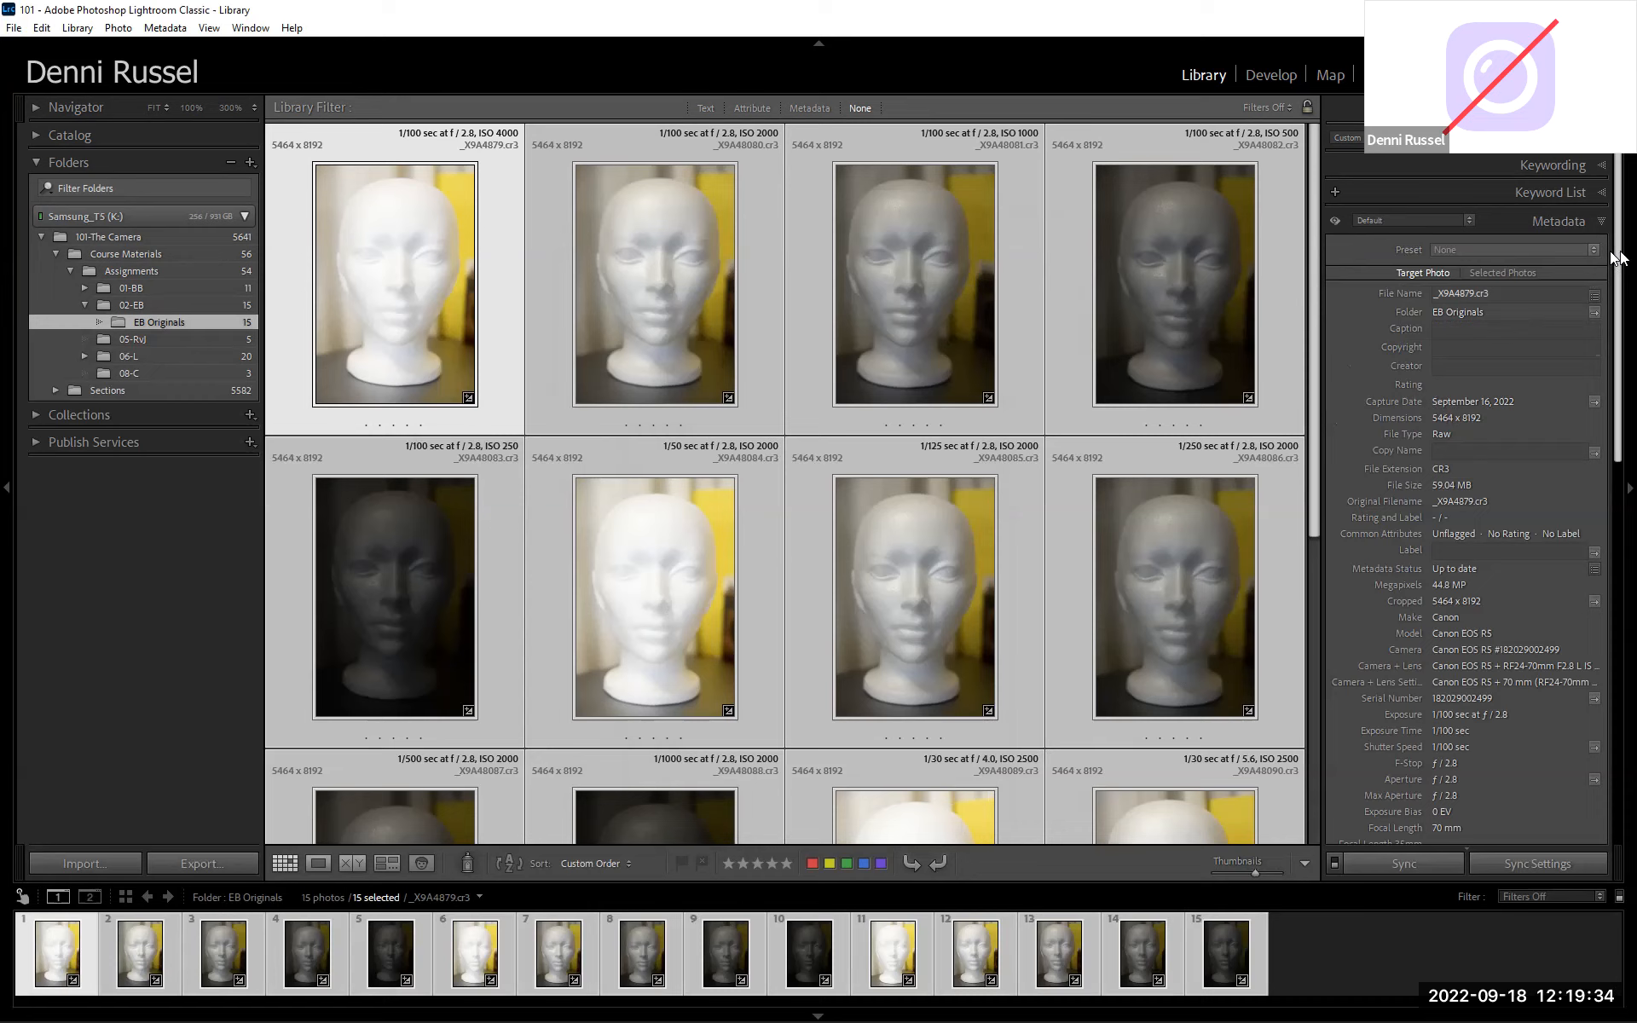
Customize the Default metadata panel's field arrangement by moving Job Identifier directly below Creator.
scroll(1618, 258, "down", 5)
scroll(1467, 486, "down", 5)
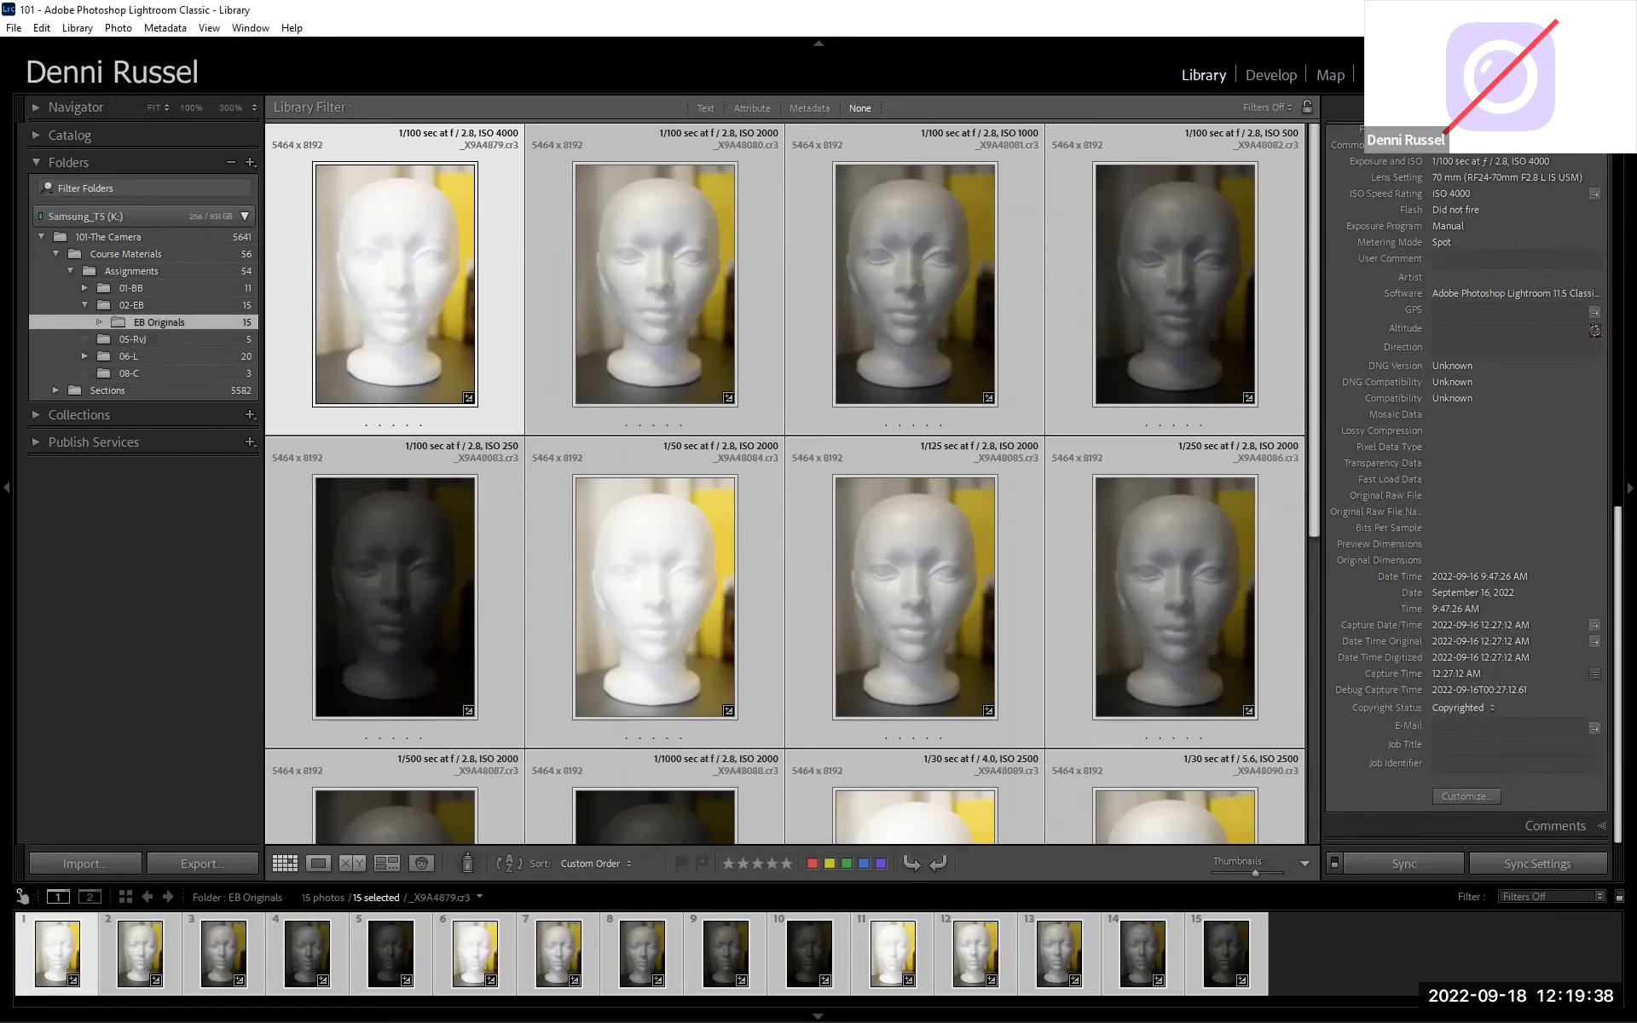
scroll(1604, 250, "up", 10)
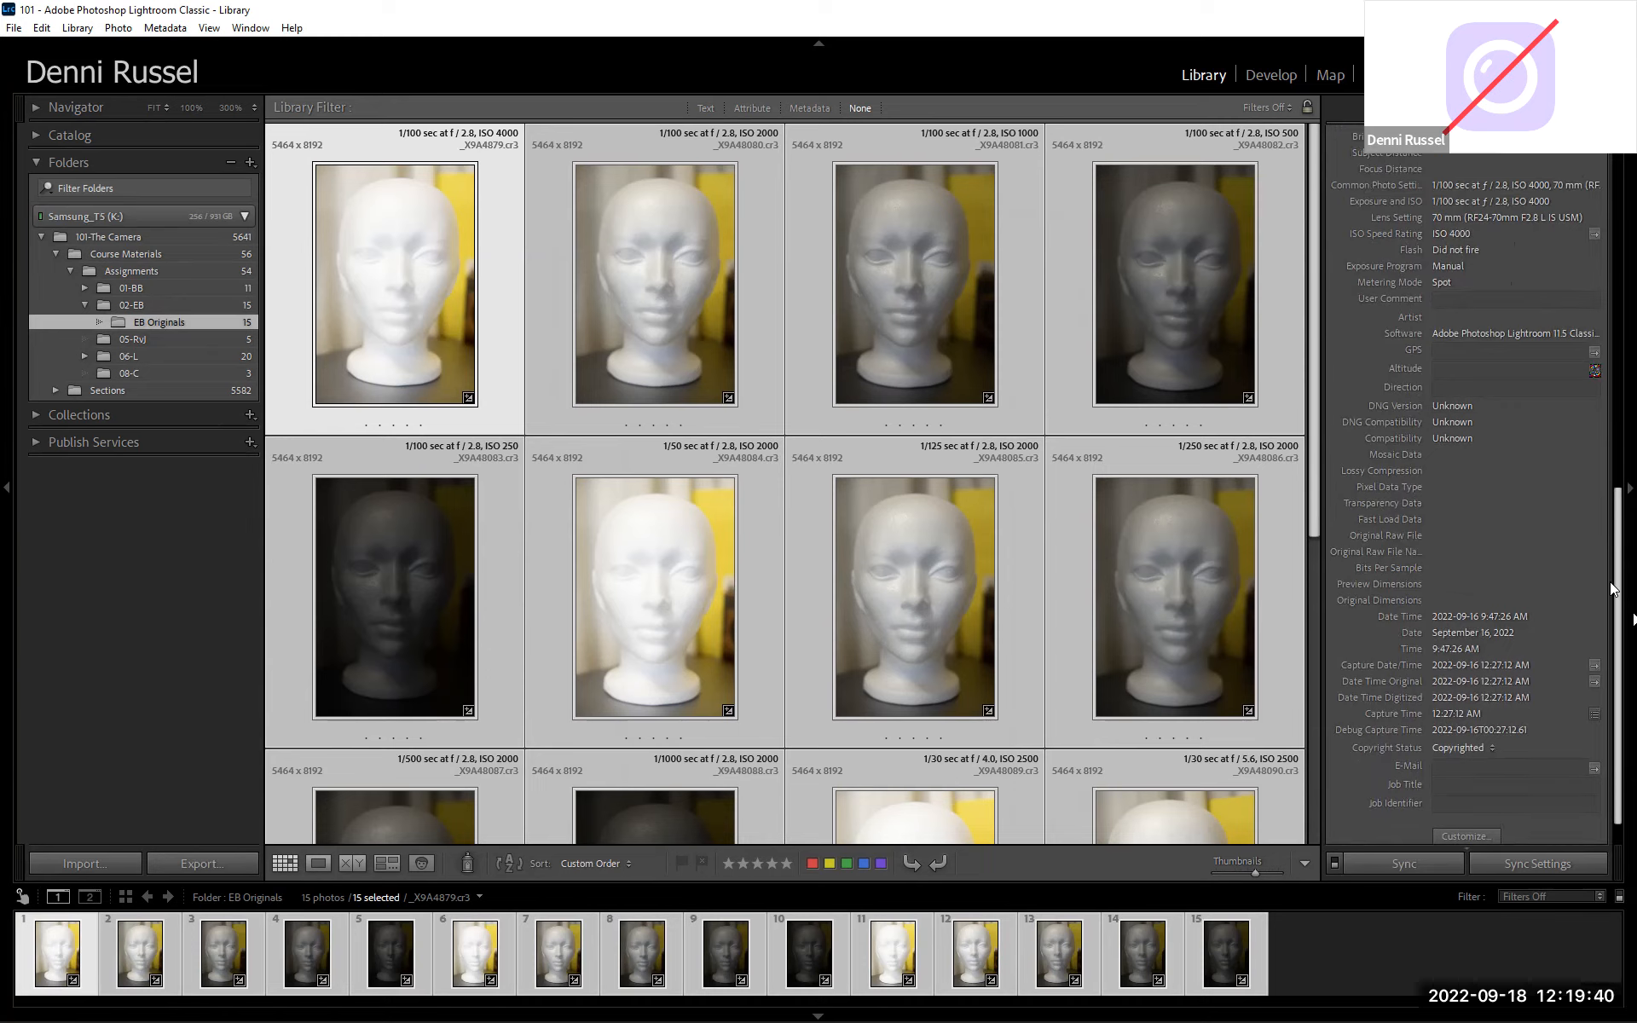
scroll(1603, 250, "down", 10)
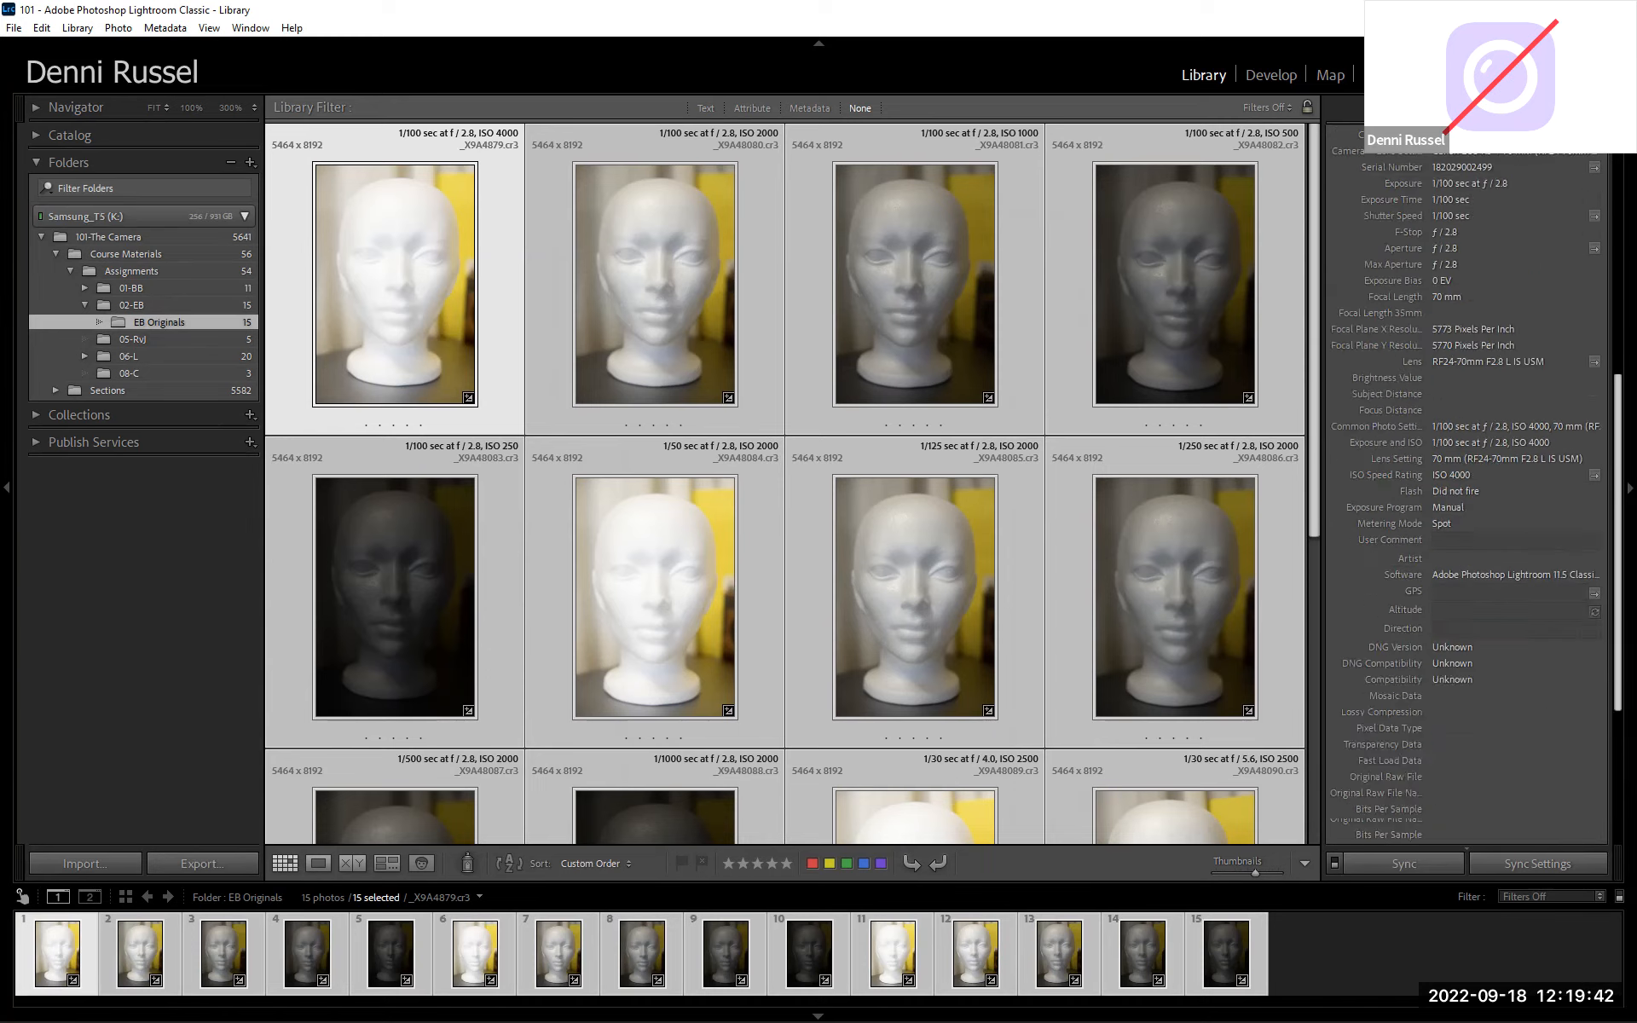
left_click(1468, 797)
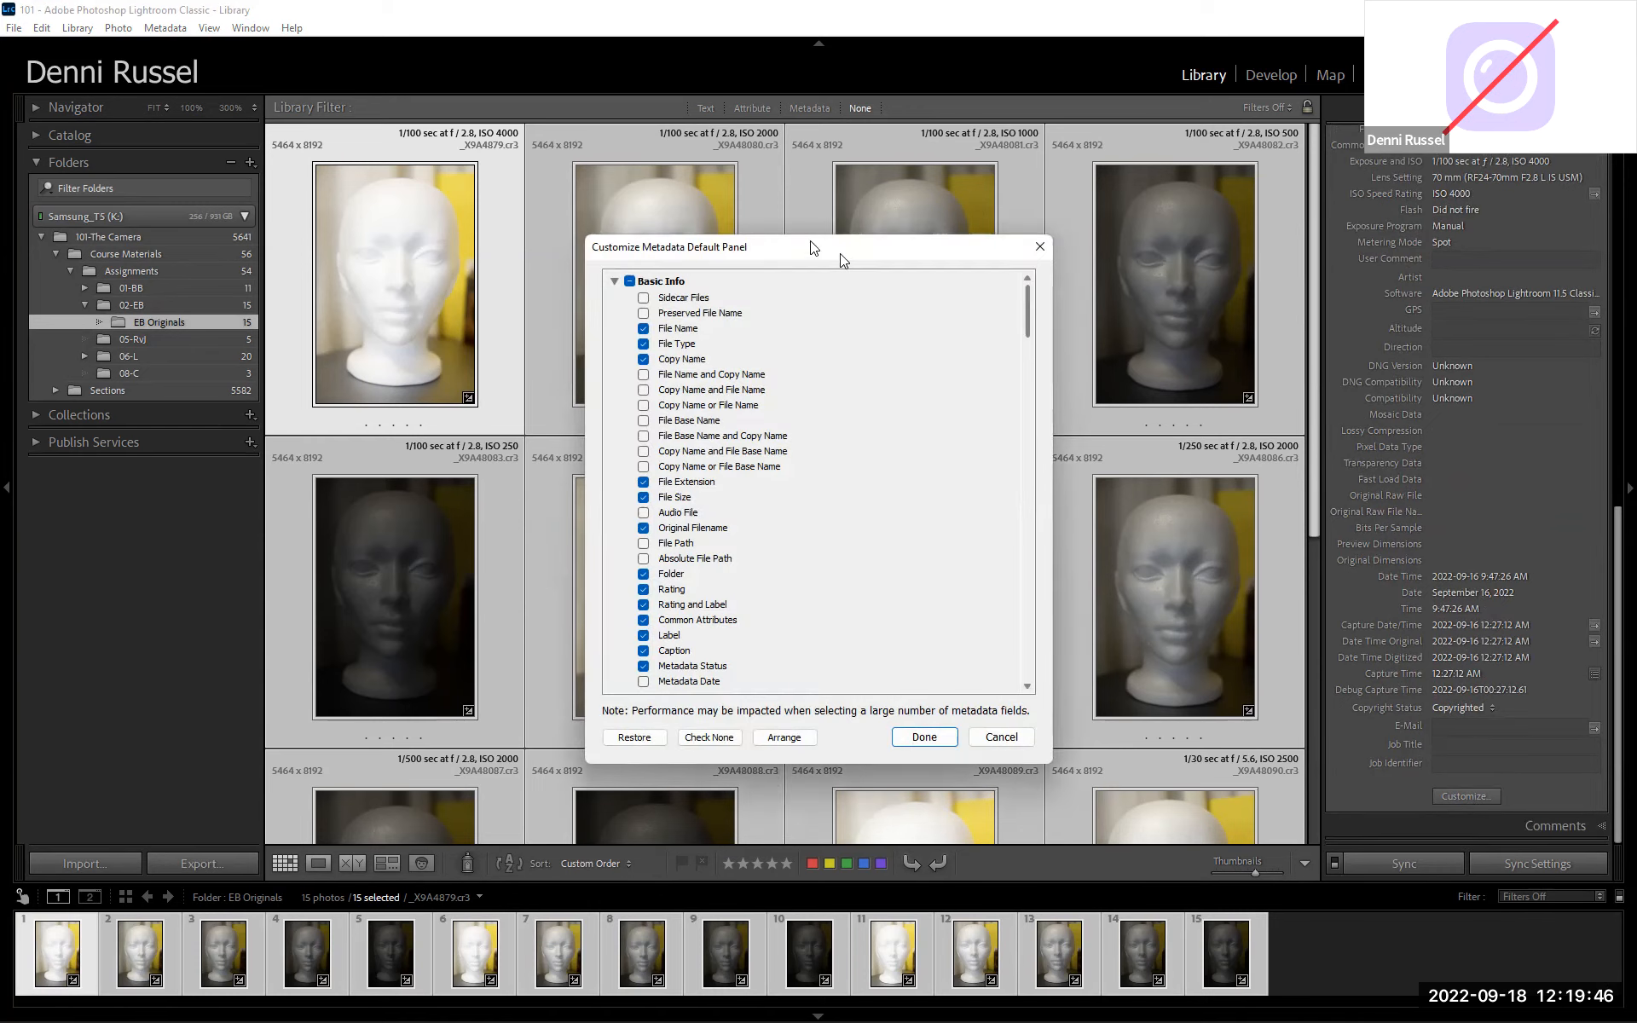
left_click_drag(841, 254, 774, 211)
left_click(718, 695)
scroll(760, 694, "down", 10)
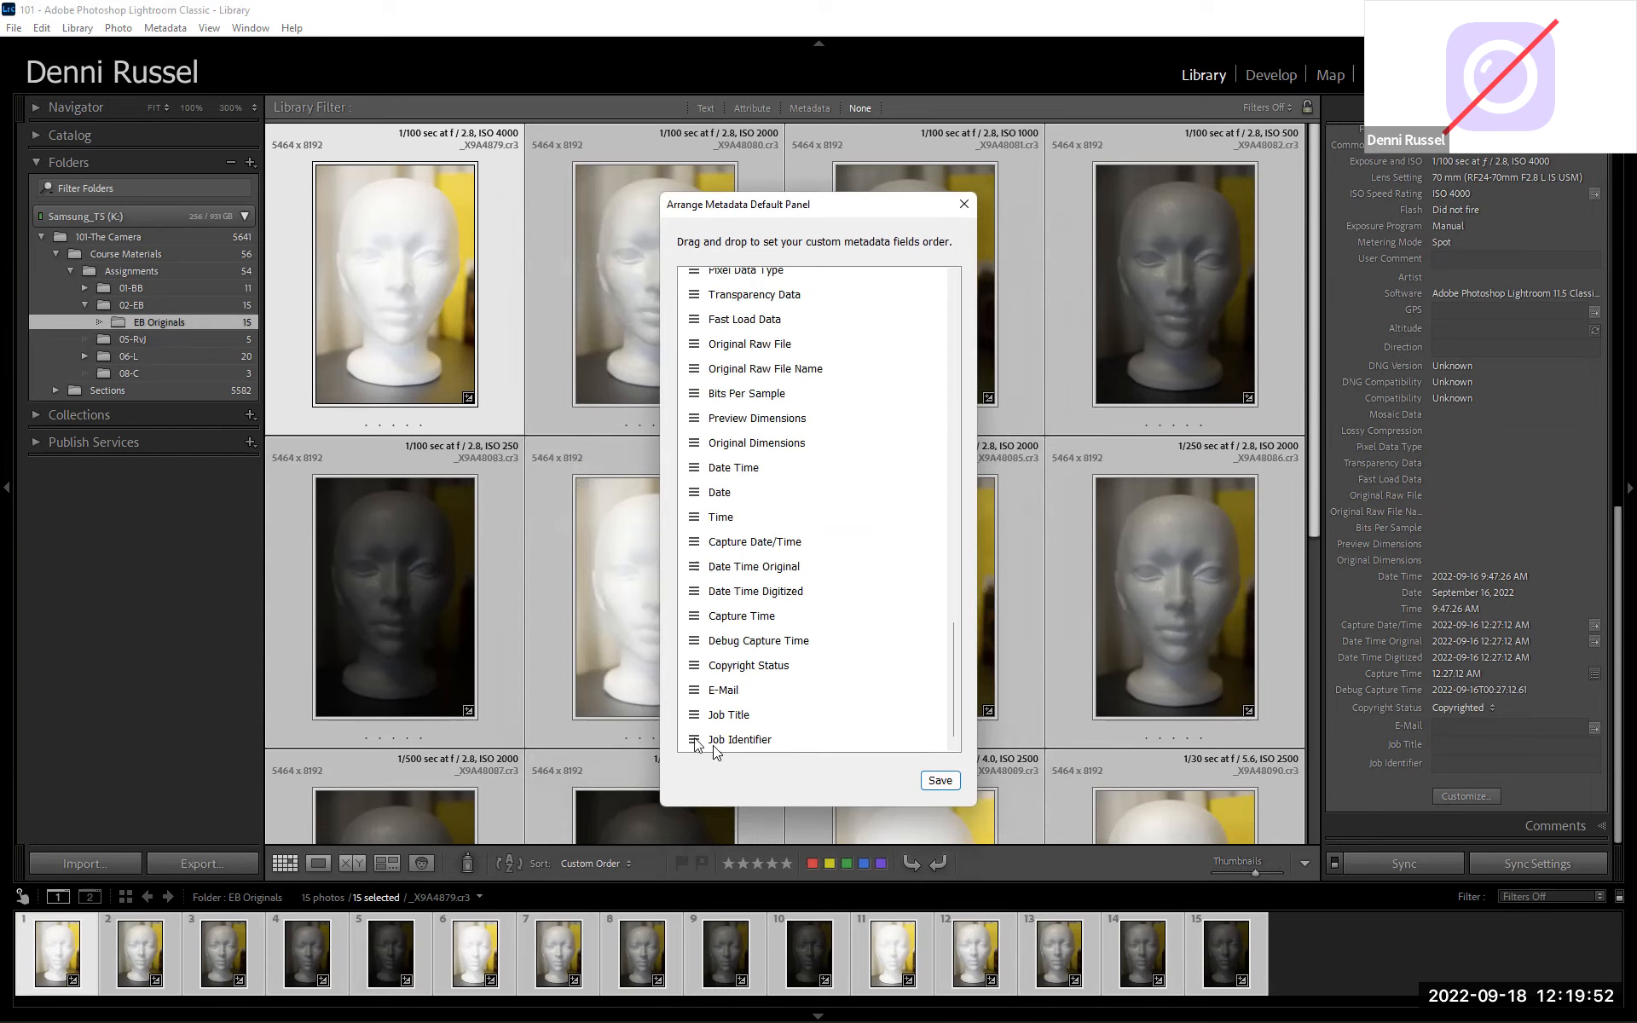
left_click(721, 739)
left_click_drag(725, 725, 699, 394)
Move the Job Title field directly below Creator and the E-Mail field directly below Job Identifier.
scroll(760, 499, "down", 20)
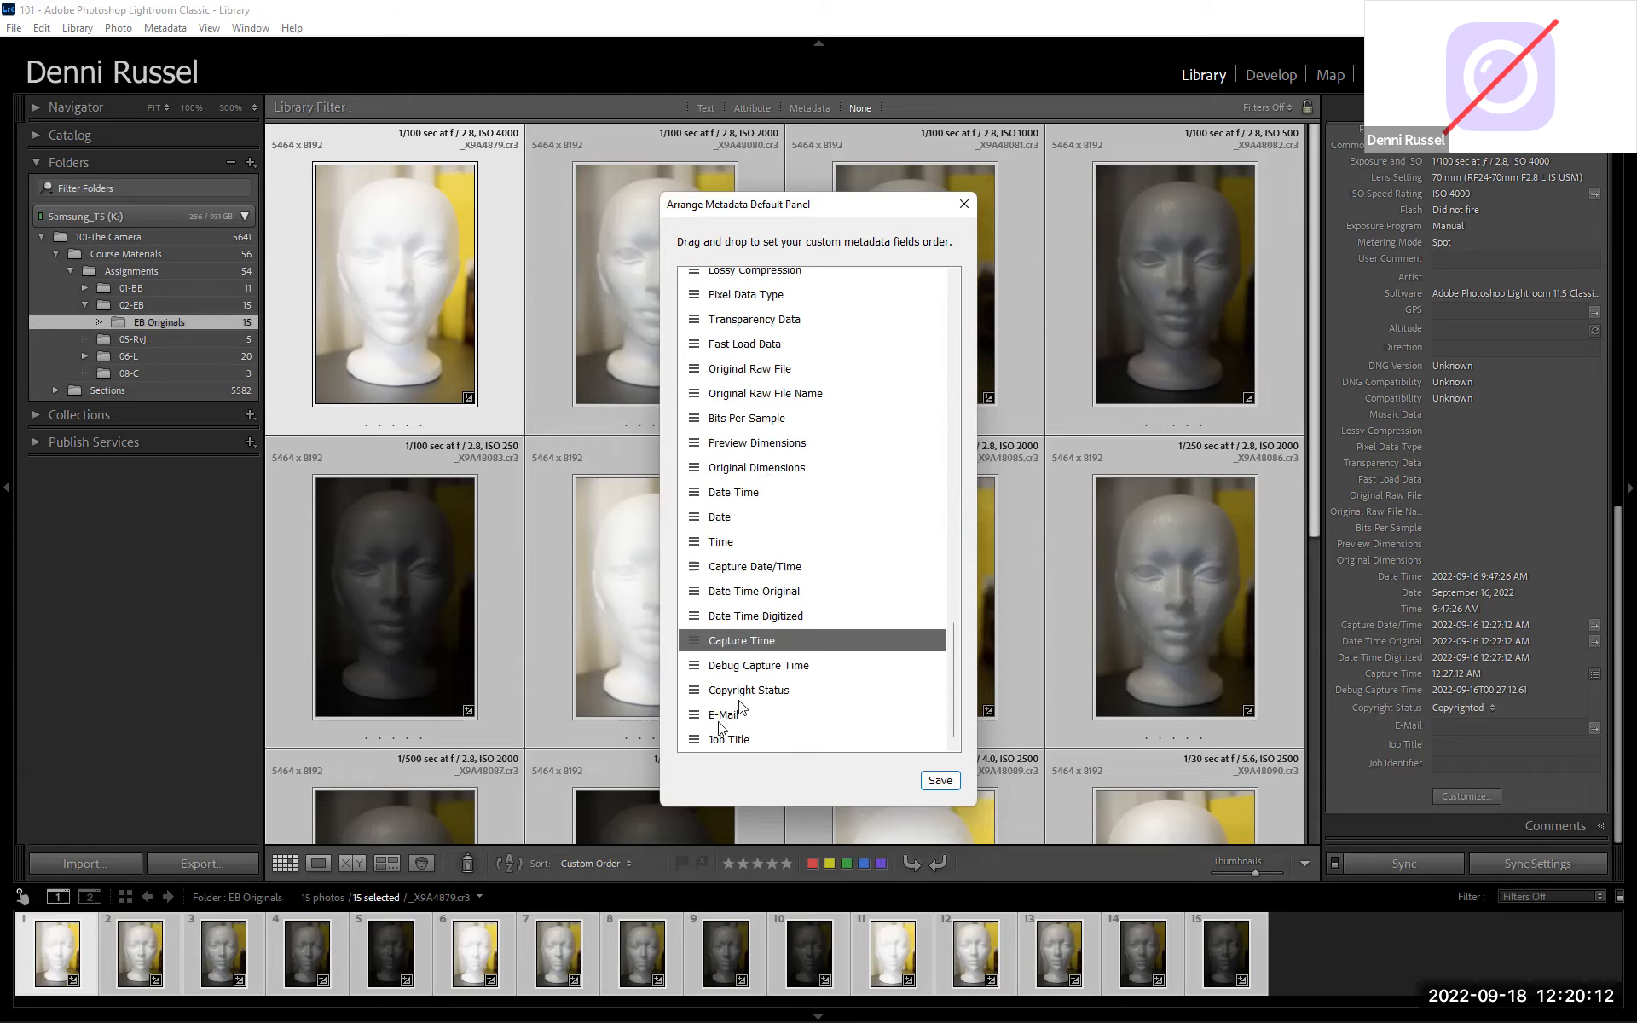
left_click_drag(695, 741, 719, 403)
scroll(723, 512, "down", 10)
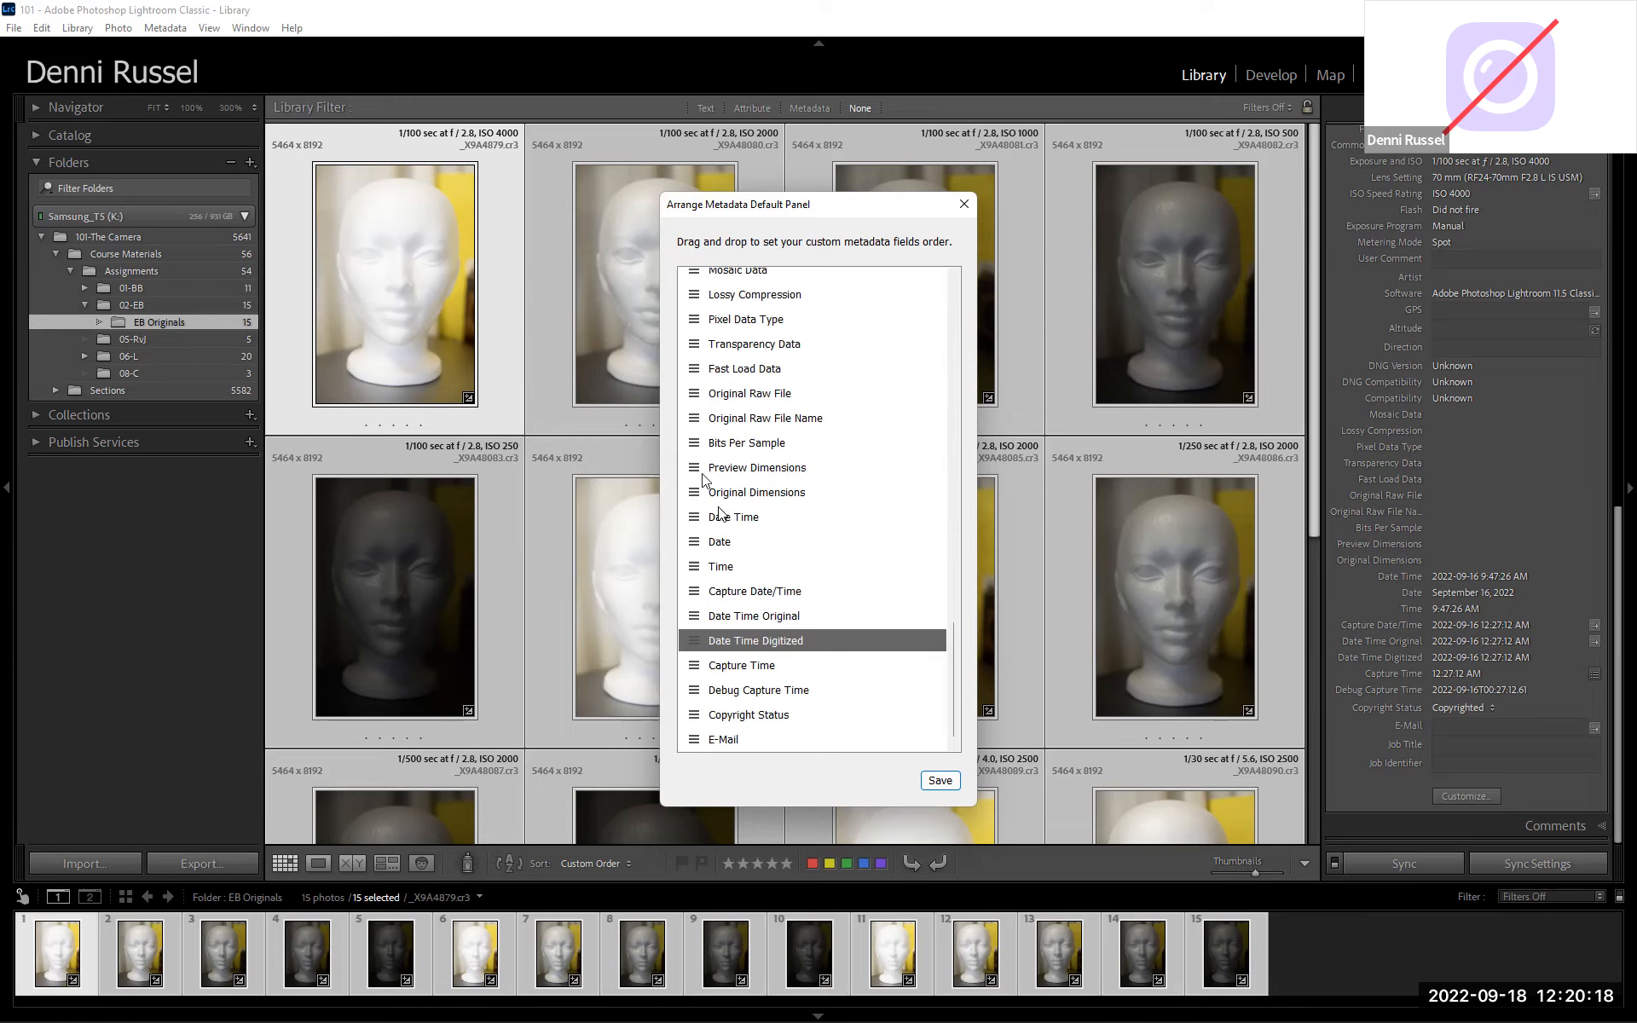
left_click_drag(703, 748, 782, 450)
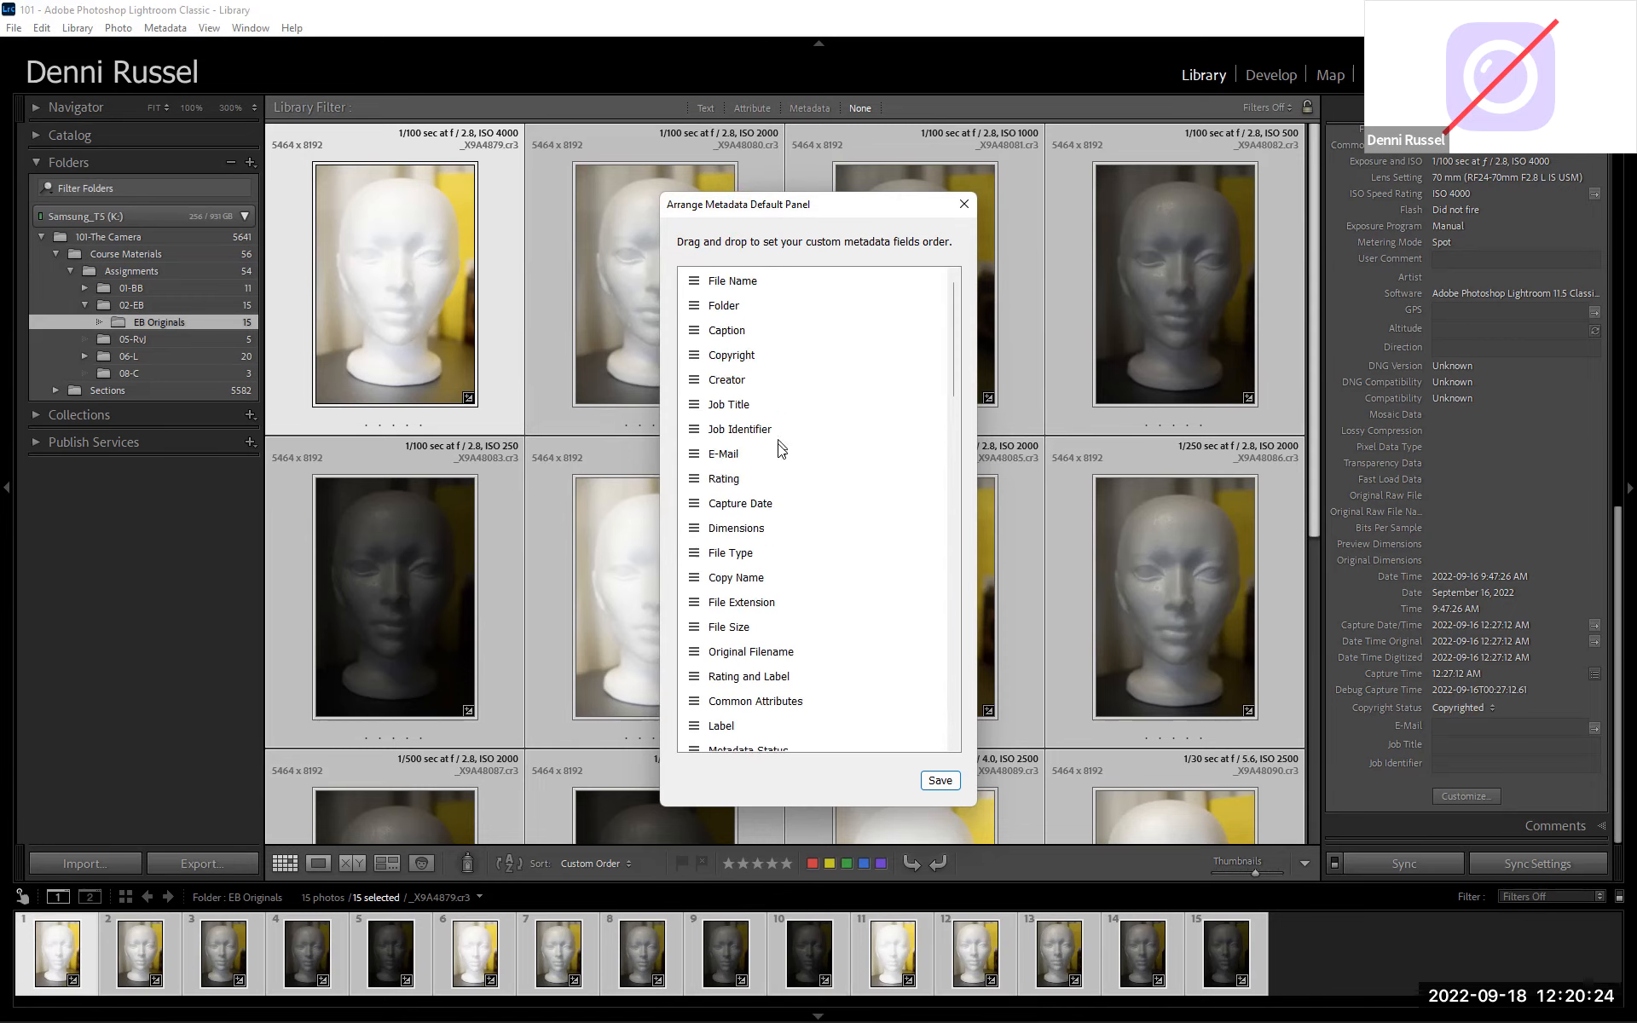
Move the Copyright Status field directly below E-Mail and save the metadata field arrangement.
scroll(752, 453, "down", 15)
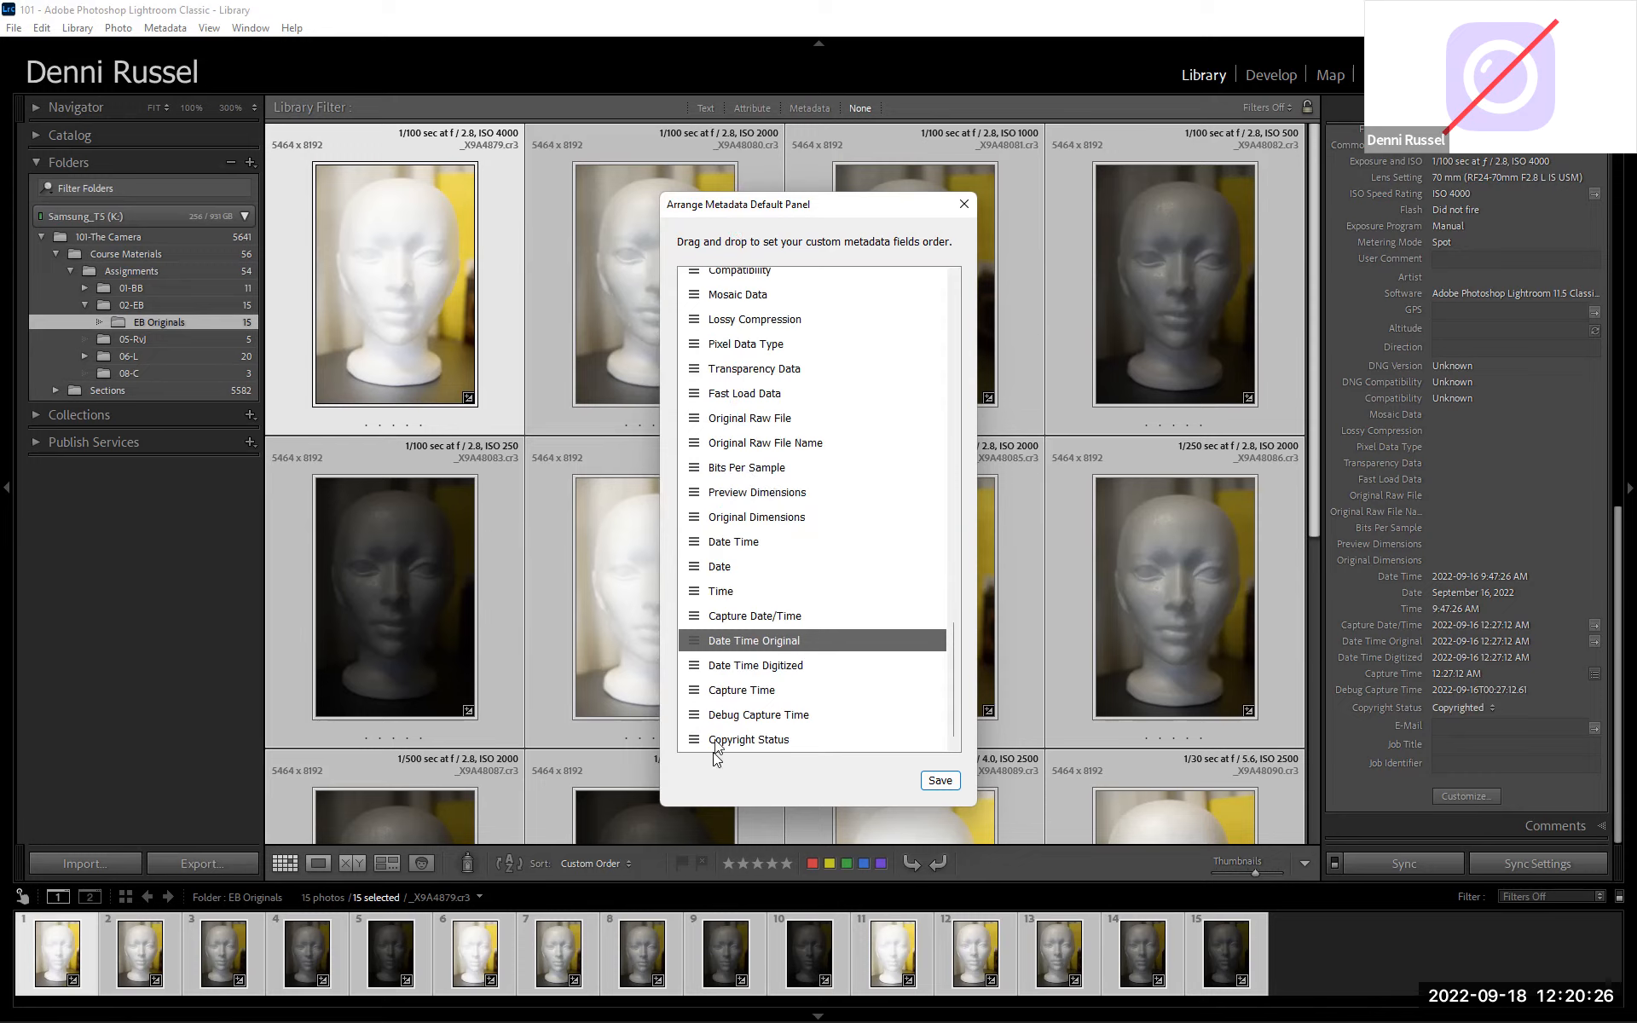
left_click_drag(693, 640, 739, 469)
left_click(939, 782)
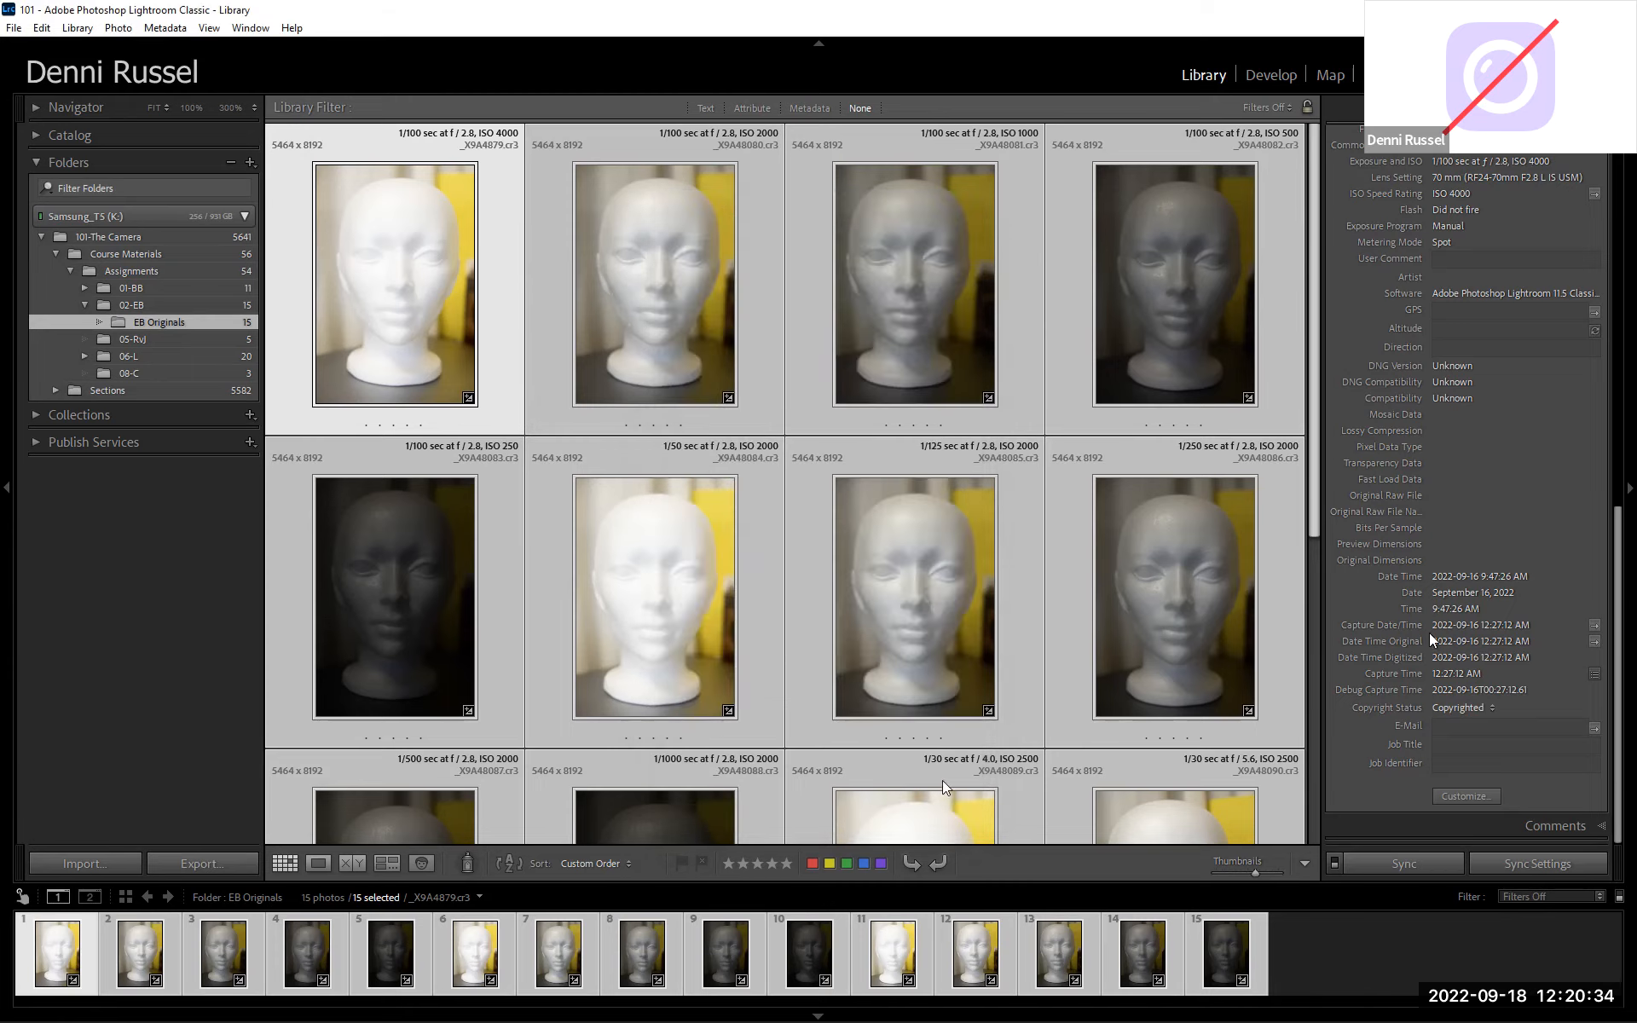
Set the metadata fields to apply to Selected Photos instead of only the target photo.
scroll(1487, 560, "up", 3)
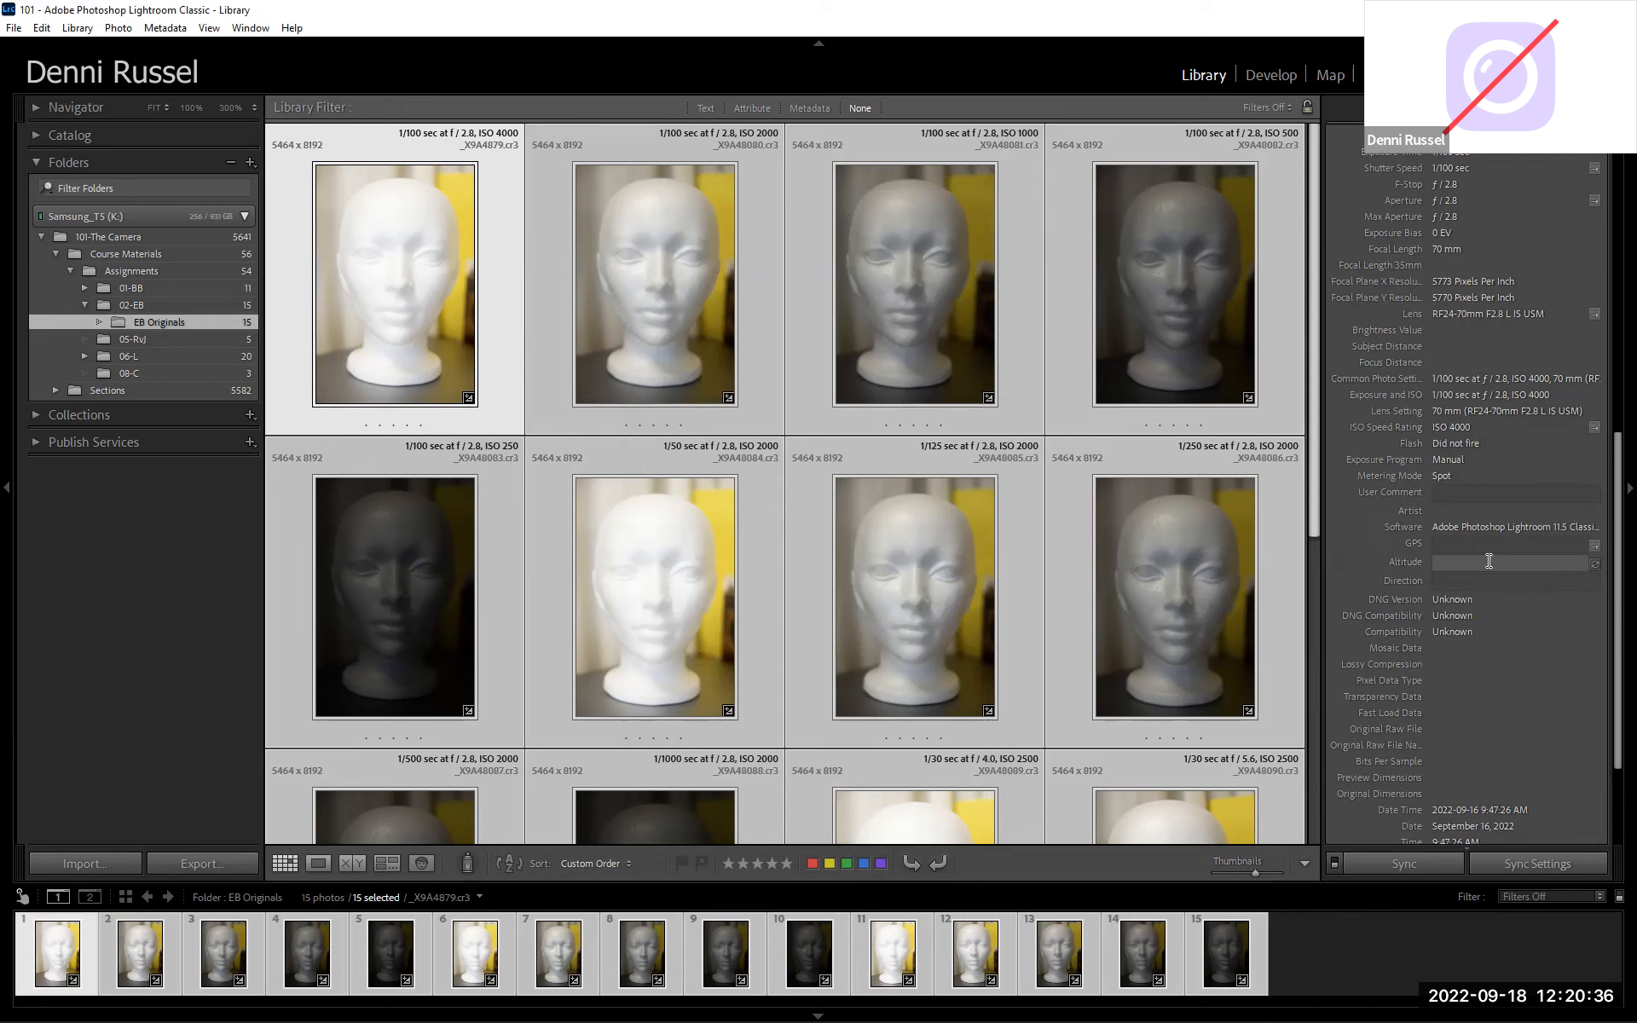
left_click_drag(1617, 439, 1613, 128)
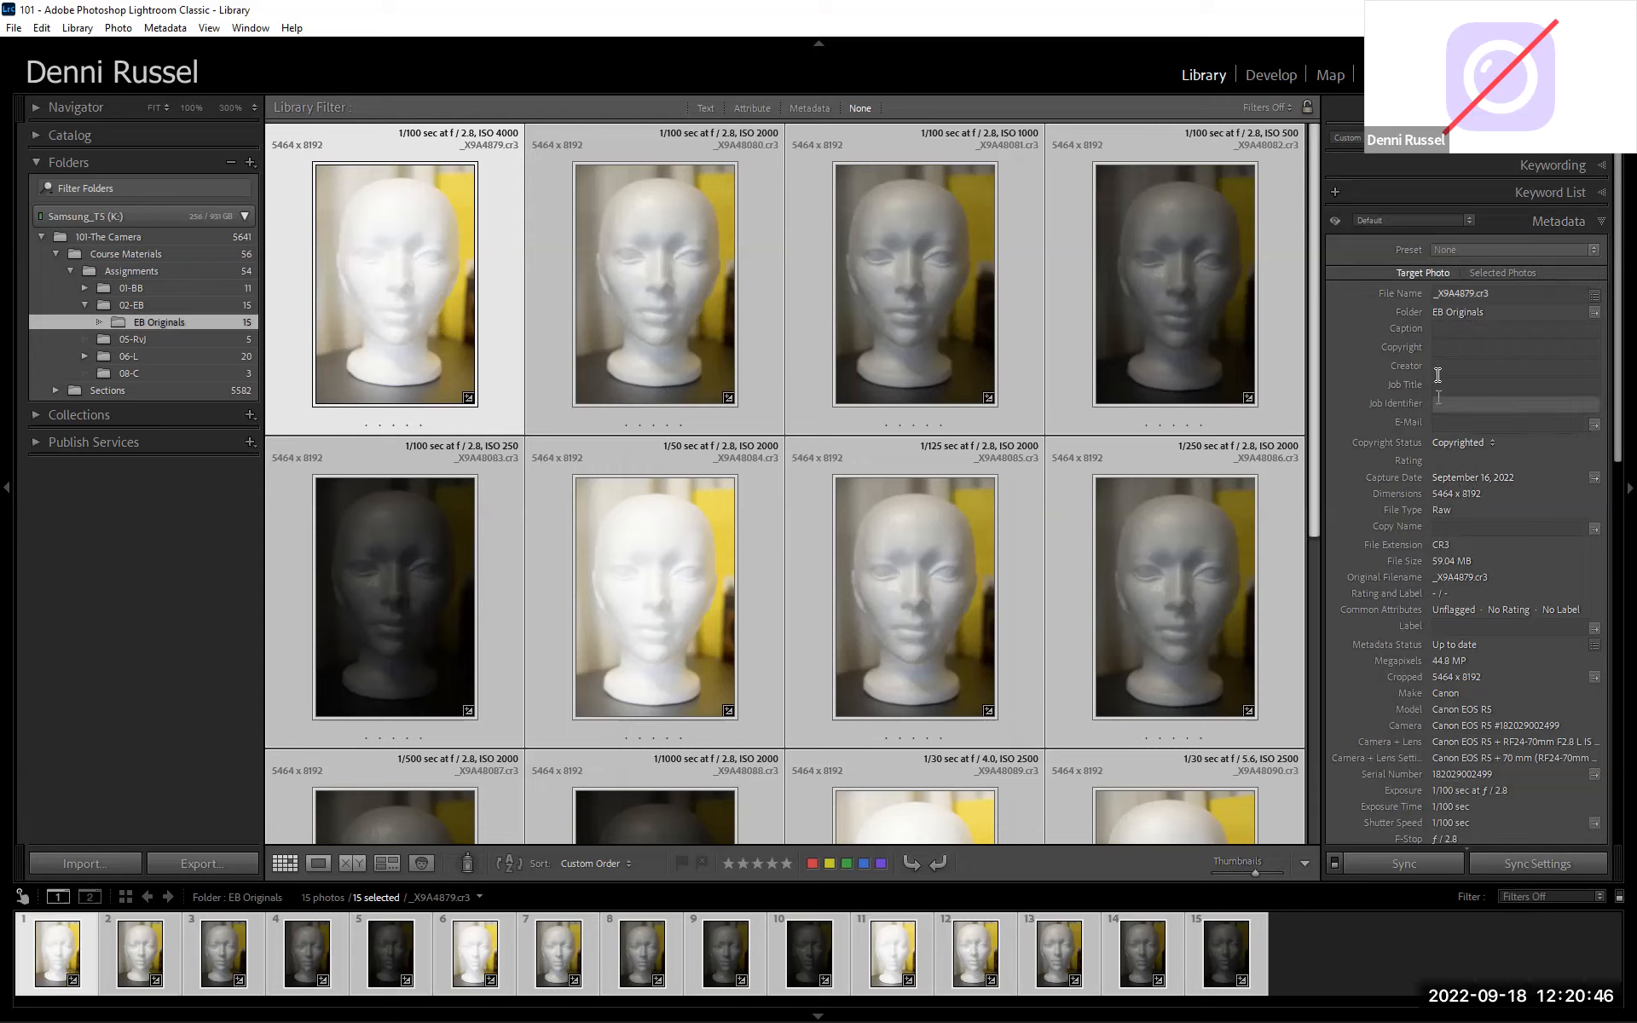
left_click(1435, 326)
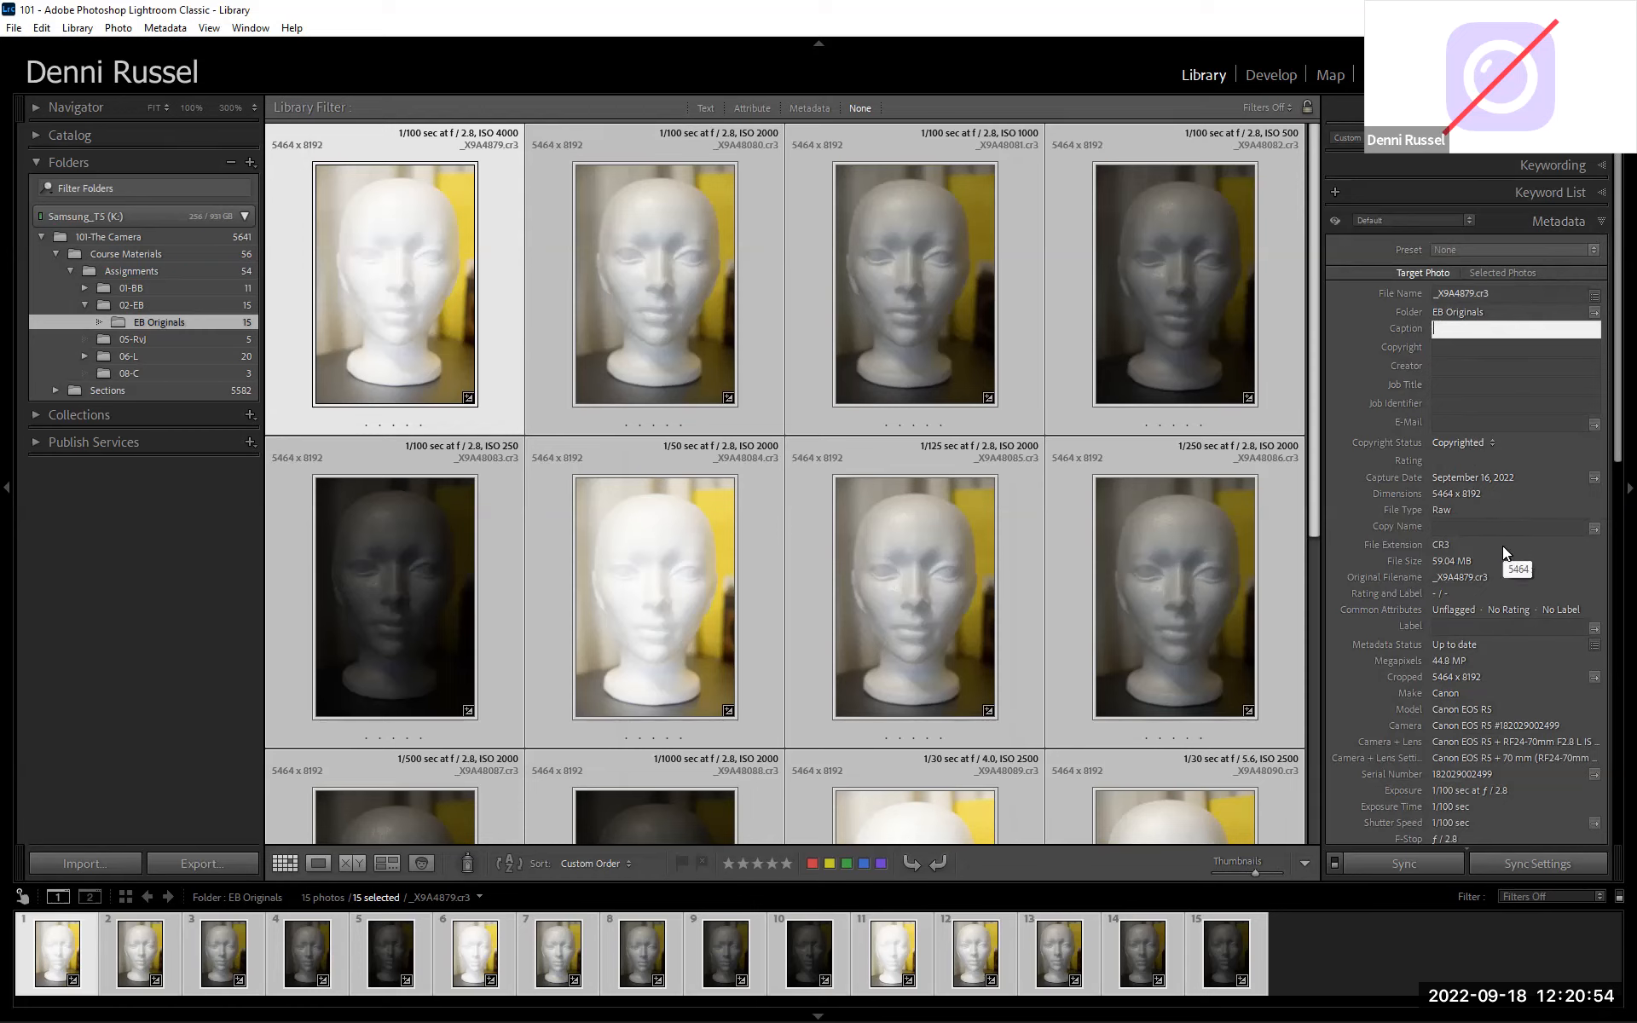
scroll(1503, 546, "down", 3)
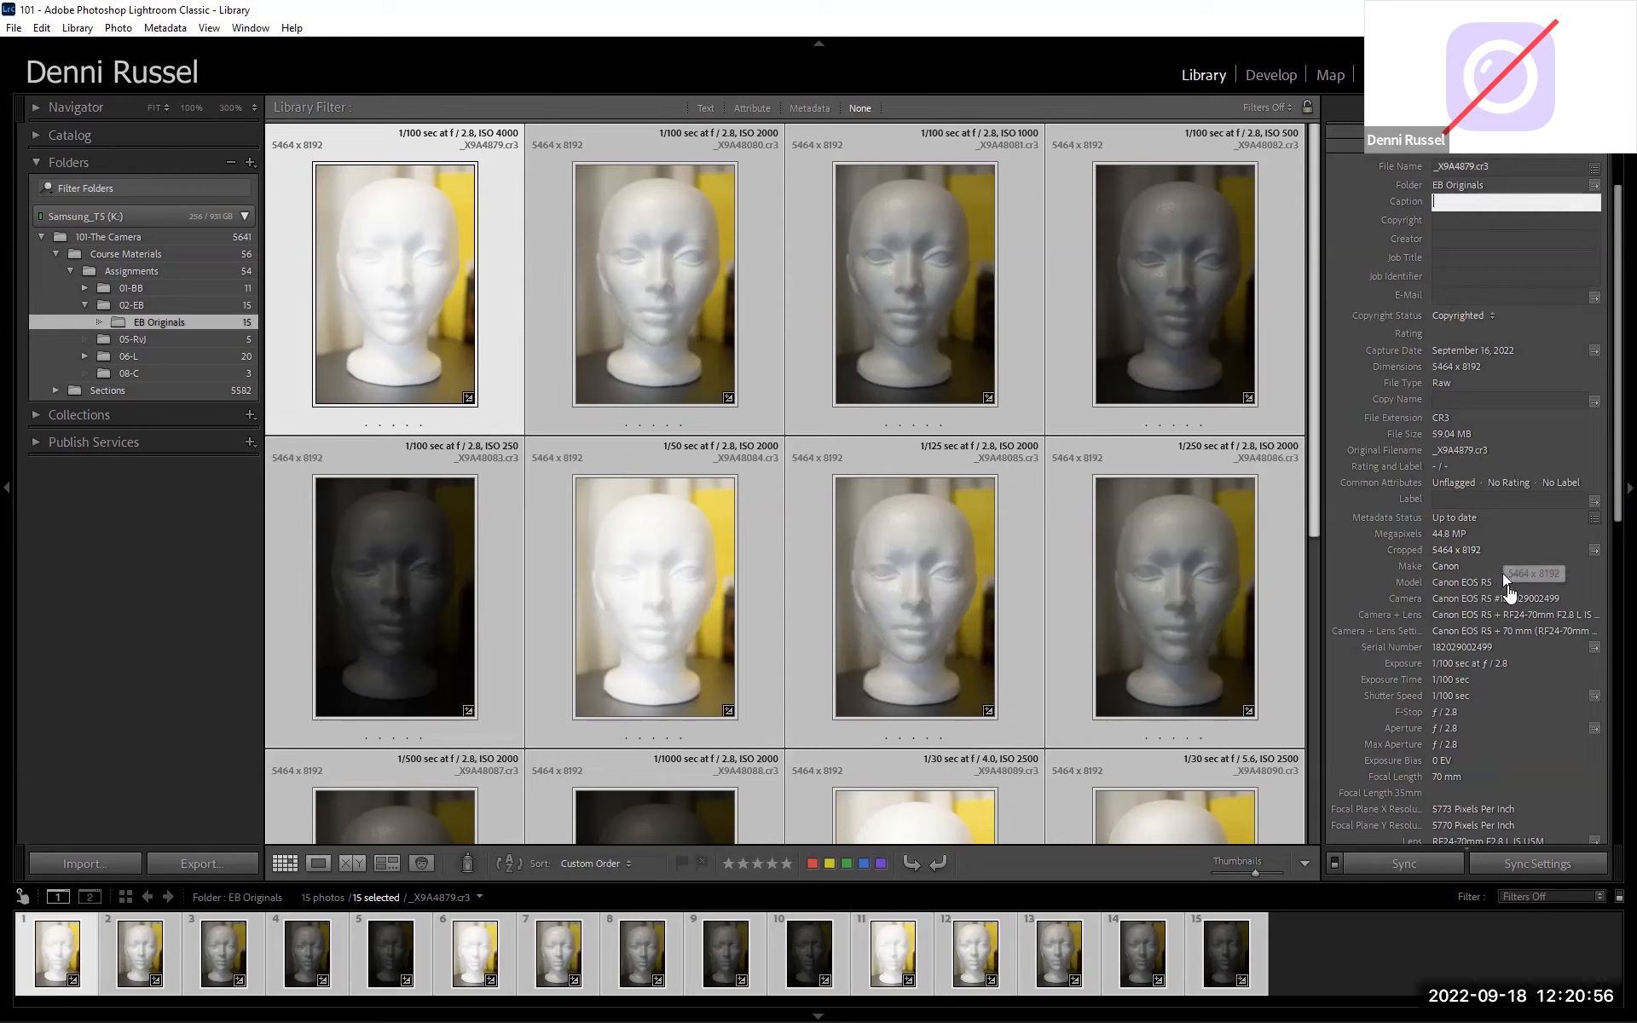
scroll(1518, 673, "up", 3)
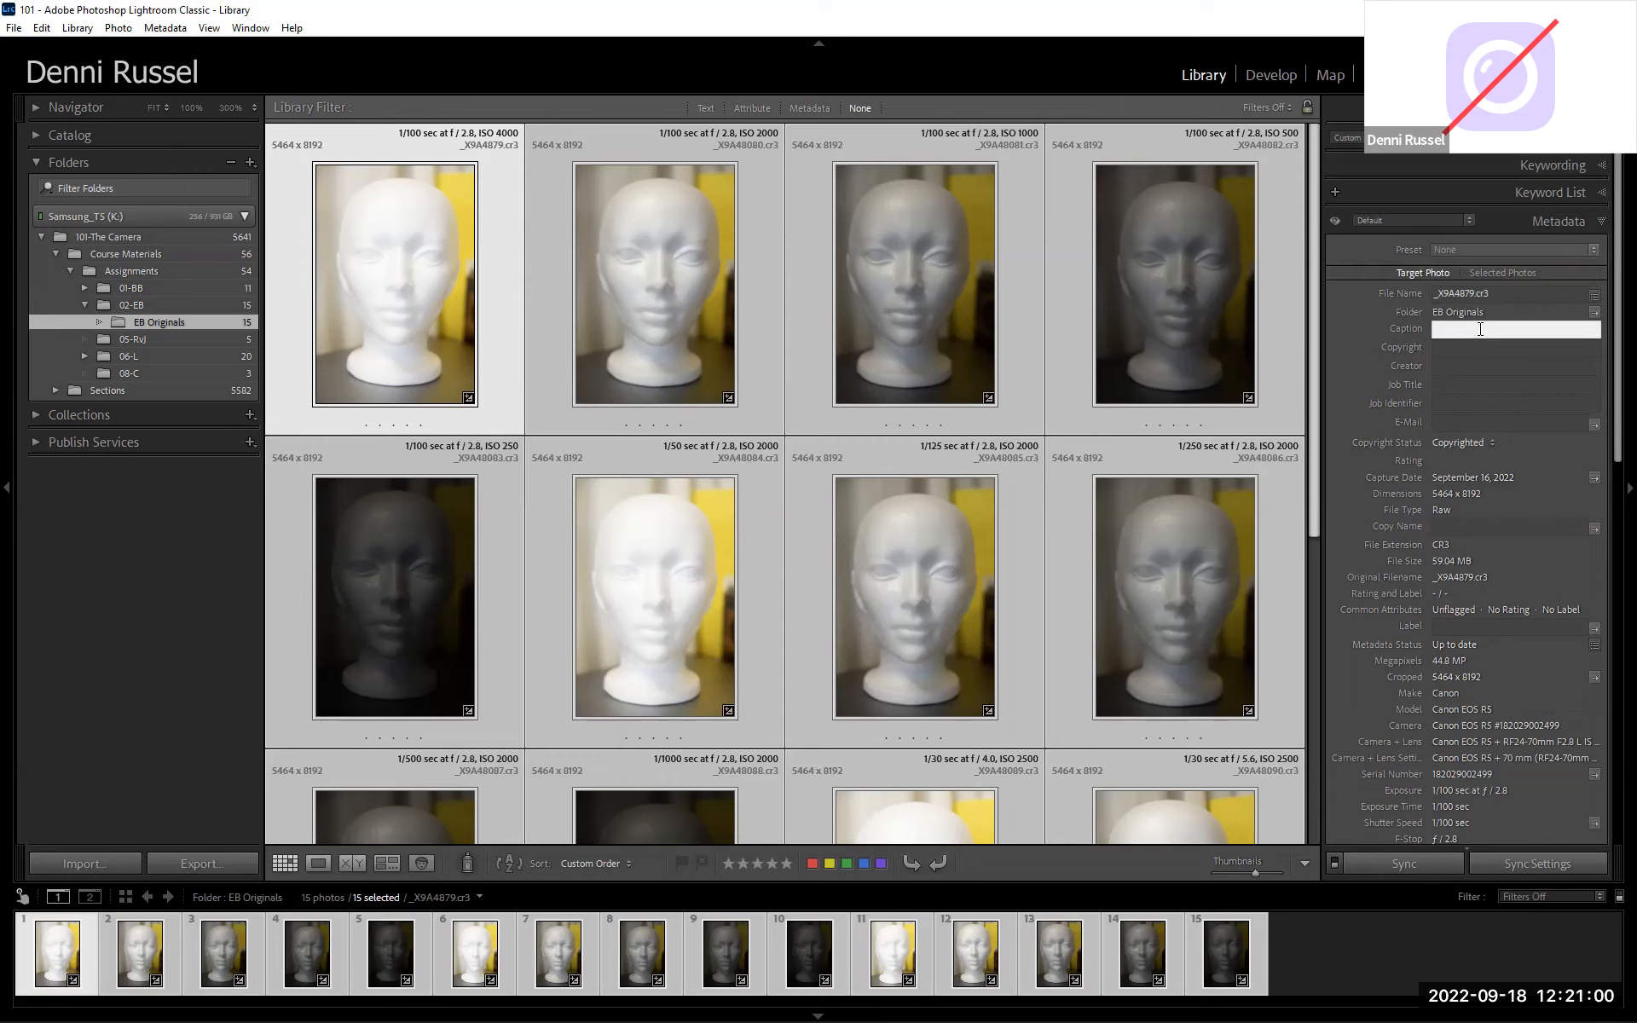
left_click(1503, 272)
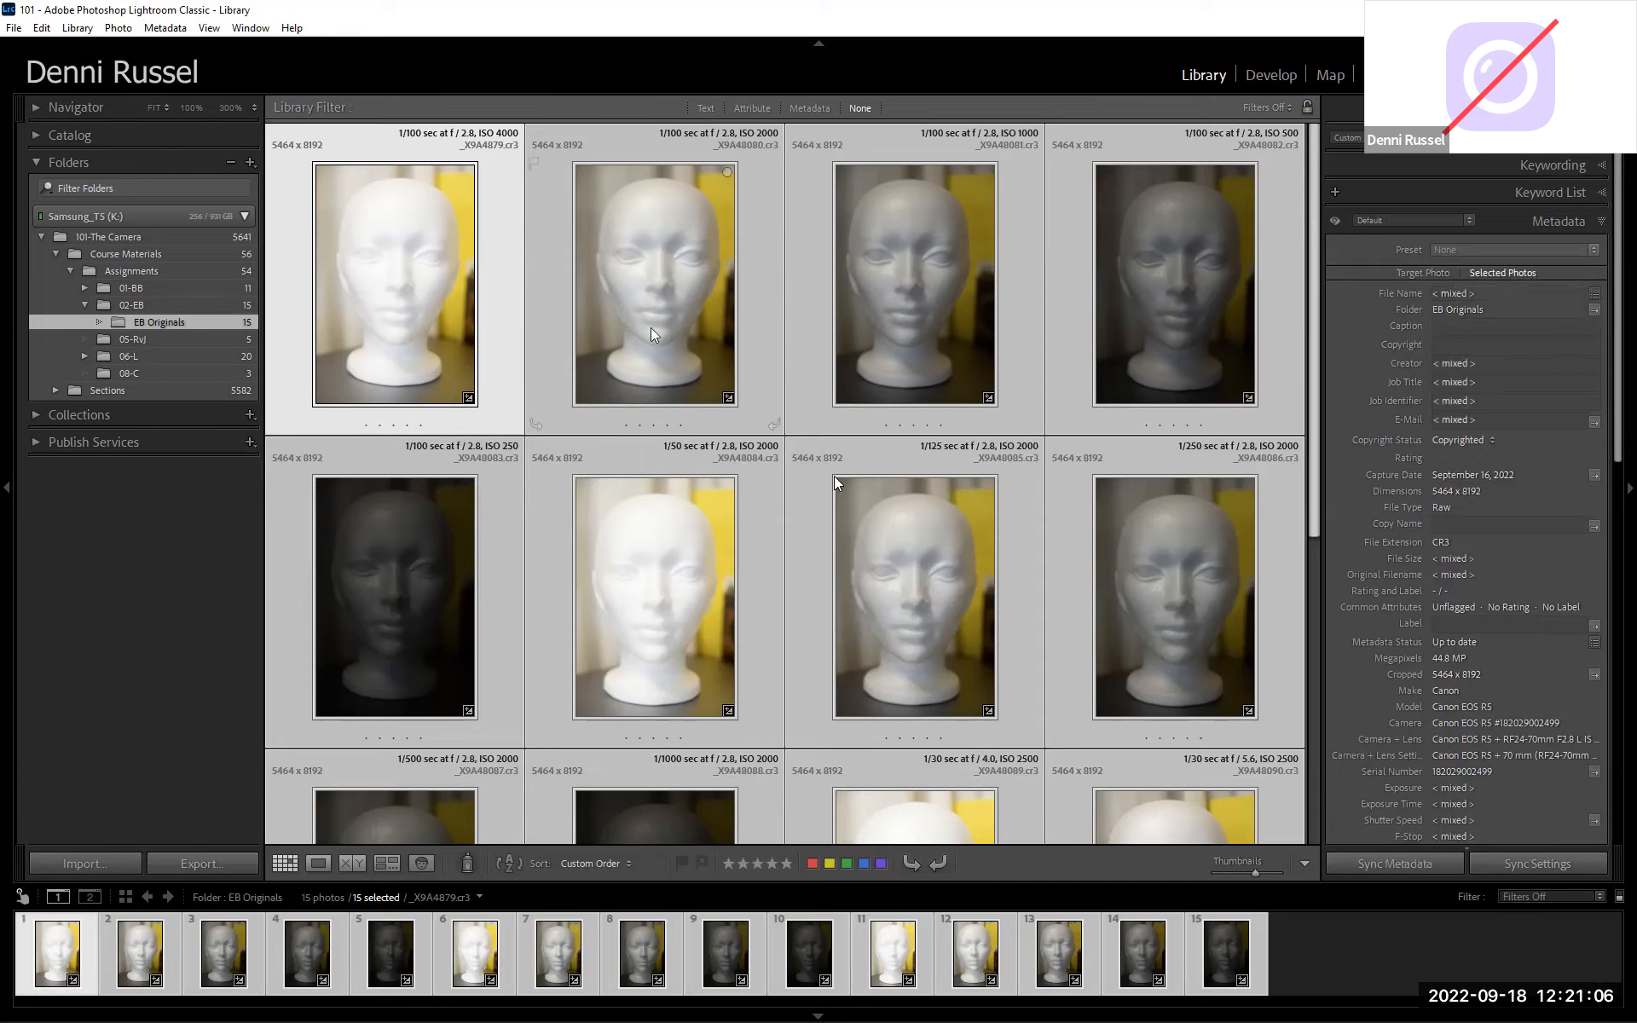
Enter the photographer's full name as Creator and "Photogorapher" as Job Title for the selected photos.
left_click(1488, 358)
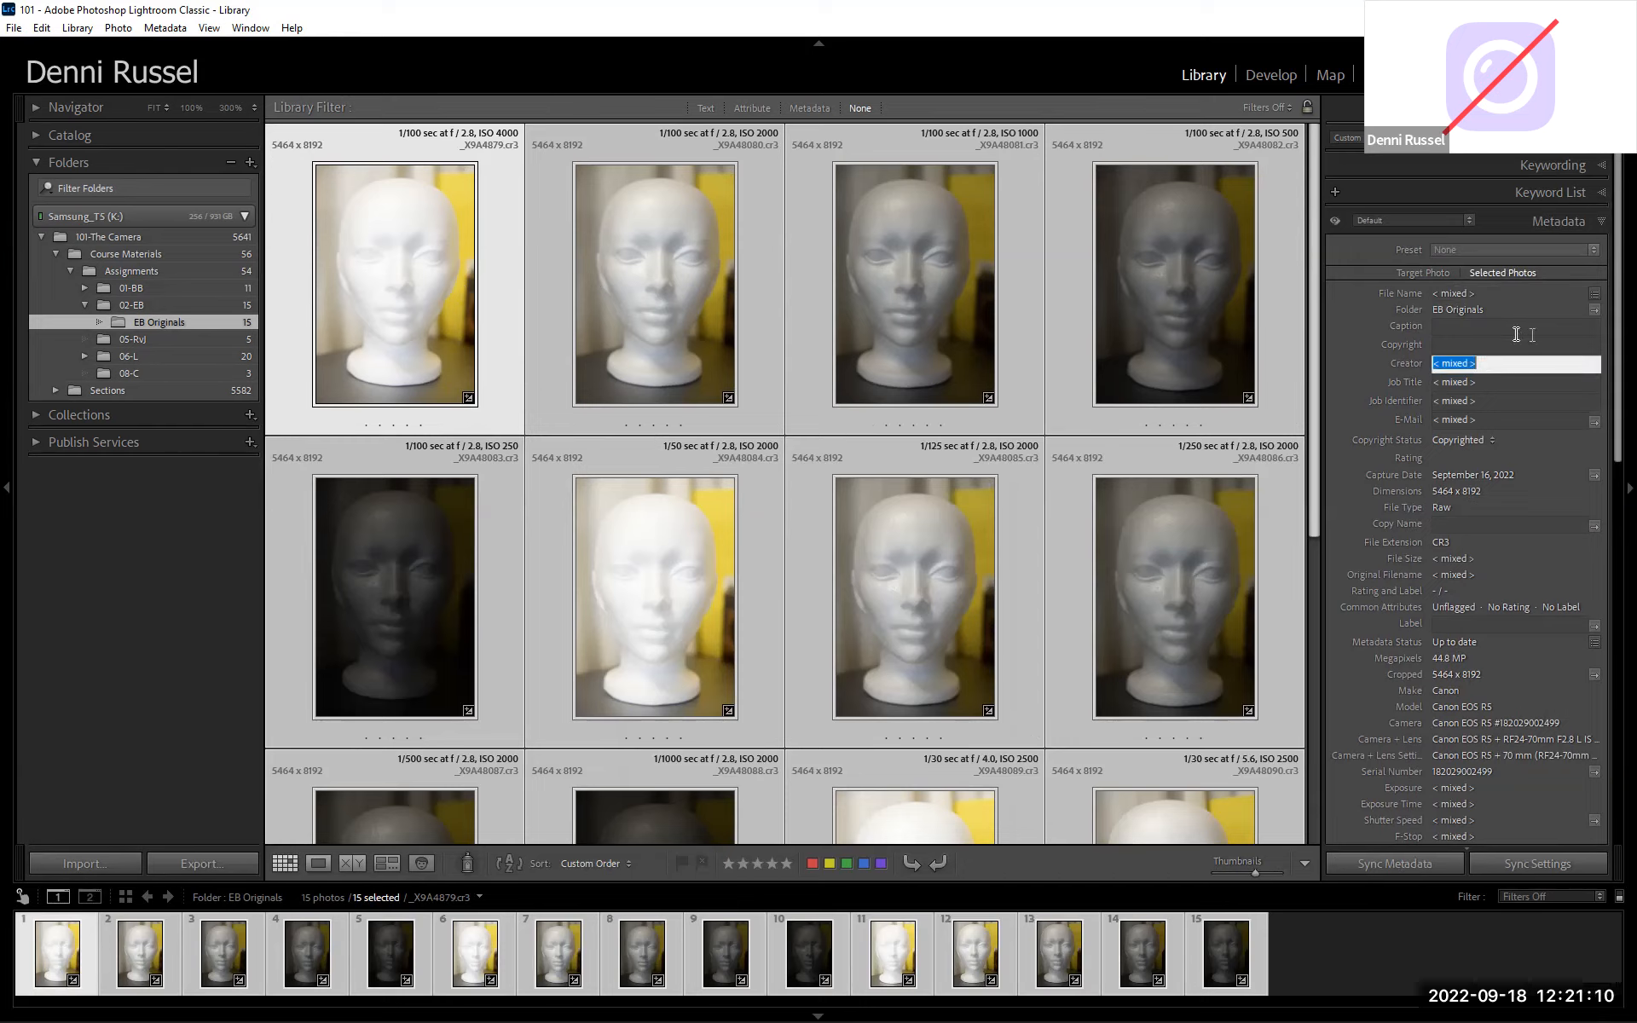
type("Denn")
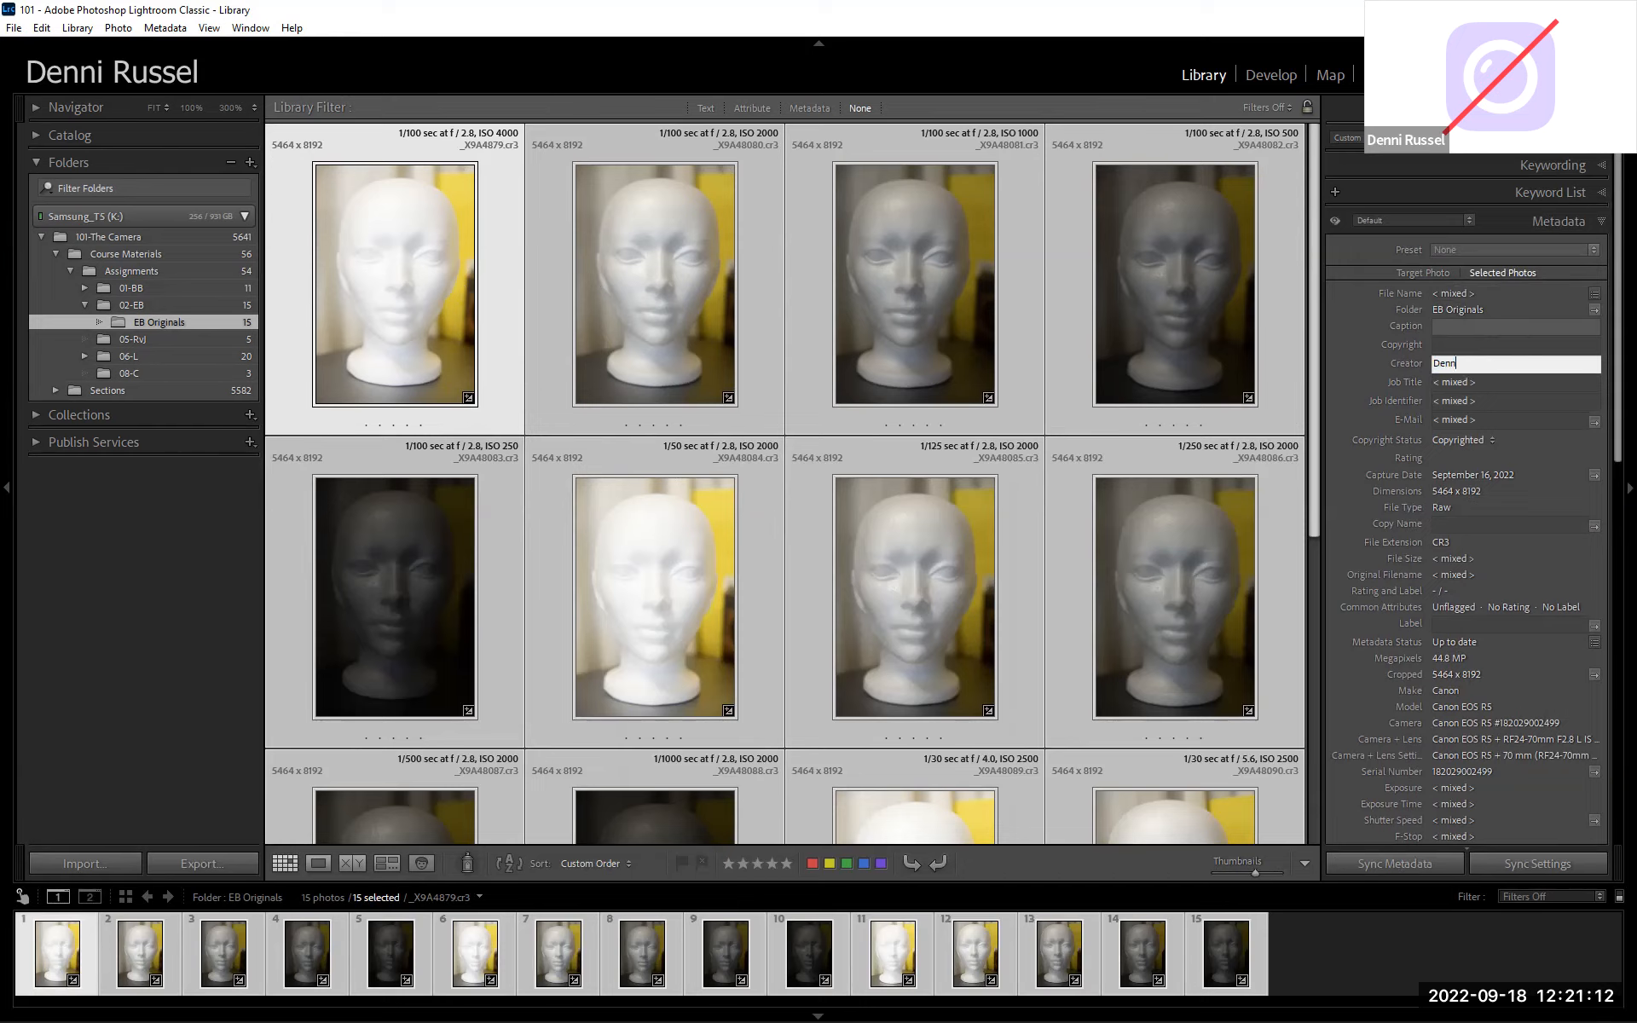
type("i Russel")
key("Tab")
type("Photographer")
key("Tab")
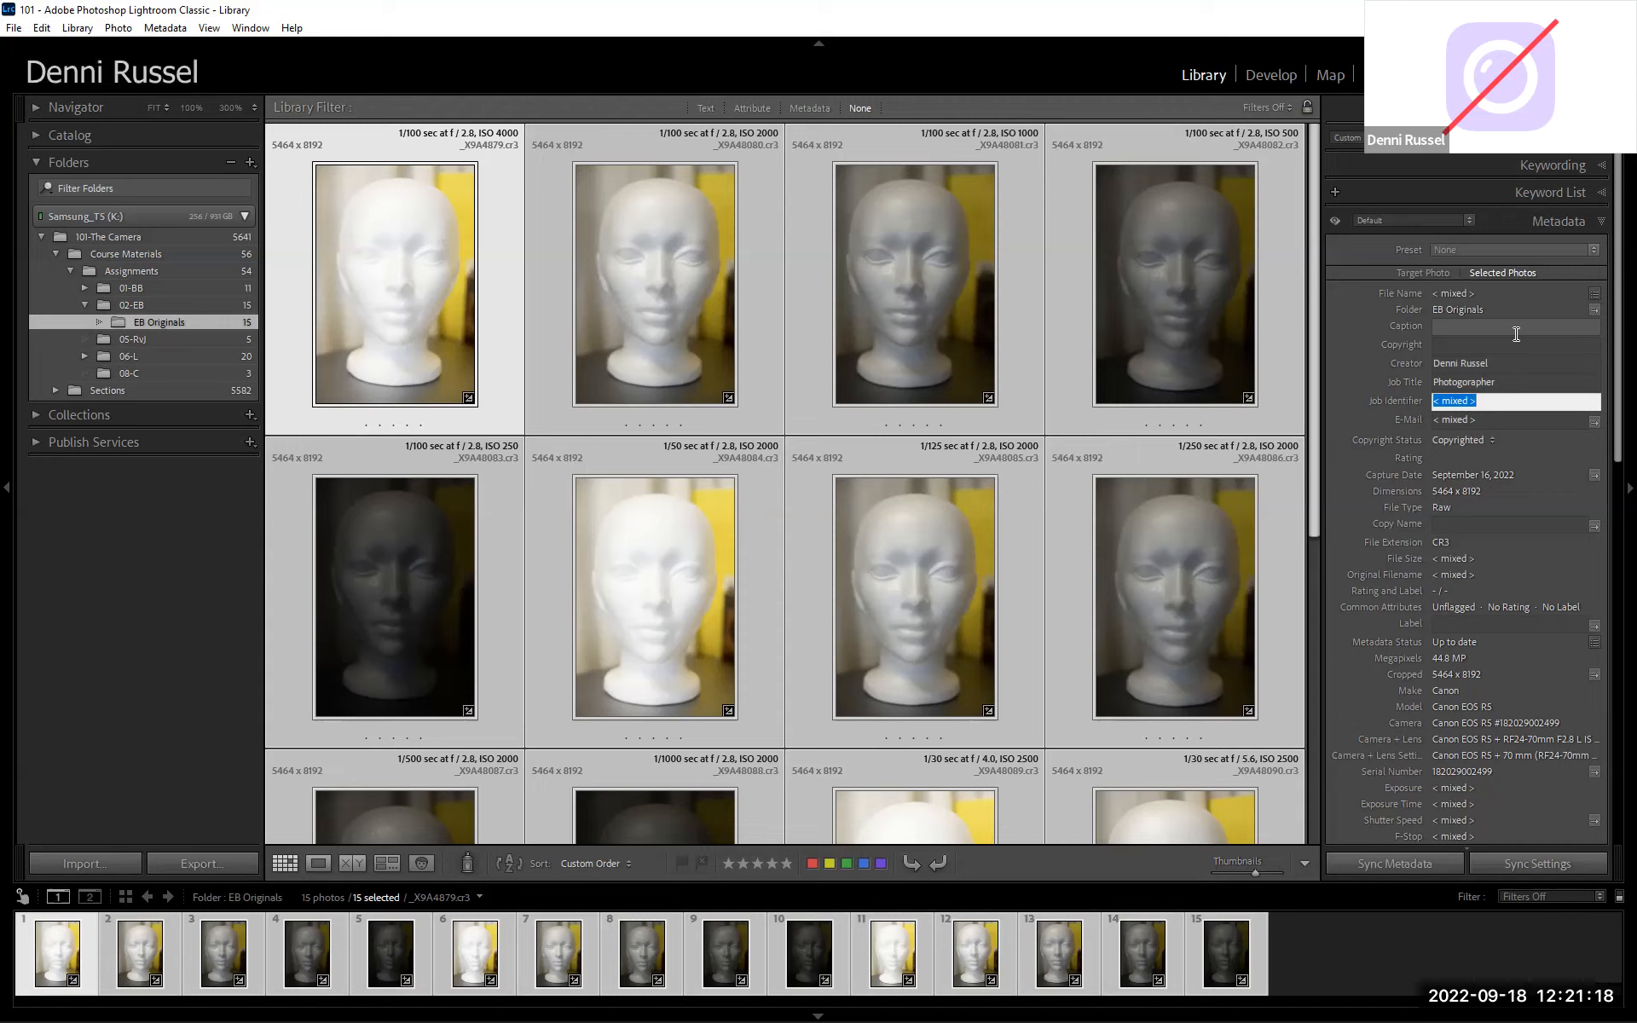
Set the Job Identifier to "Exposure Basics Assignment" and fill in the photographer's e-mail for the selected photos.
type("Exposure Basics Assignment")
key("Return")
key("Tab")
type("dr")
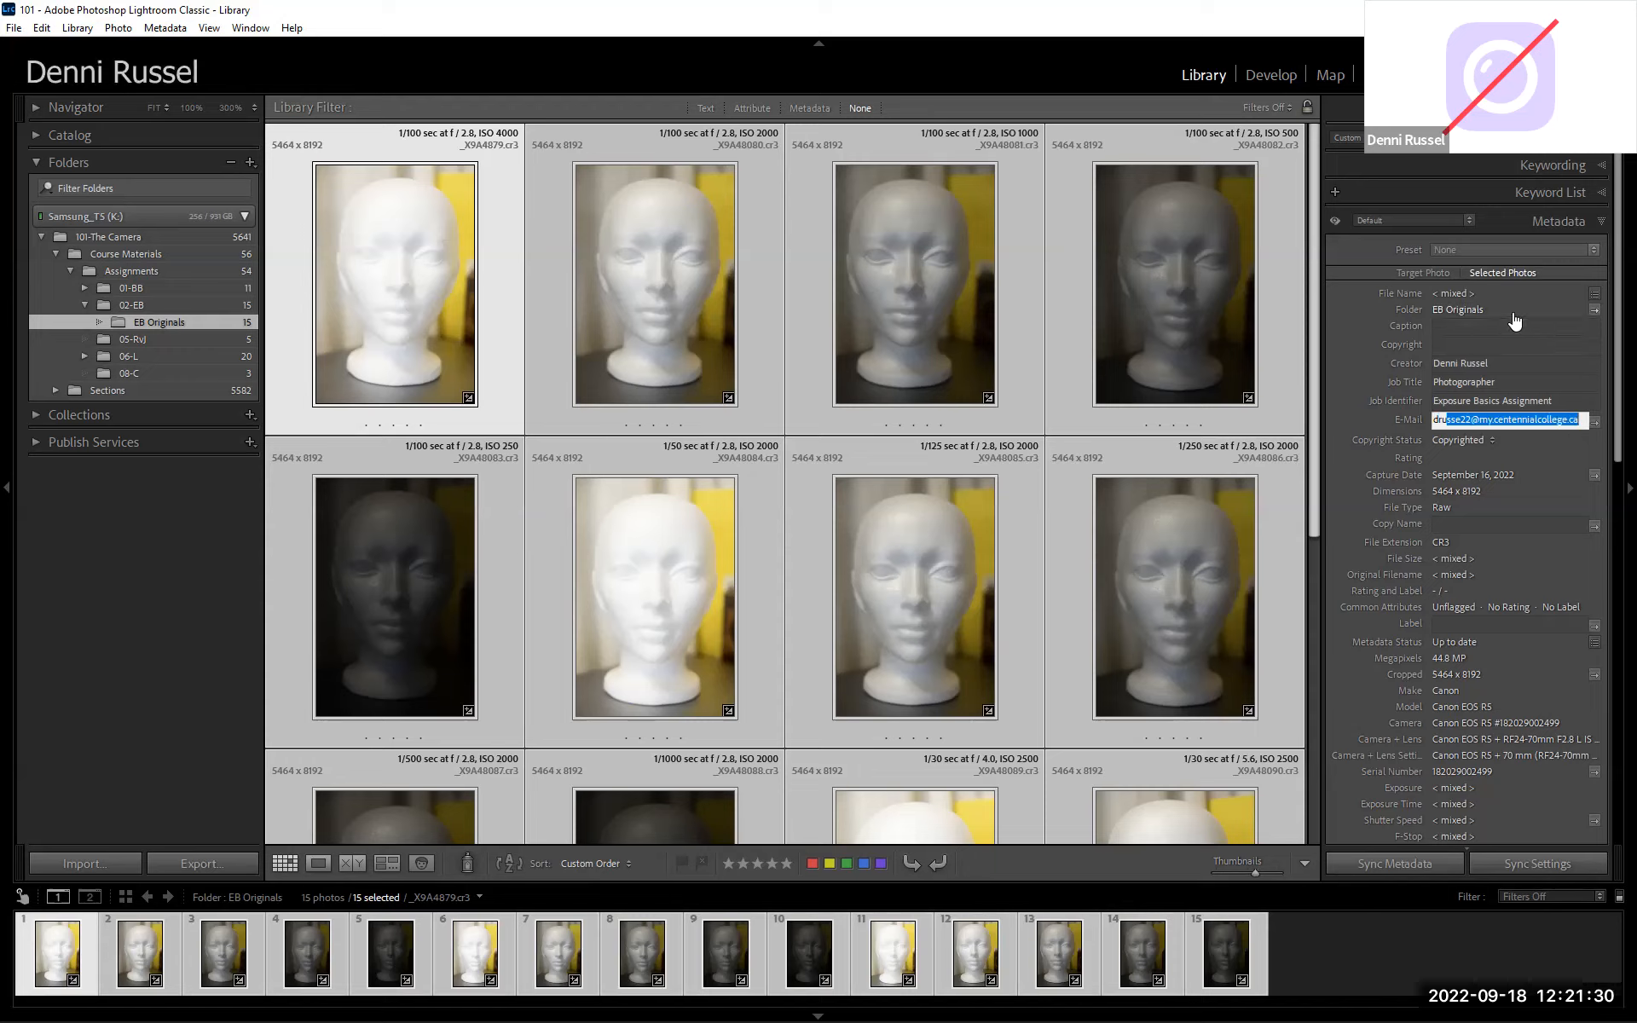
key("Return")
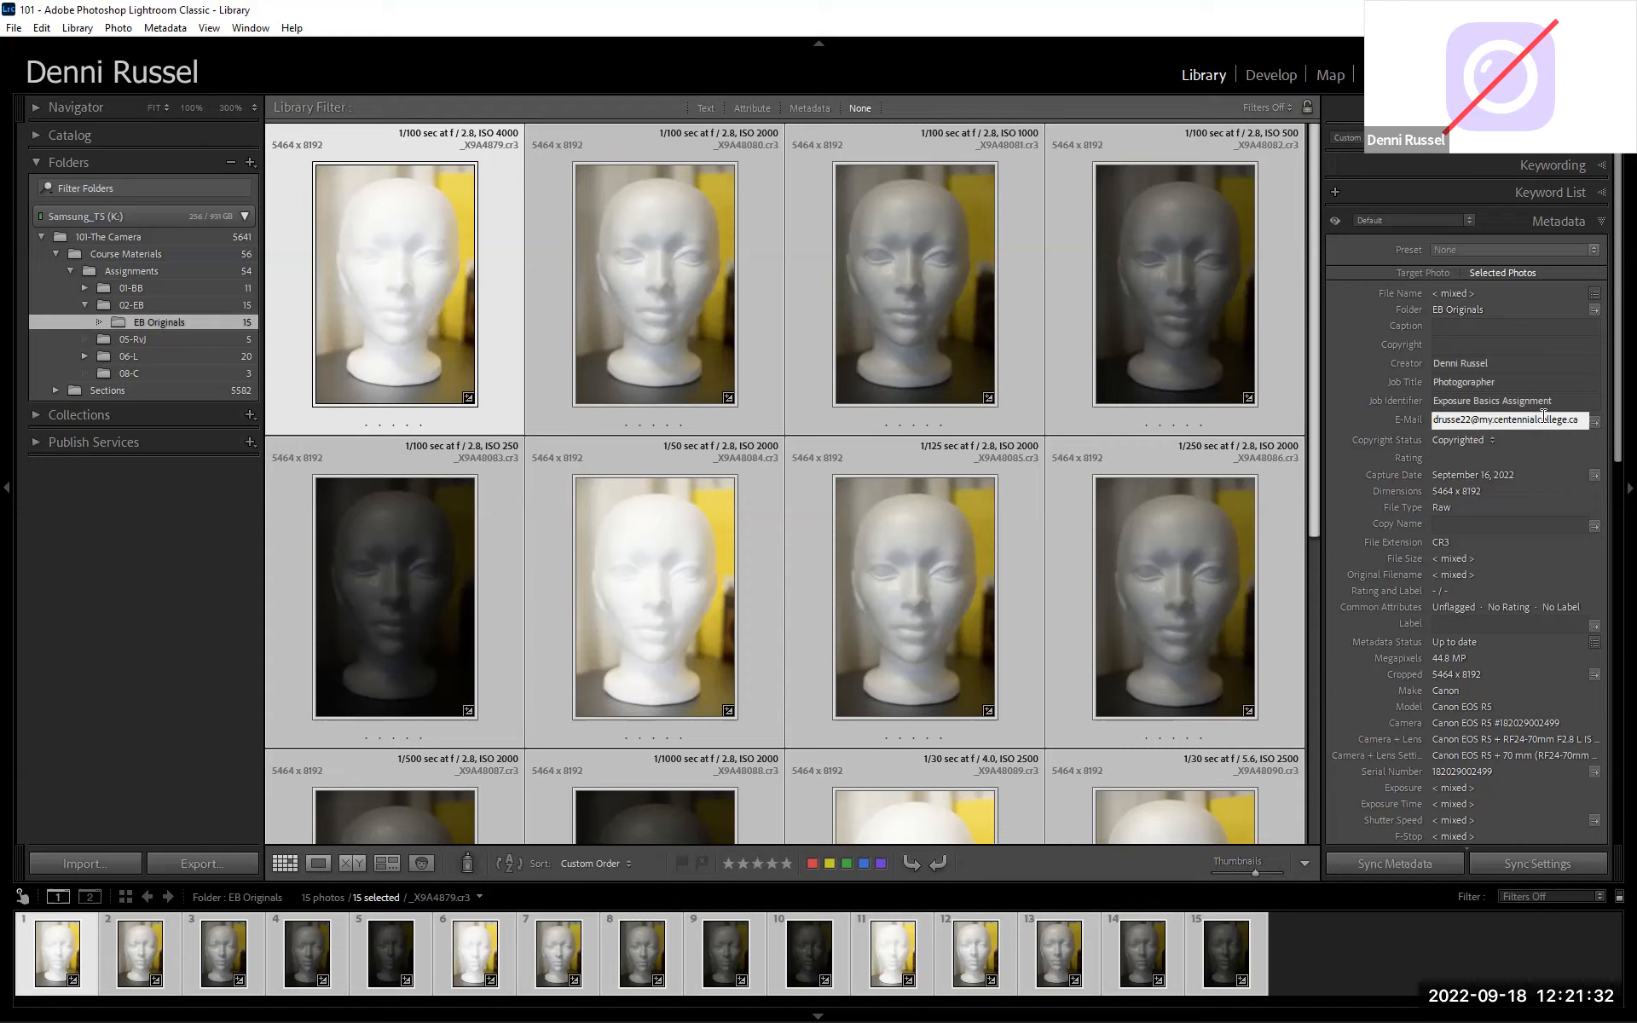
left_click(1579, 513)
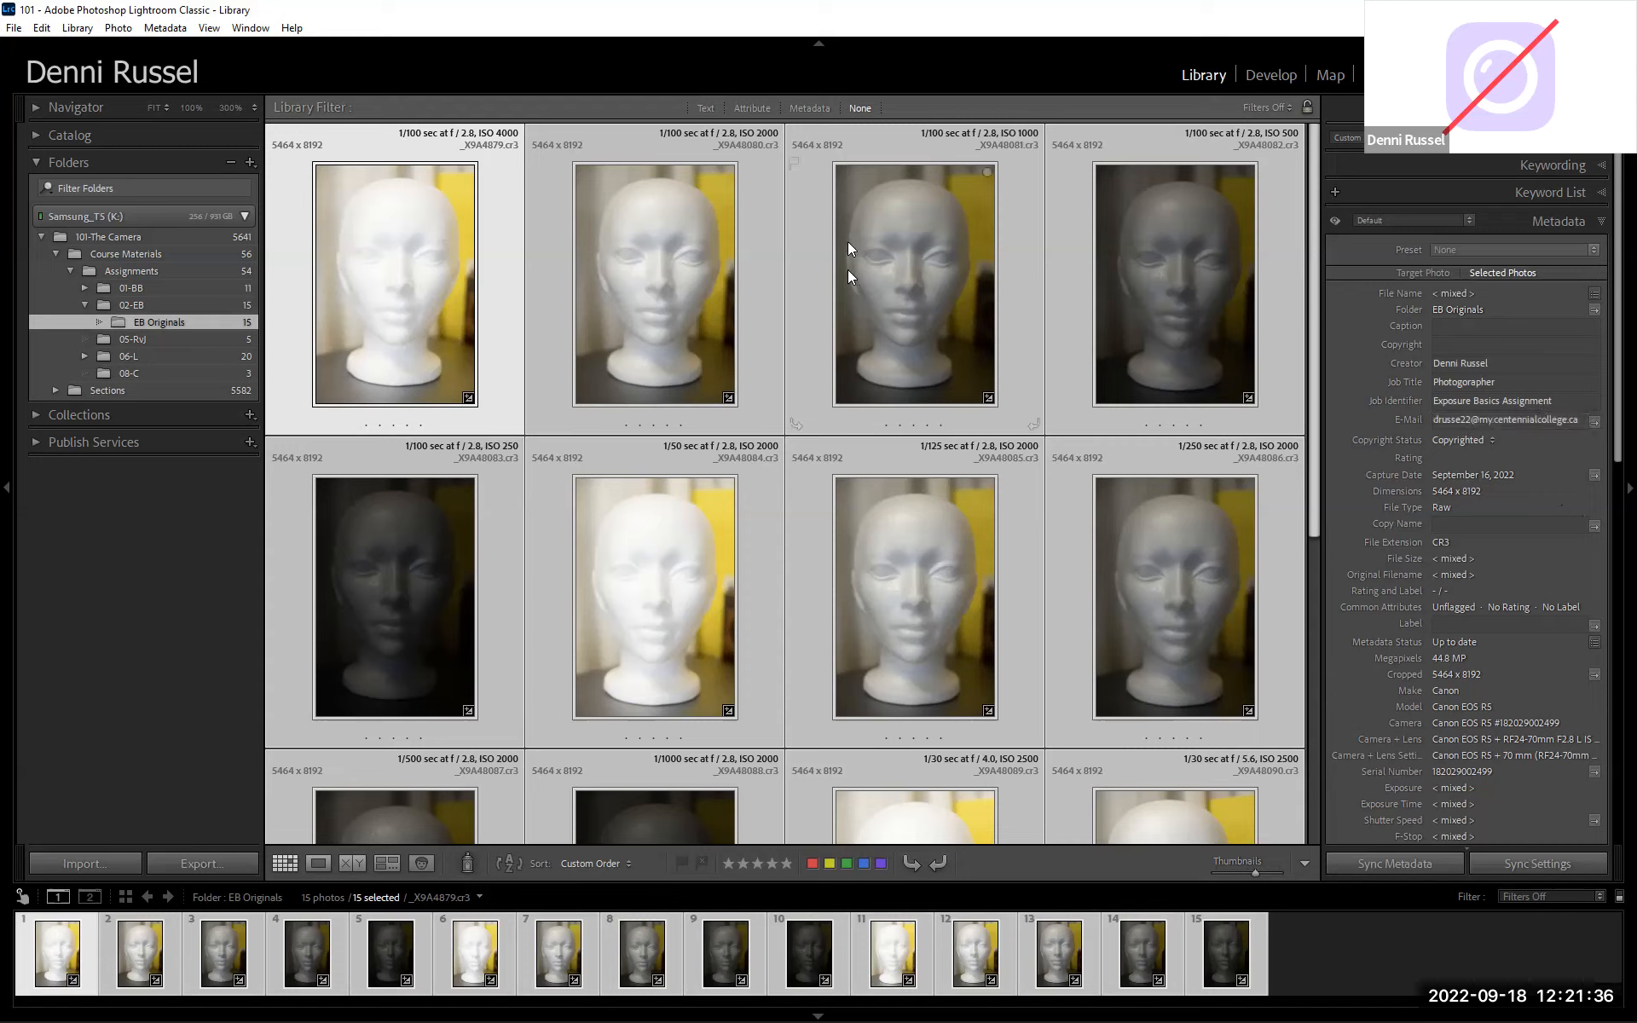
Check the Creator, Job Title, Job Identifier and E-Mail metadata on several individual photos in the grid.
left_click(505, 292)
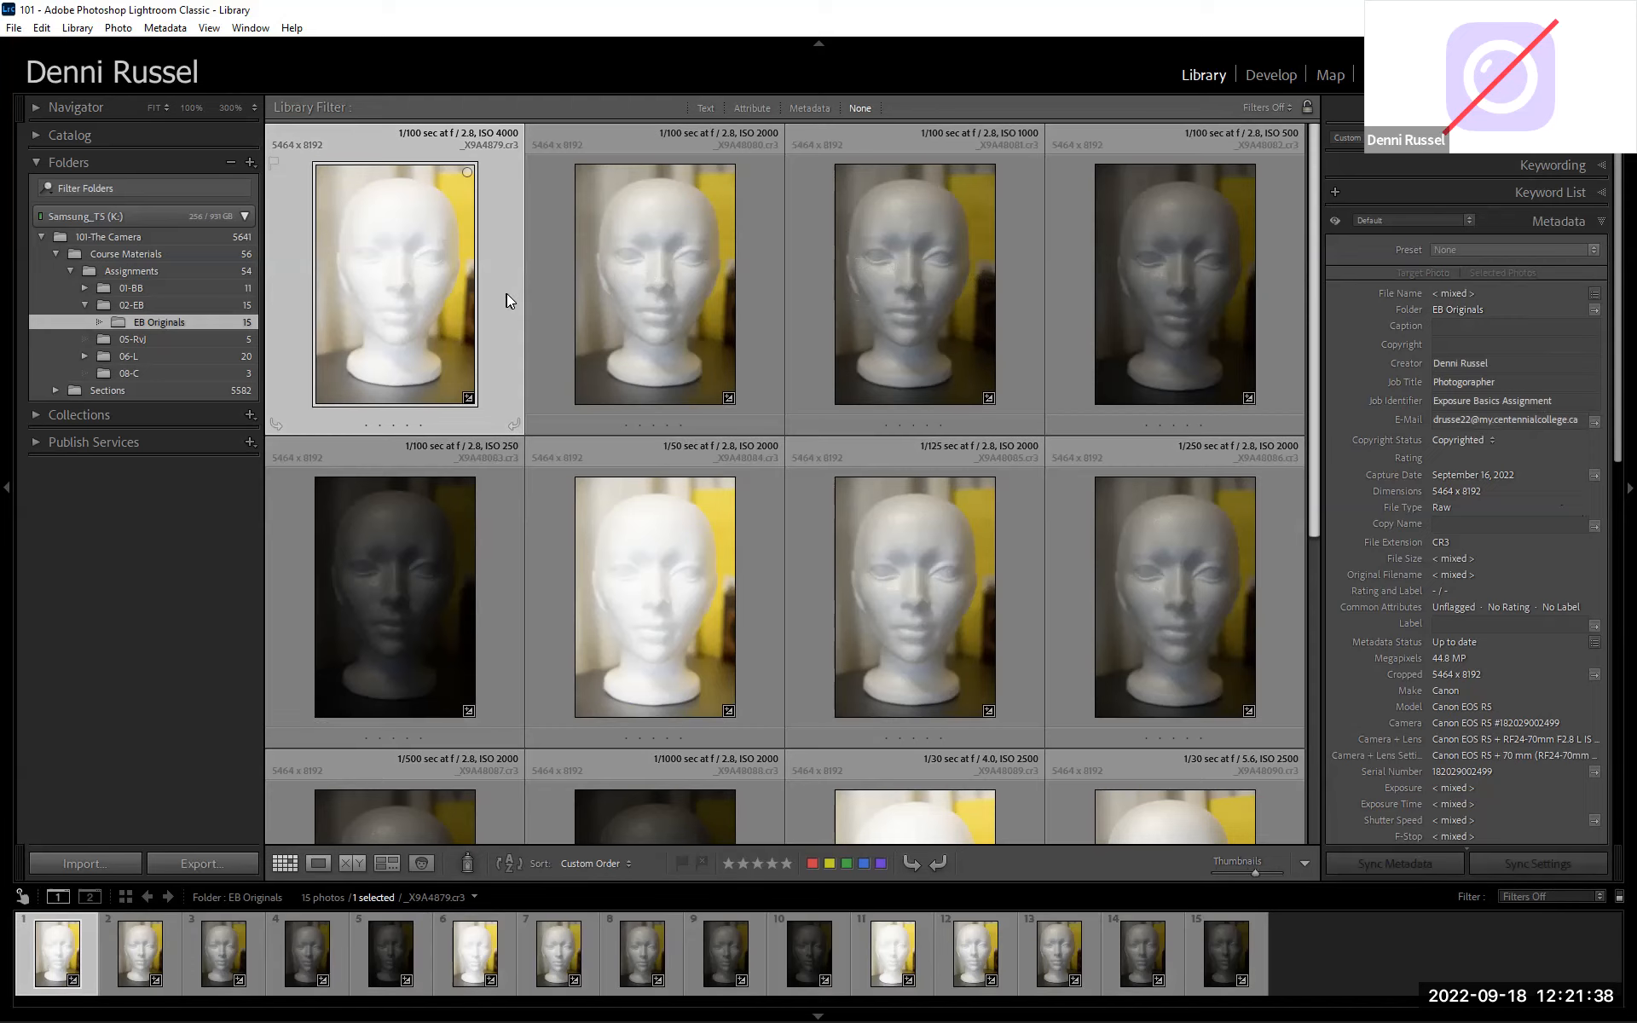
left_click(672, 270)
left_click(904, 269)
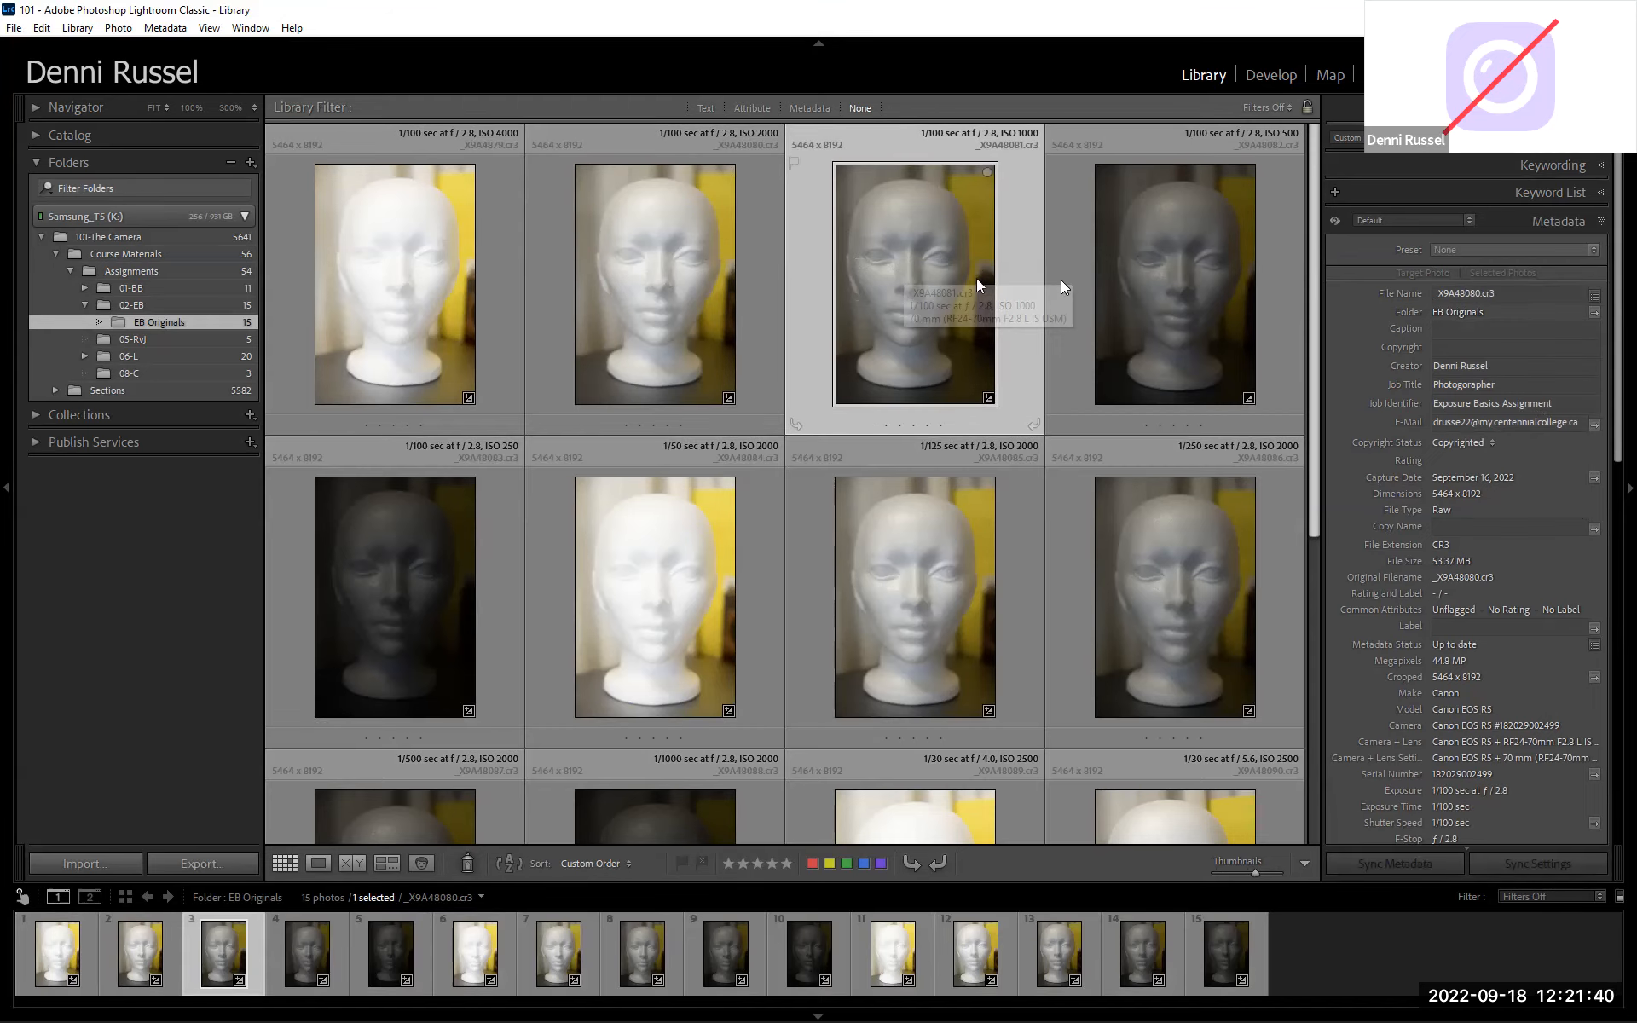
left_click(1124, 288)
left_click(1127, 595)
scroll(938, 580, "down", 5)
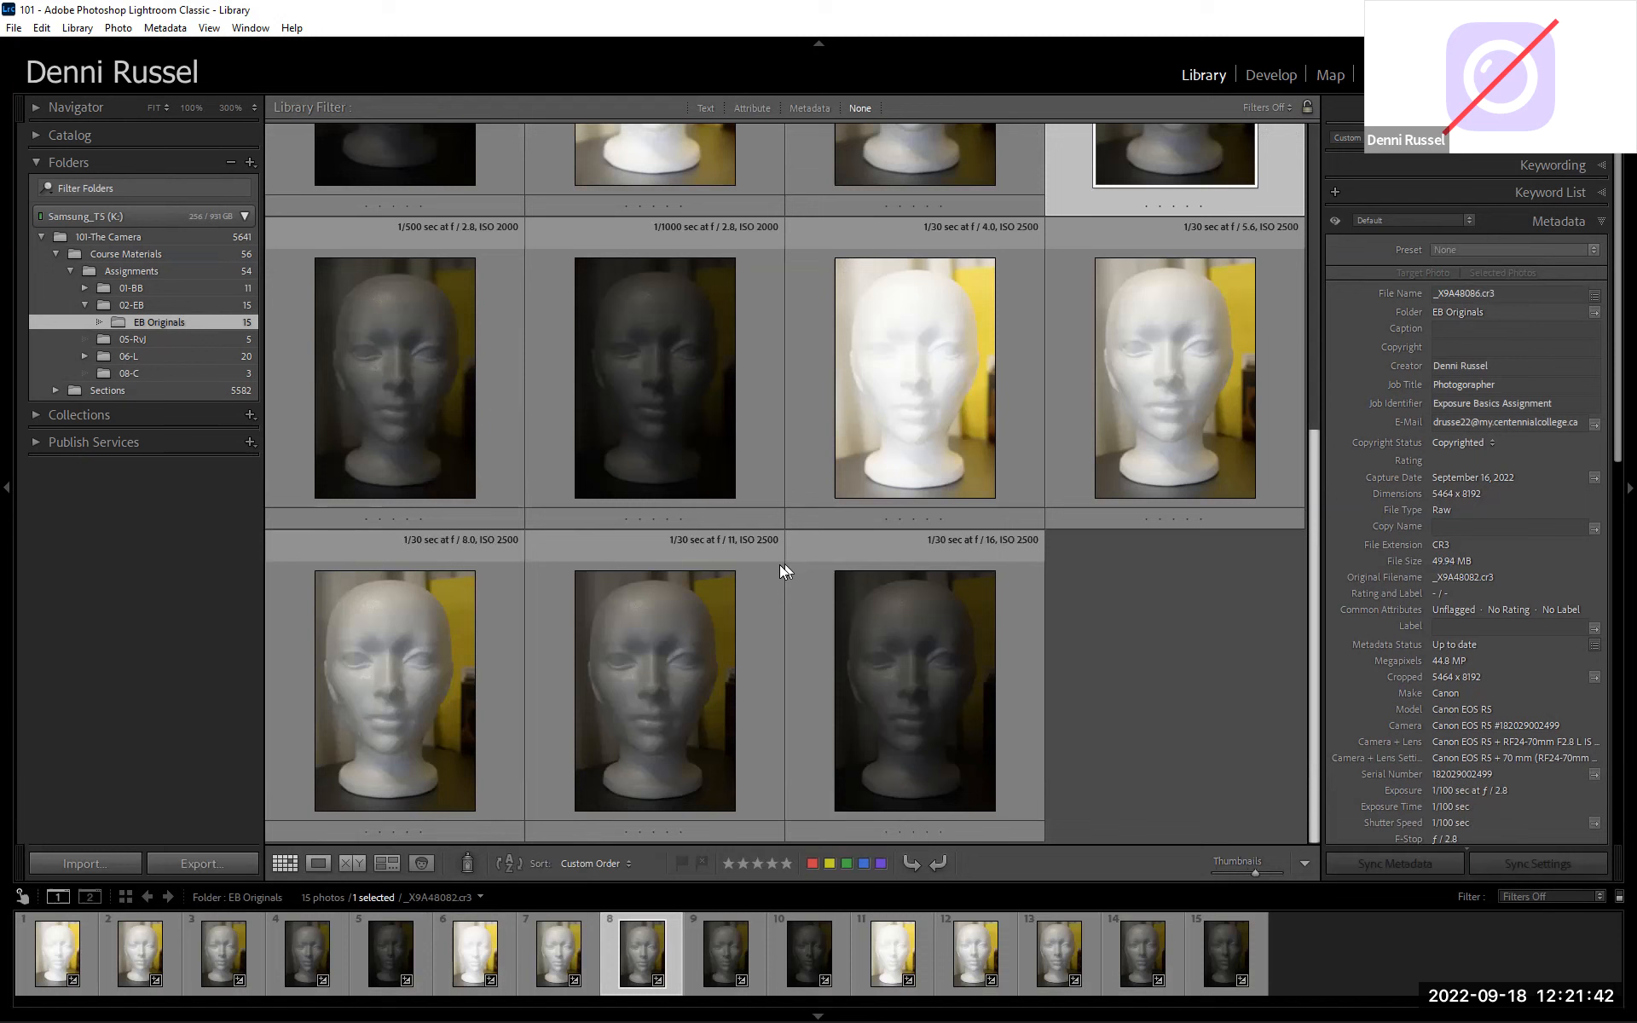
left_click(941, 628)
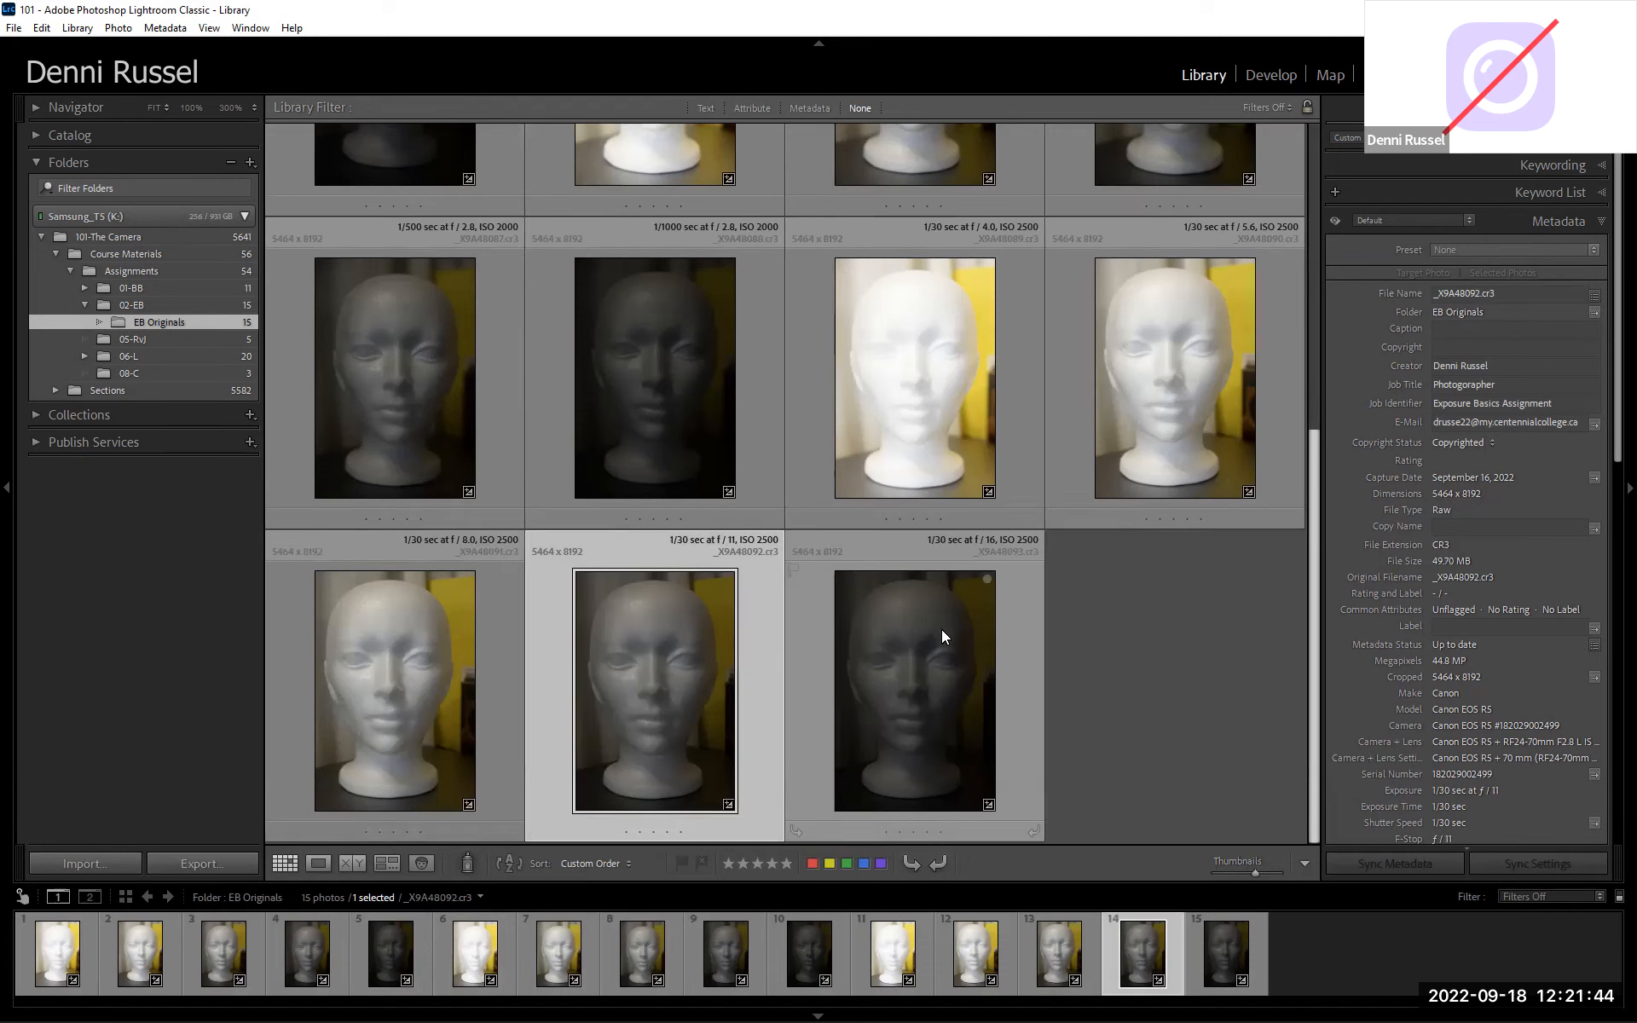
scroll(818, 555, "up", 5)
scroll(802, 513, "down", 3)
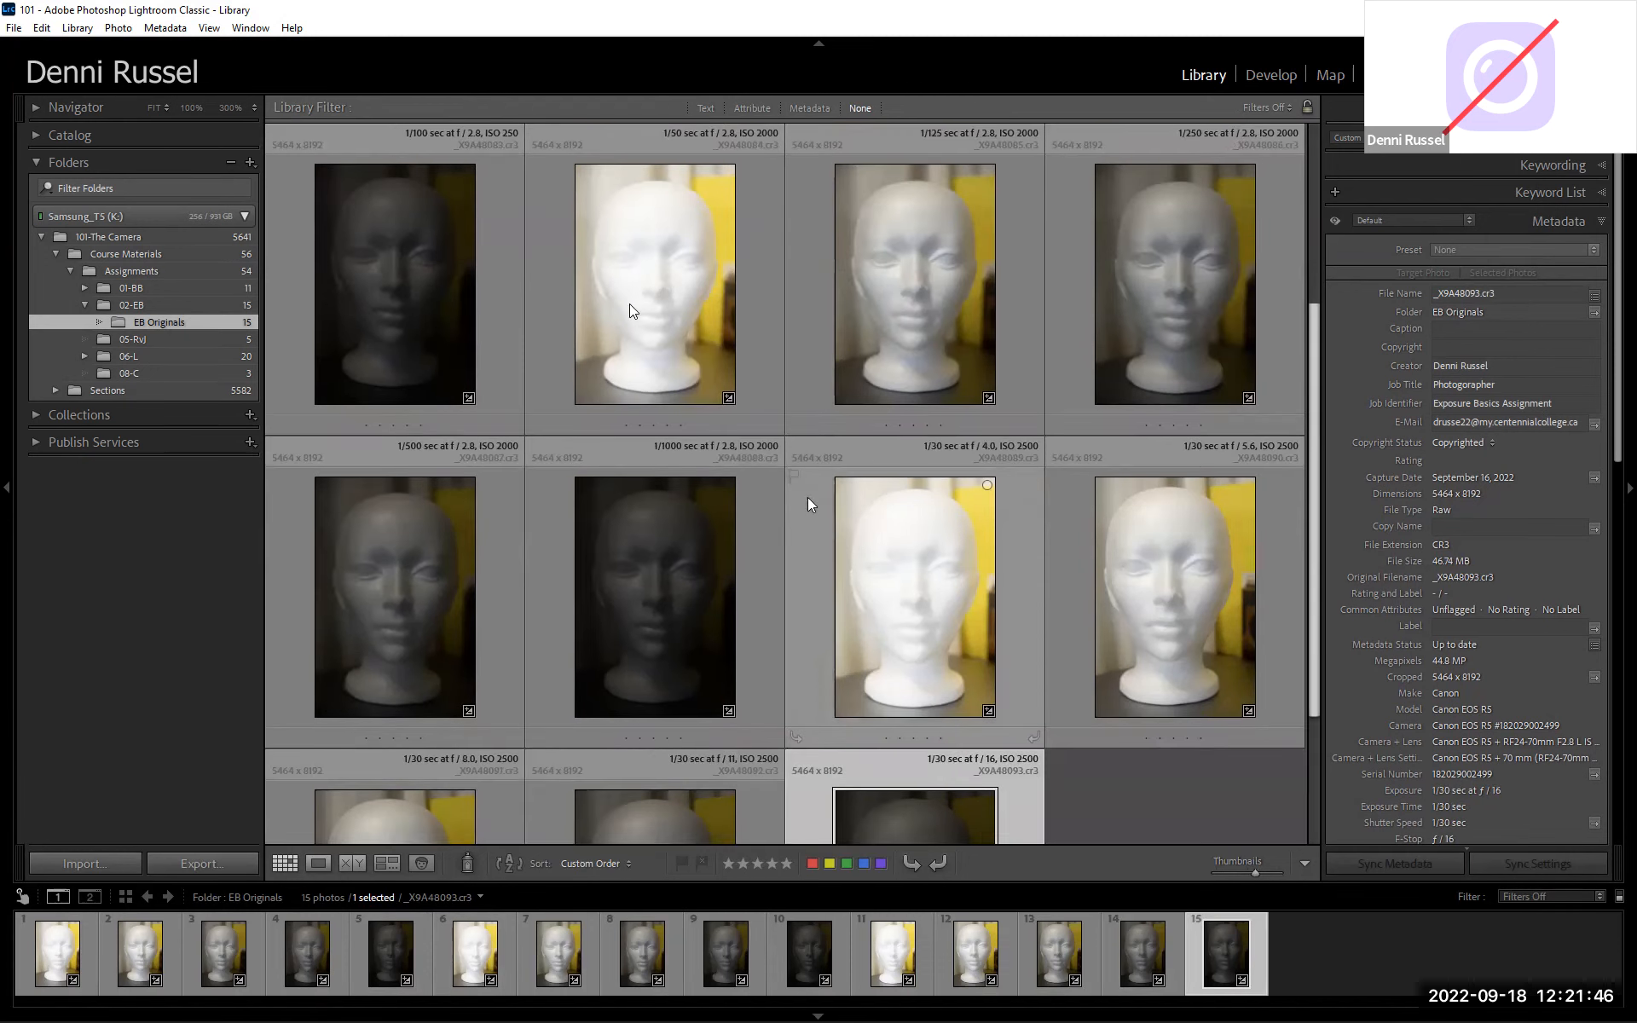
left_click(414, 324)
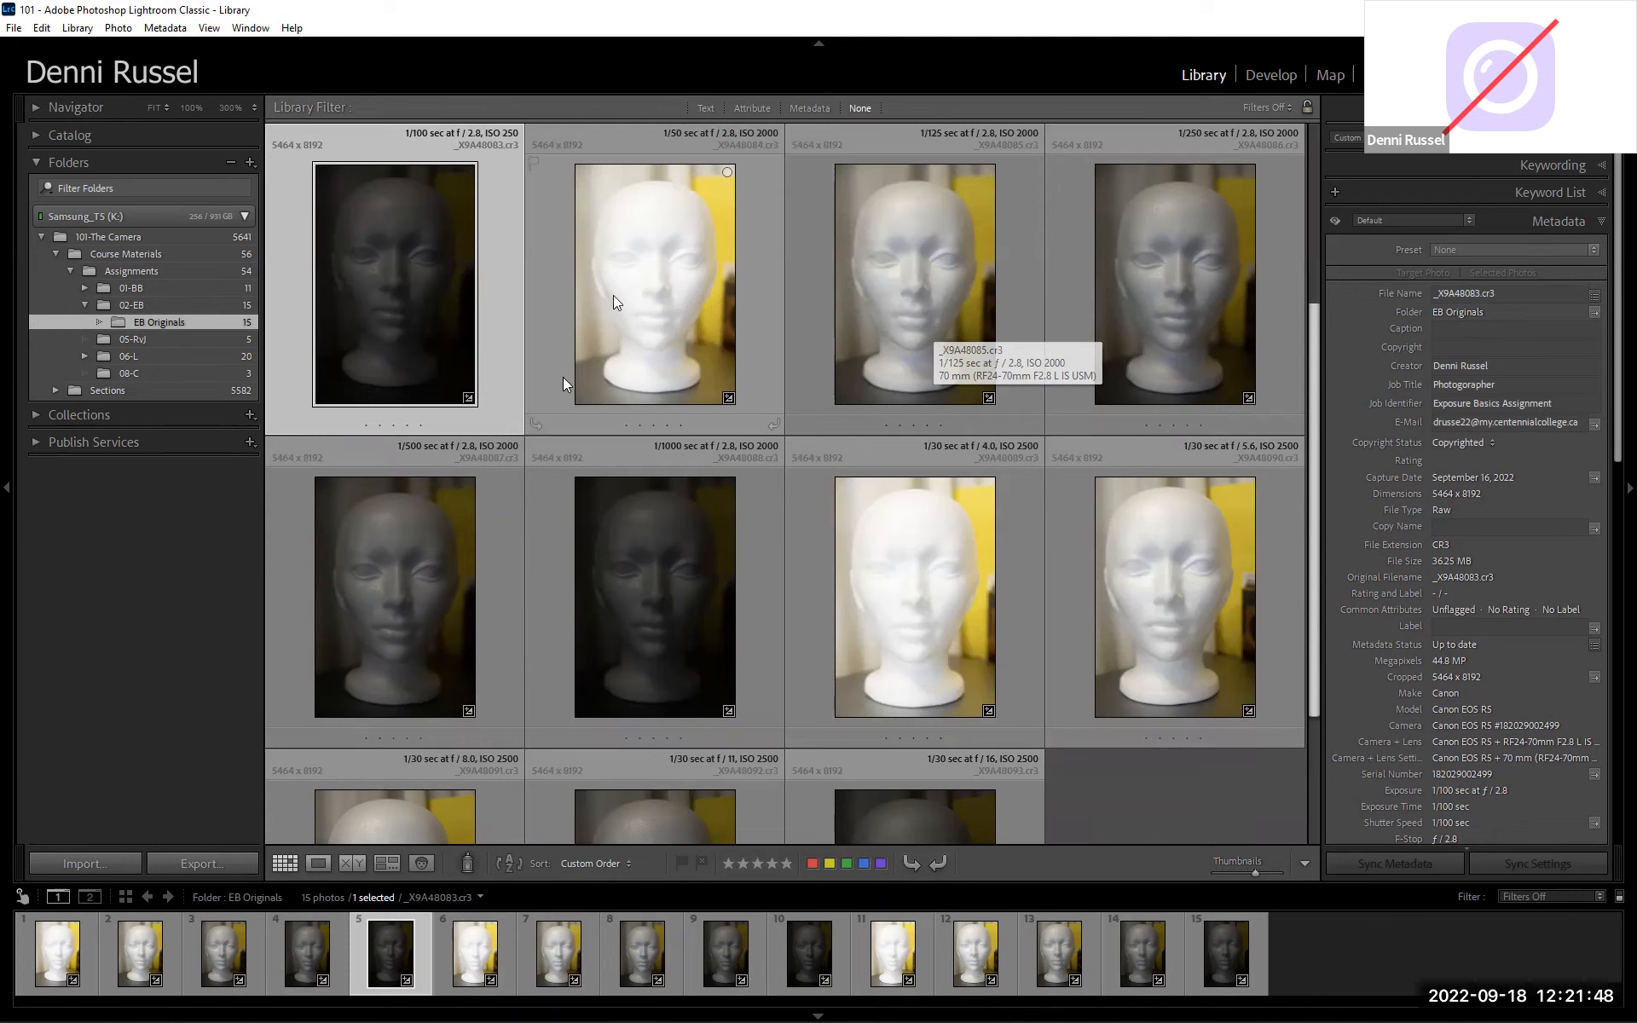
scroll(530, 402, "up", 3)
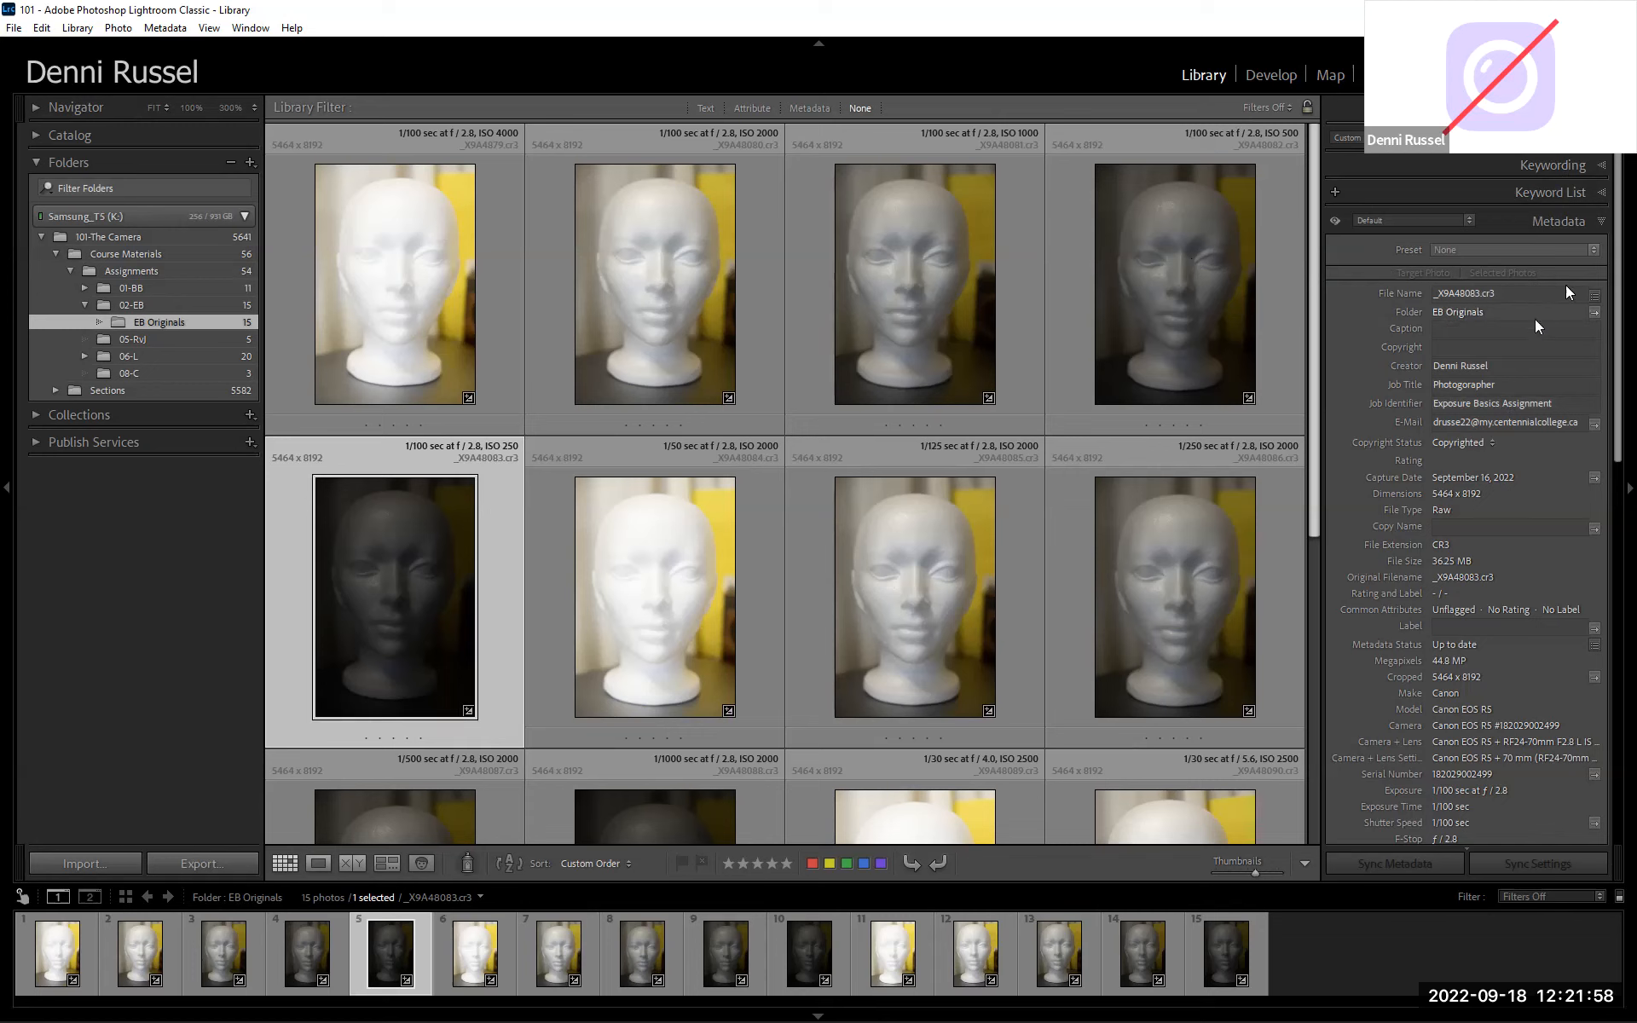
Show the keyword tagging controls and select all photos in the EB Originals folder for keyword entry.
left_click(1586, 167)
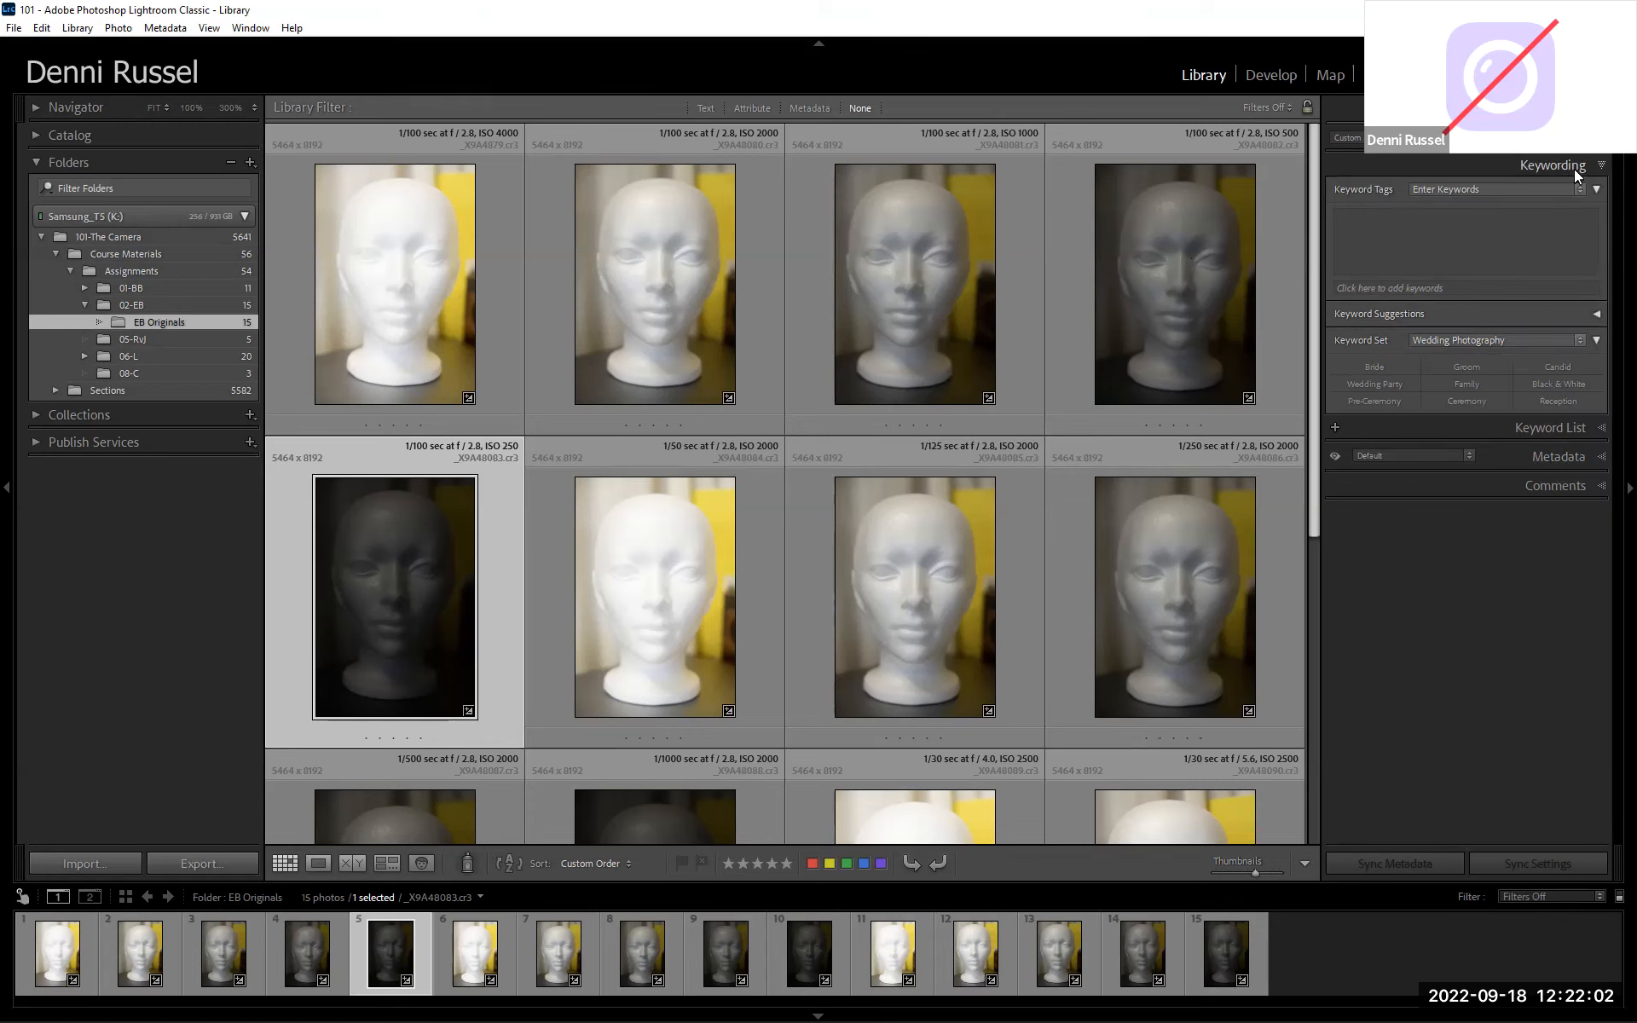
left_click(1579, 189)
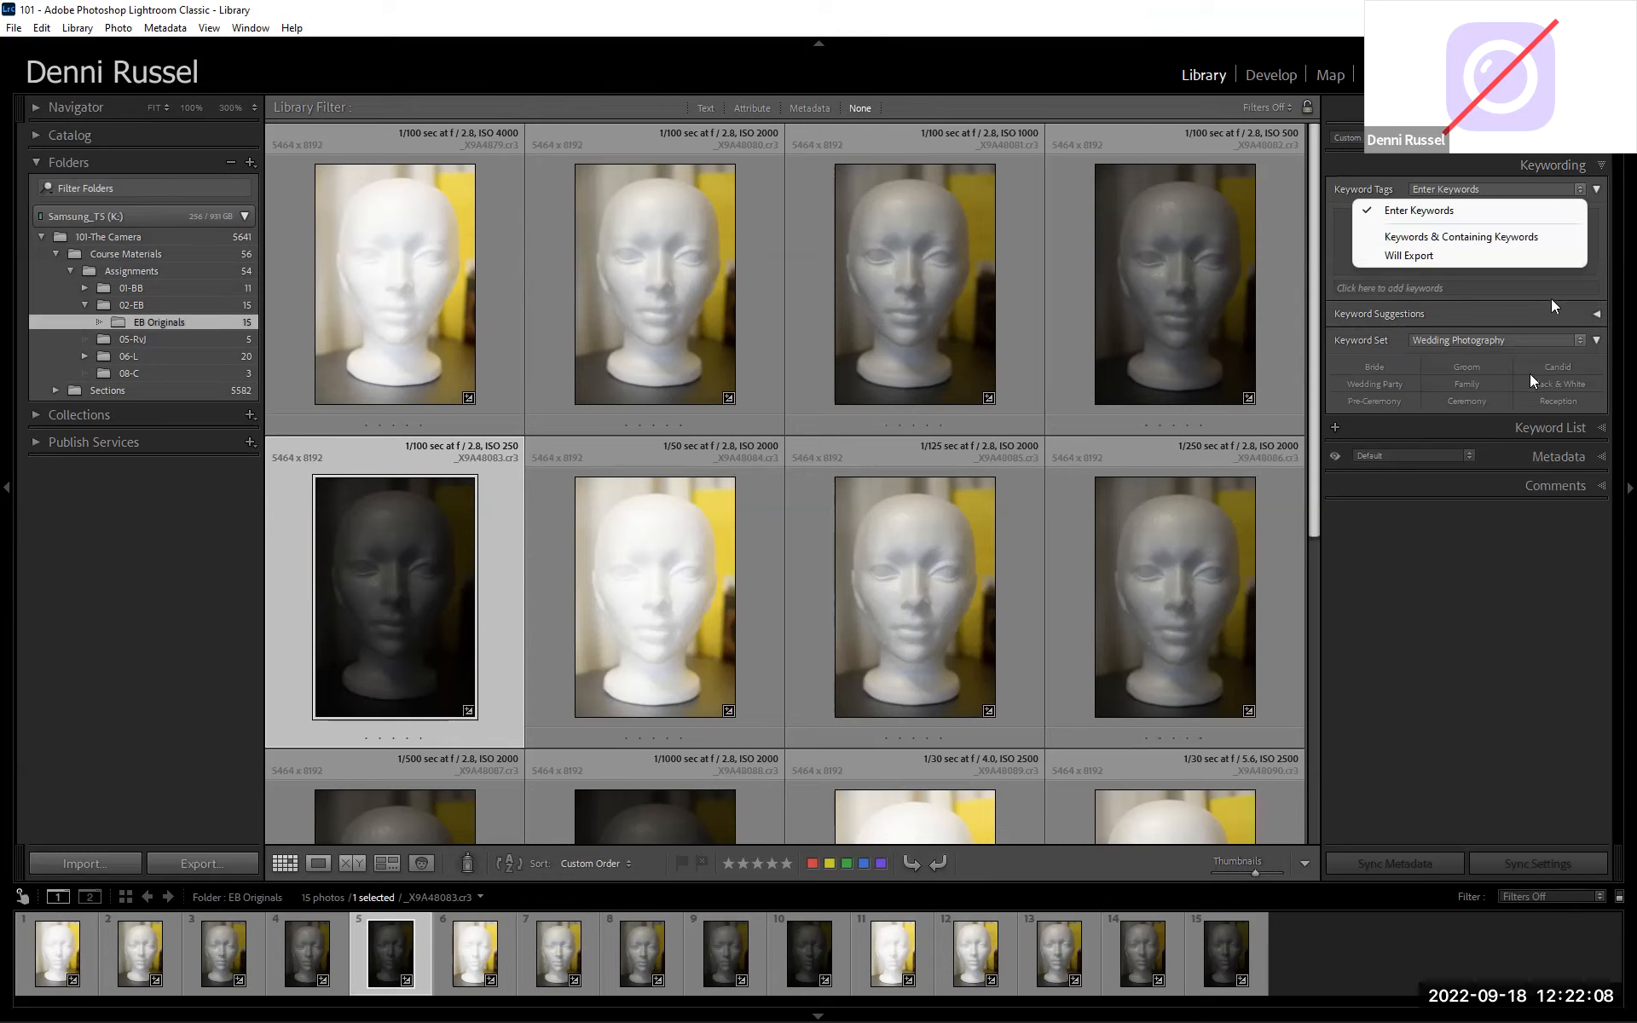
left_click(1456, 585)
left_click(1443, 239)
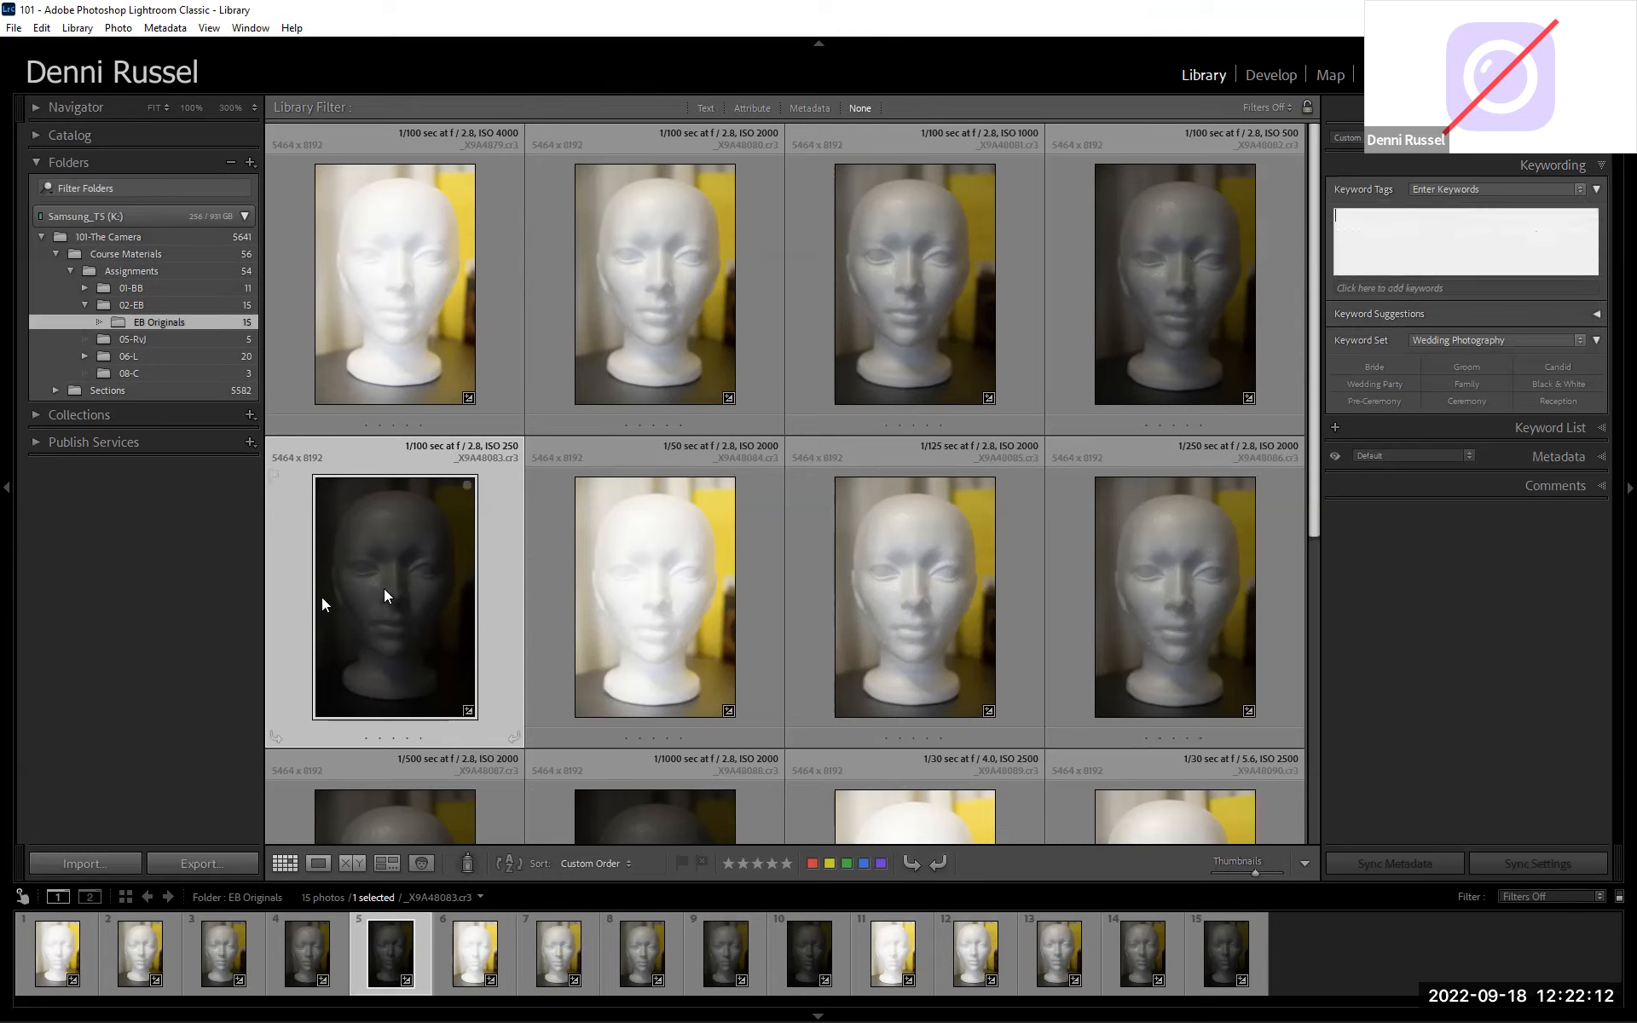
left_click(417, 327)
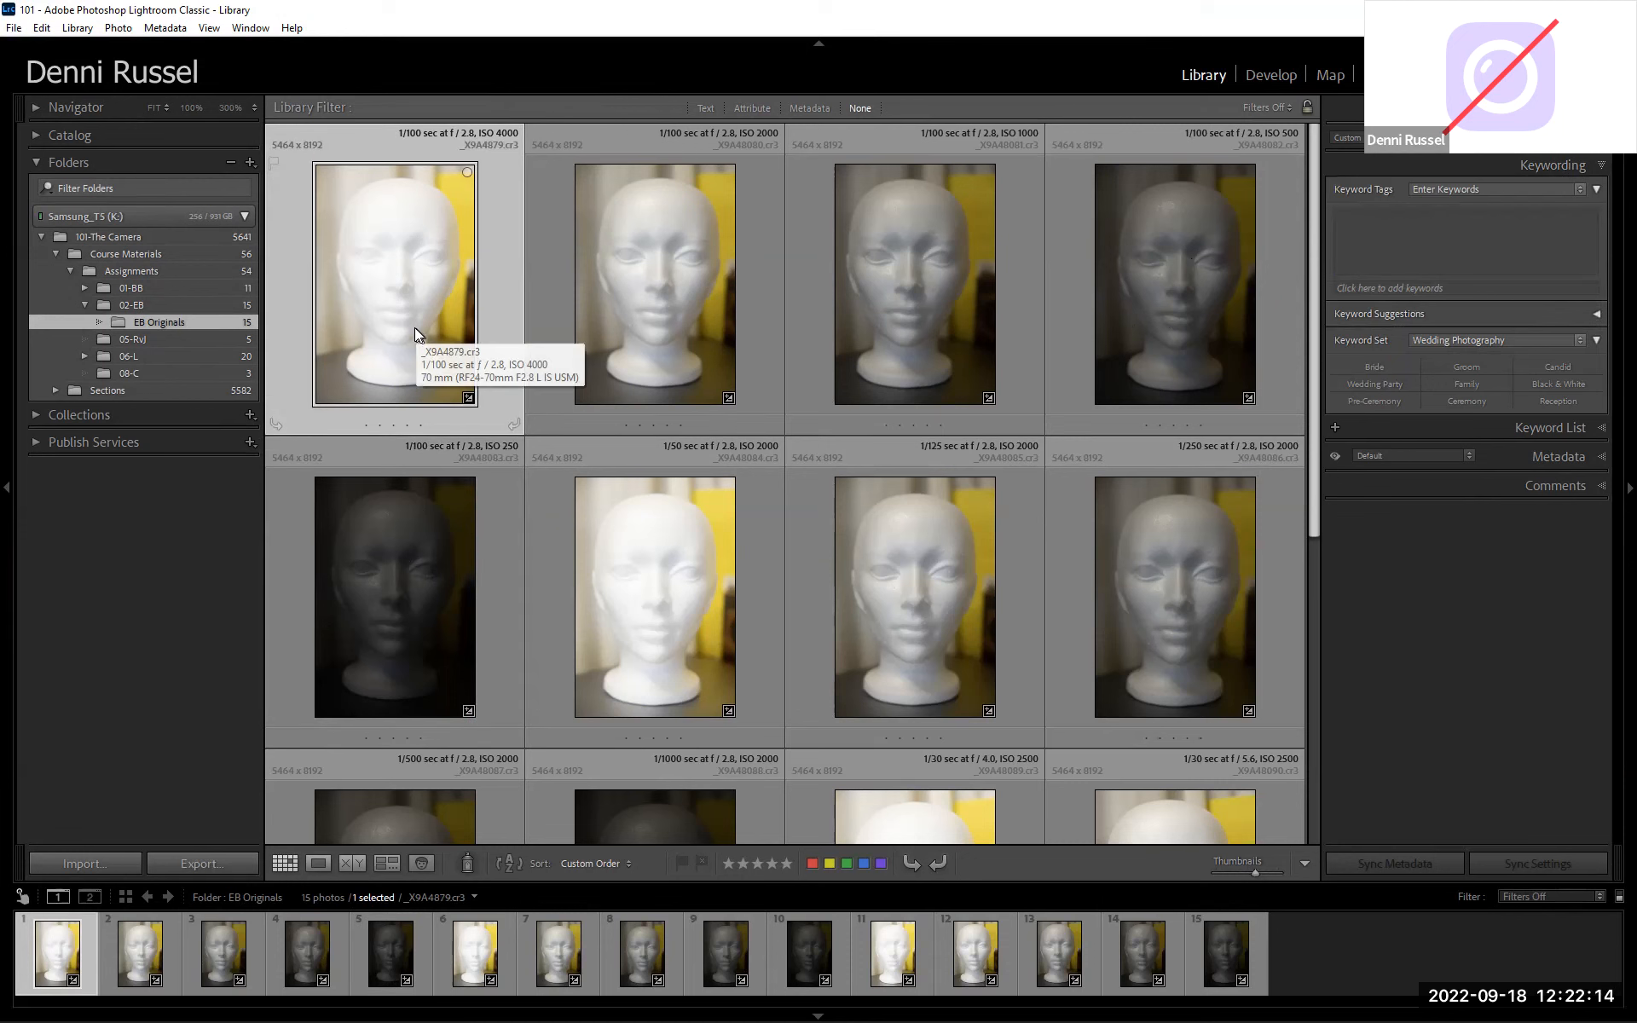
key("ctrl+a")
left_click(1440, 237)
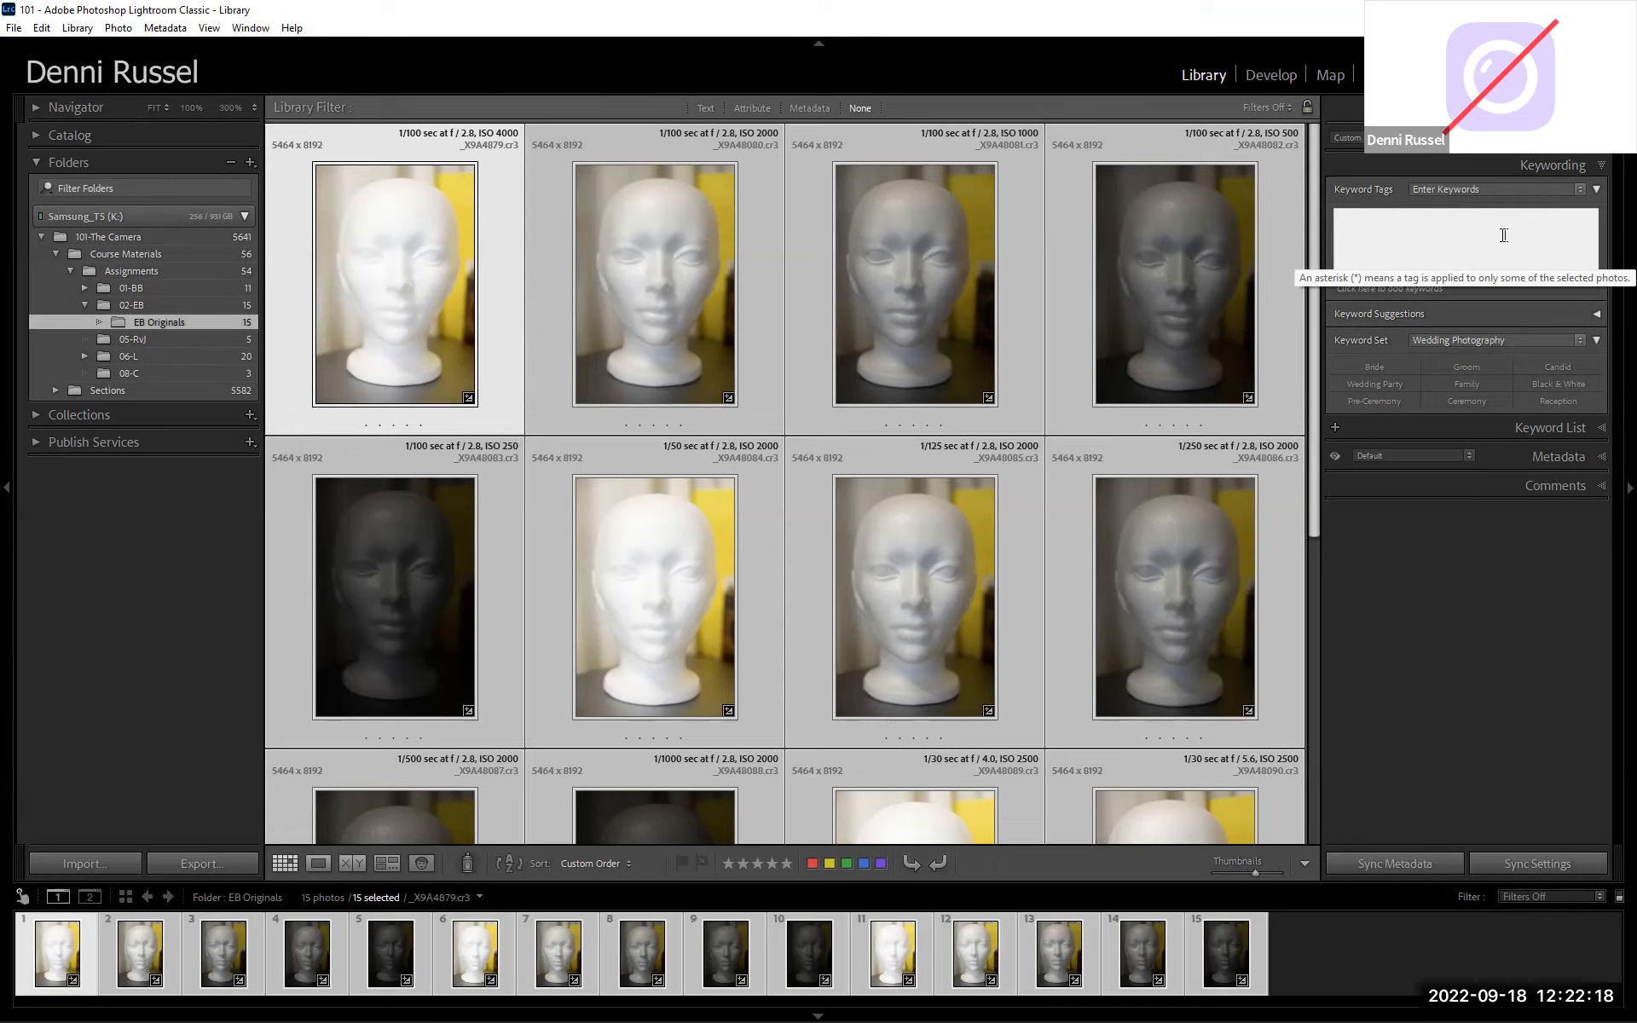
Tag the selected photos with "Type whatever we want, To Separate Keywords, Words, they can be phrases, in fact whole sentences!".
type("Typer")
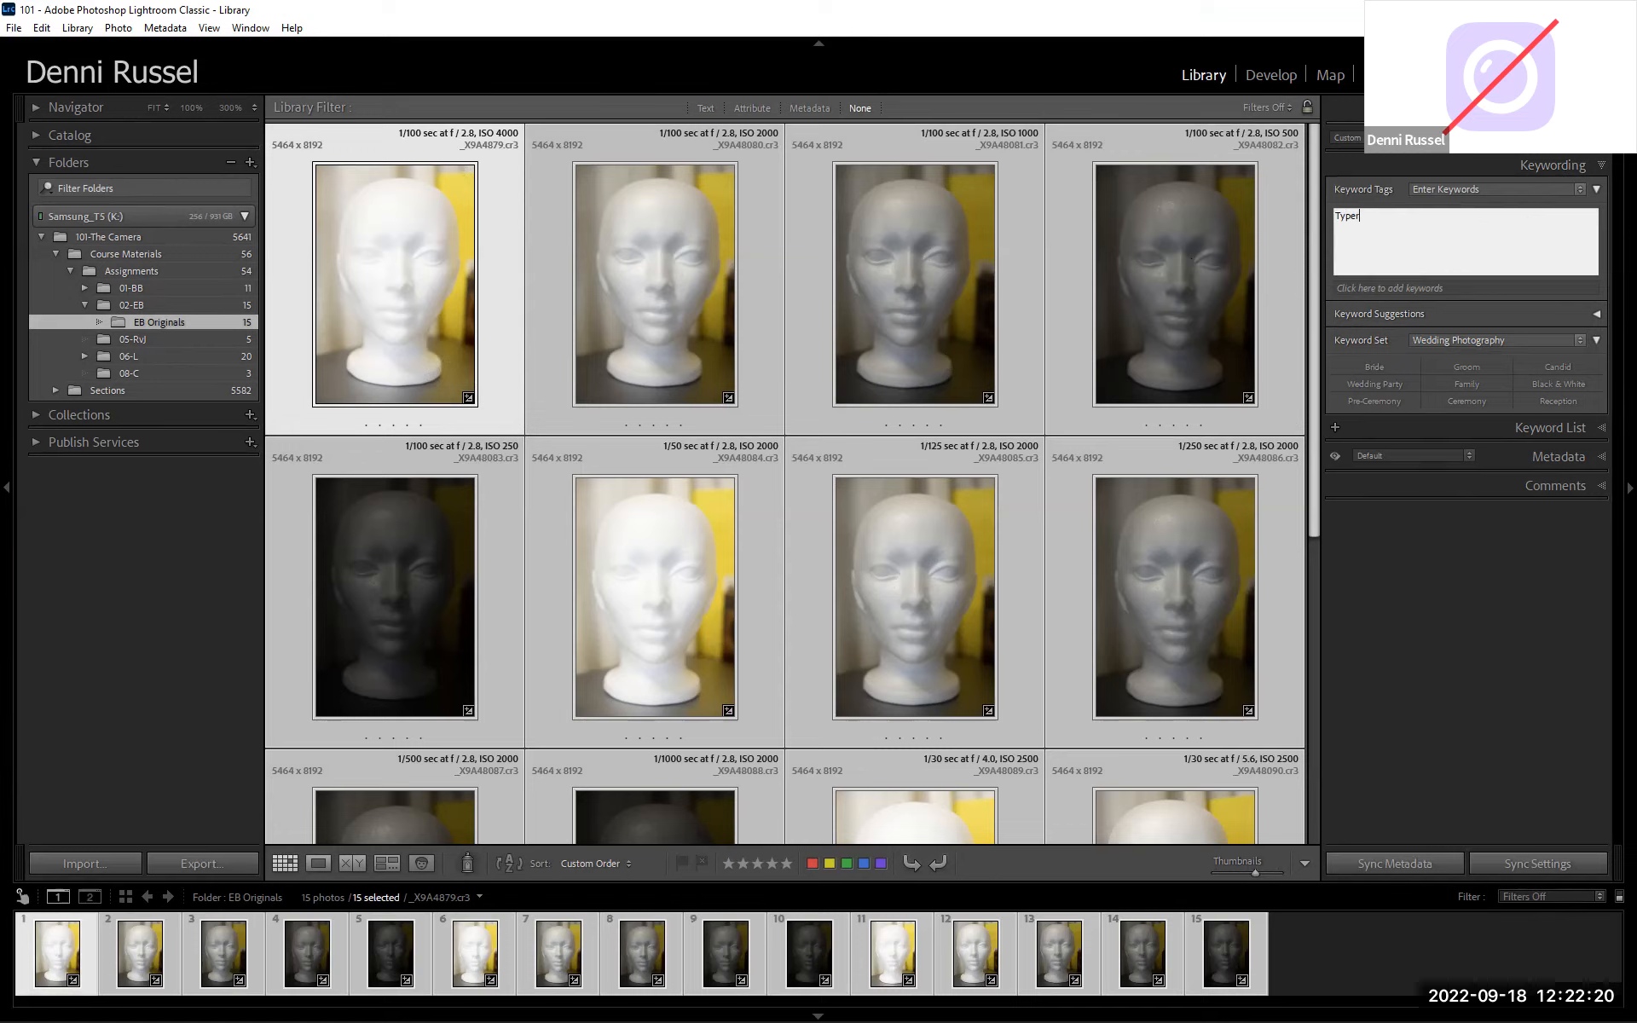
type(" whatever we want")
left_click(1361, 216)
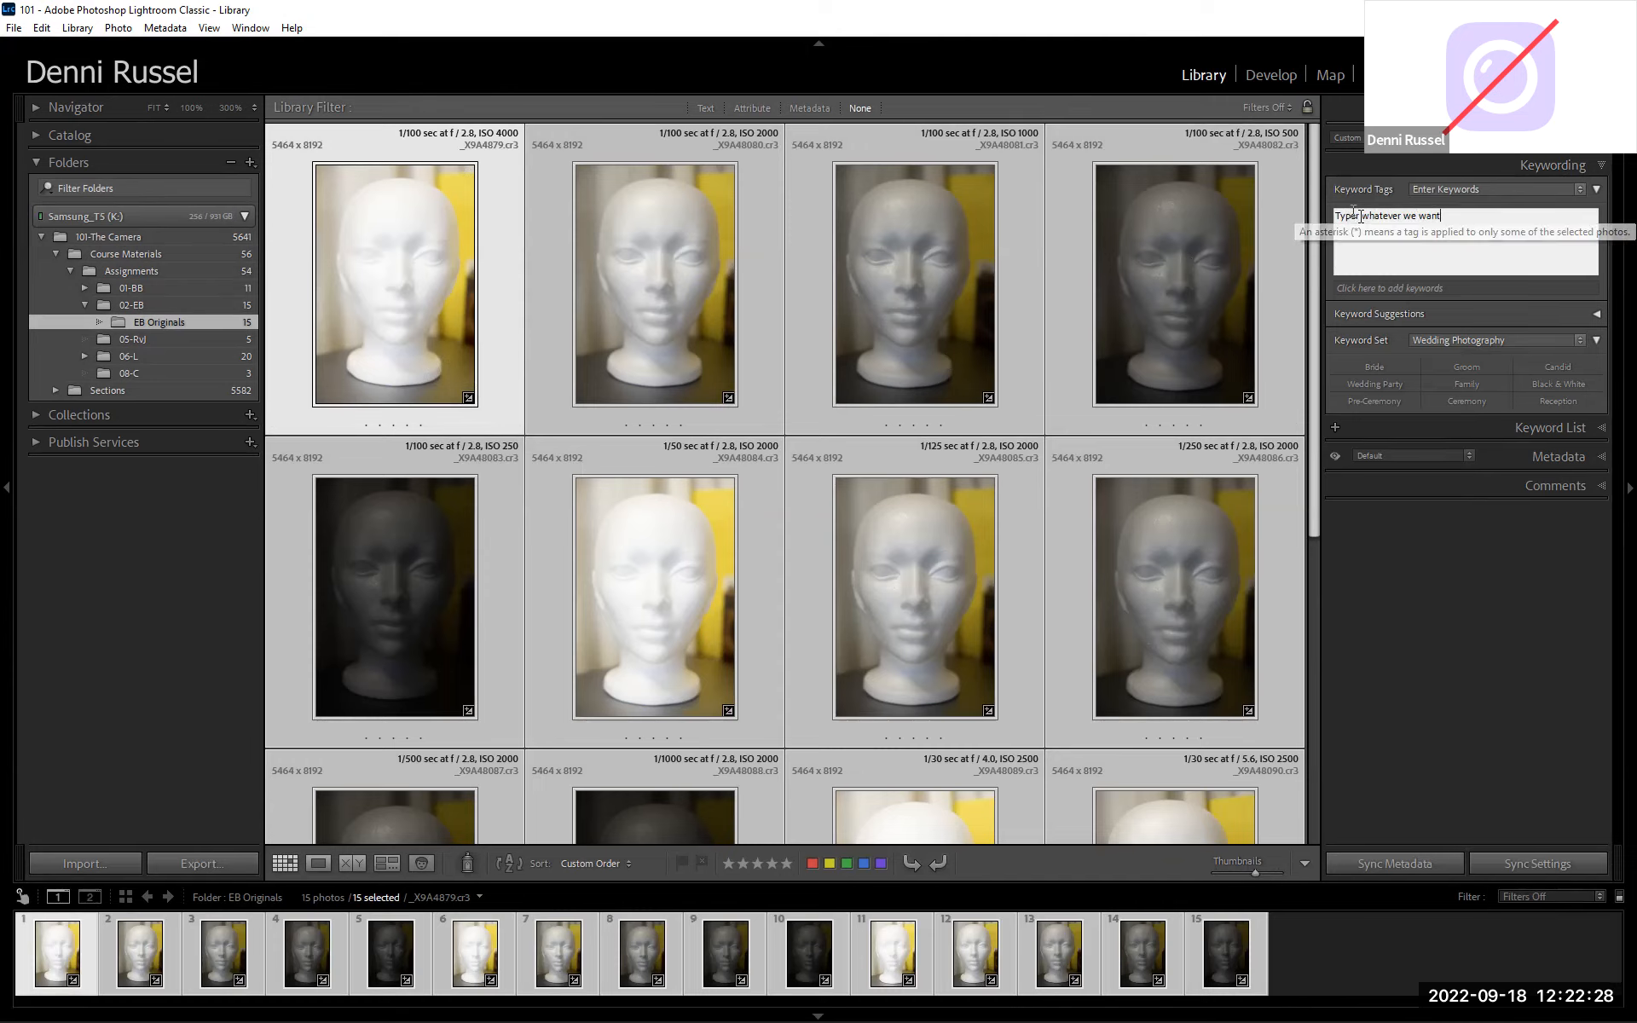
key("BackSpace")
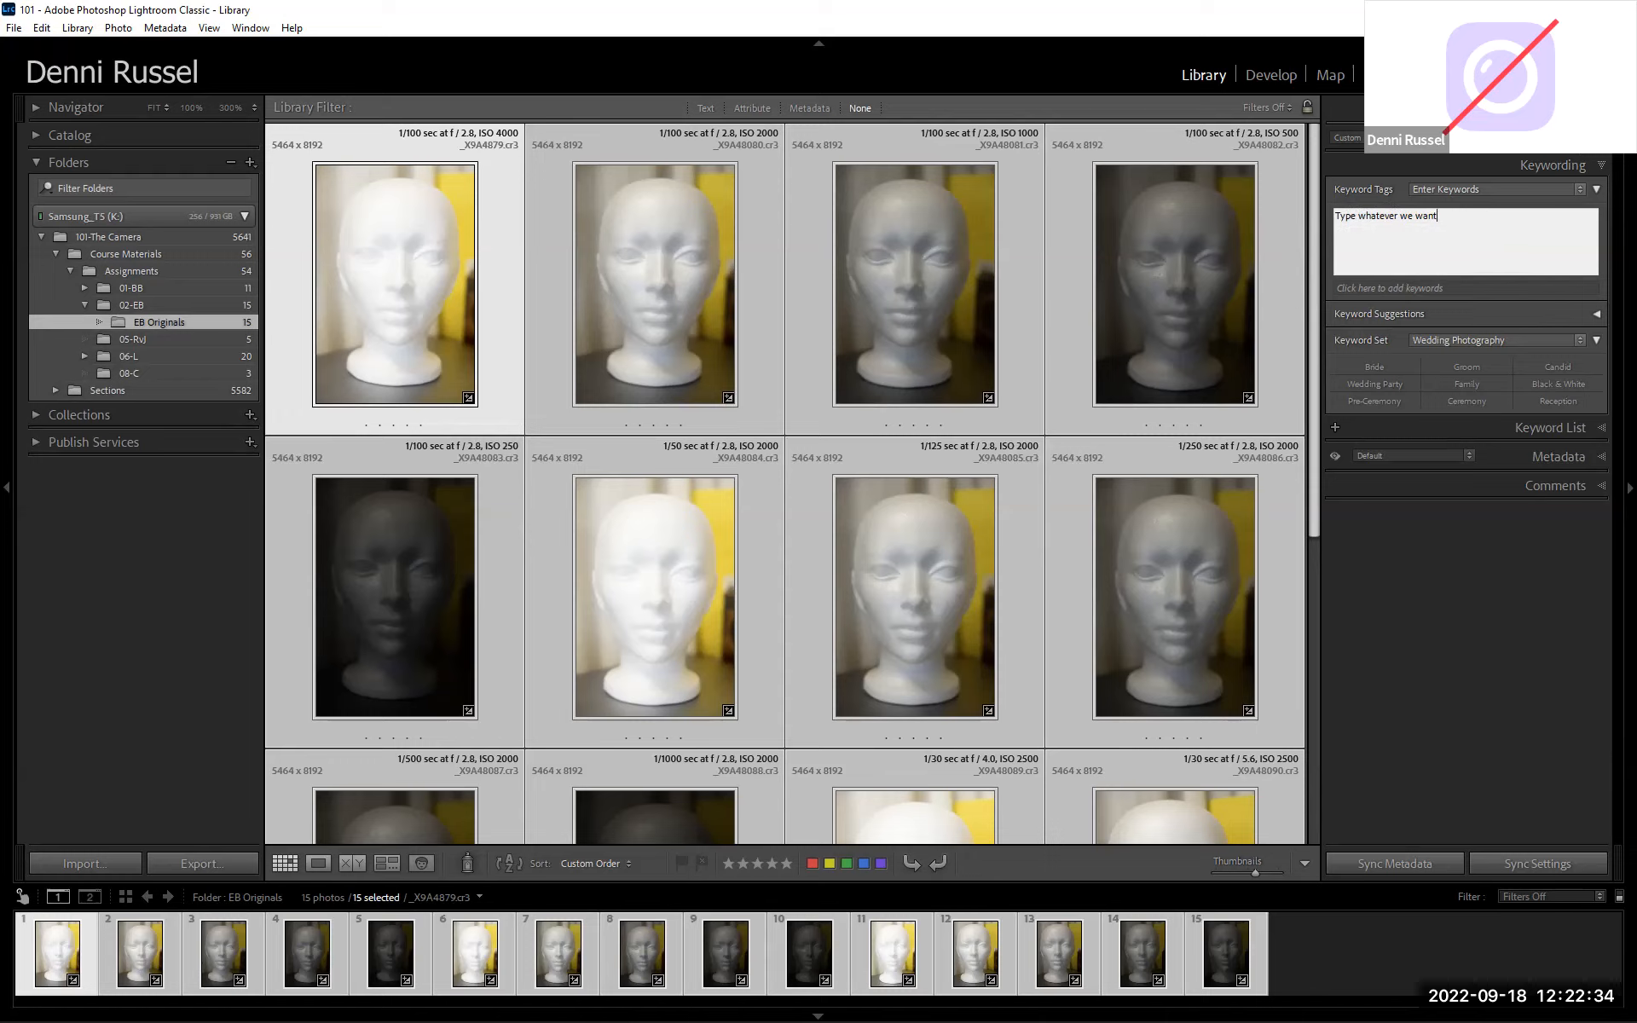
type("To Separate Keywords, Words, they can be phrases,")
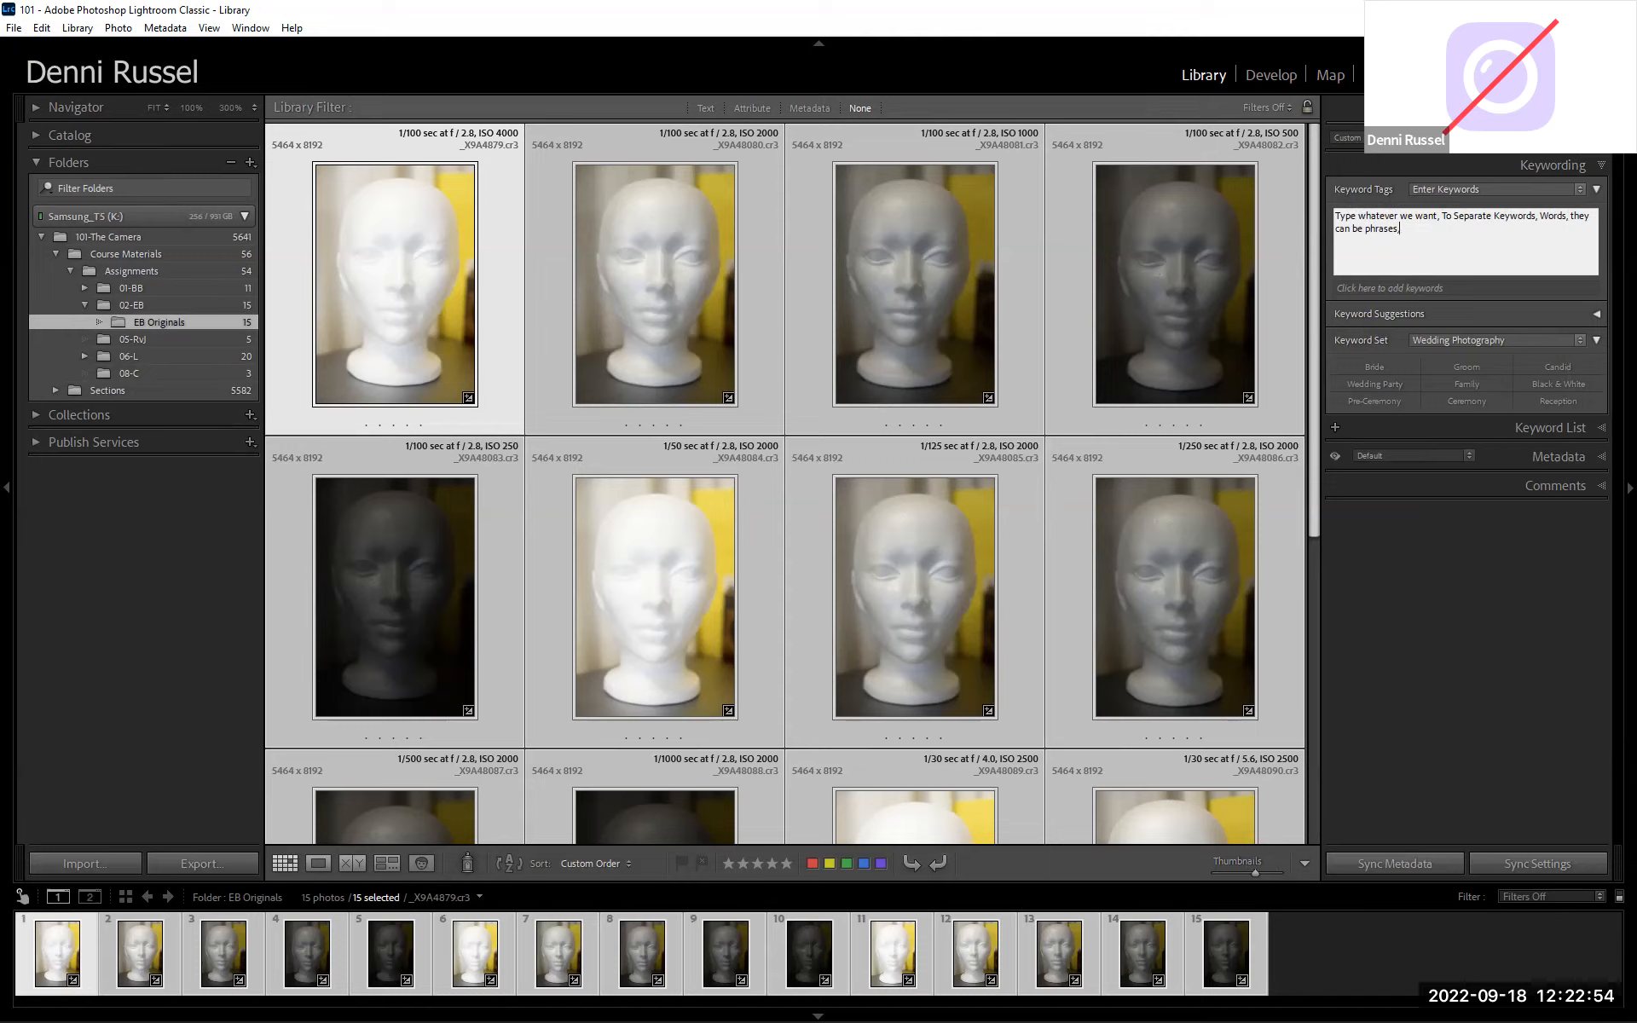
type(" in fact")
type(", whi")
key("BackSpace")
type("ole sentences!,")
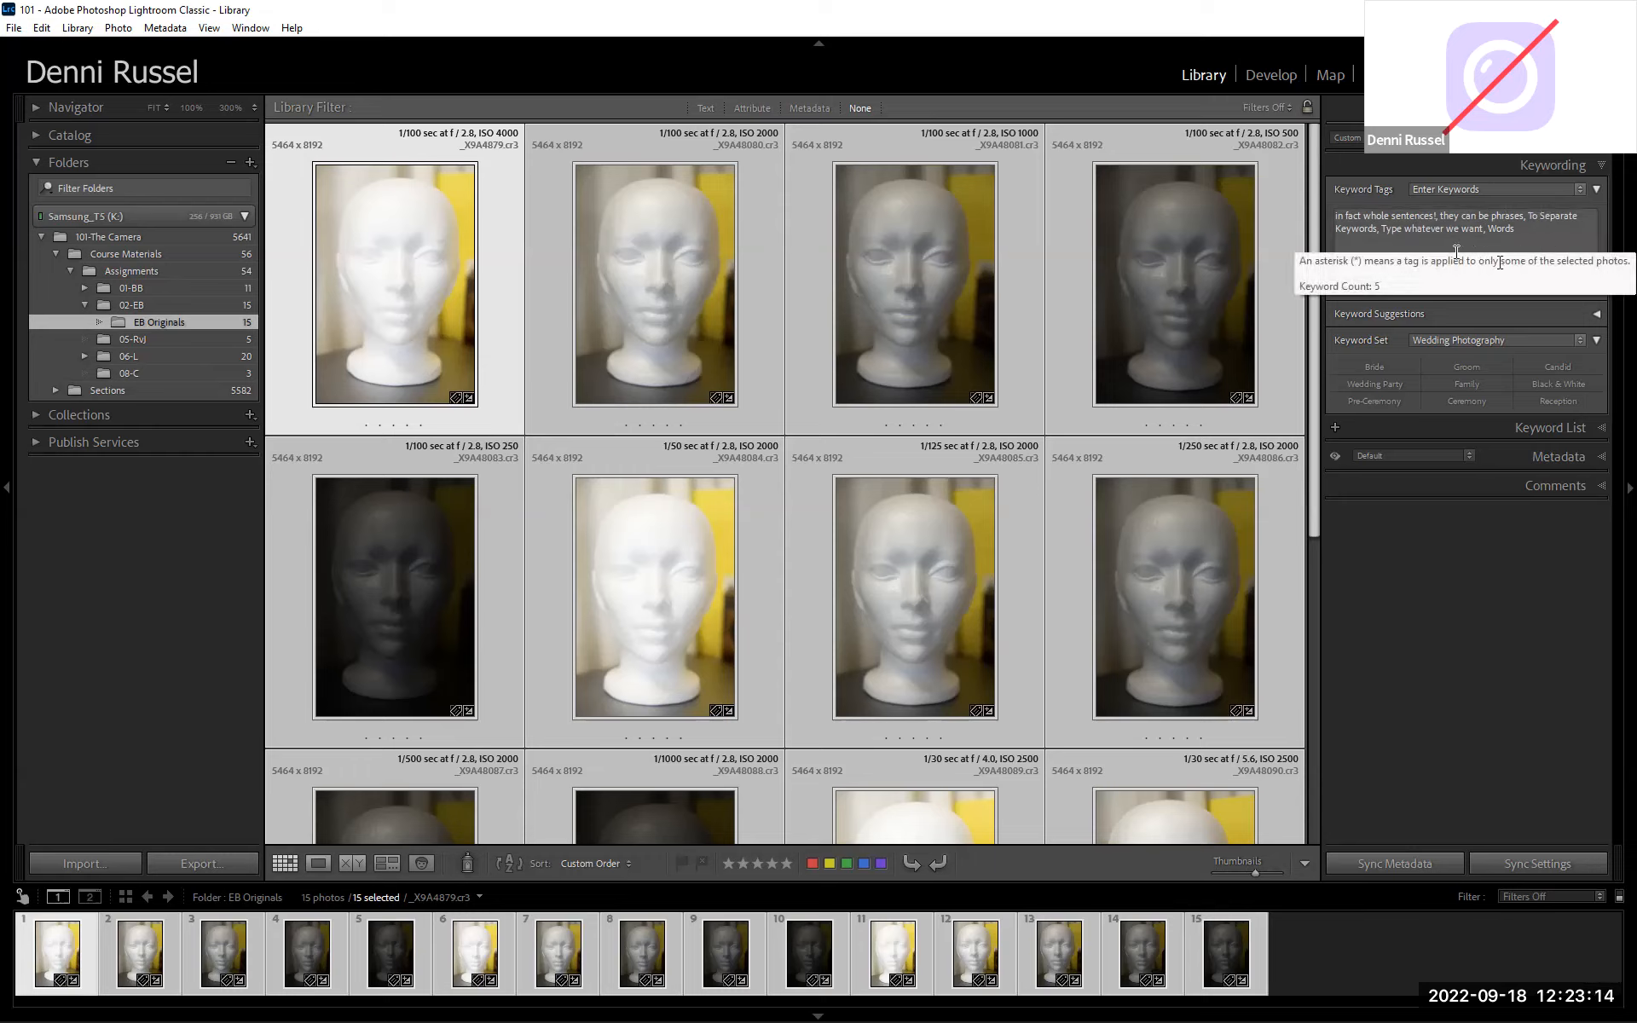
Remove all the sample keyword phrases from the selected photos.
left_click(1339, 222)
left_click_drag(1518, 228, 1315, 215)
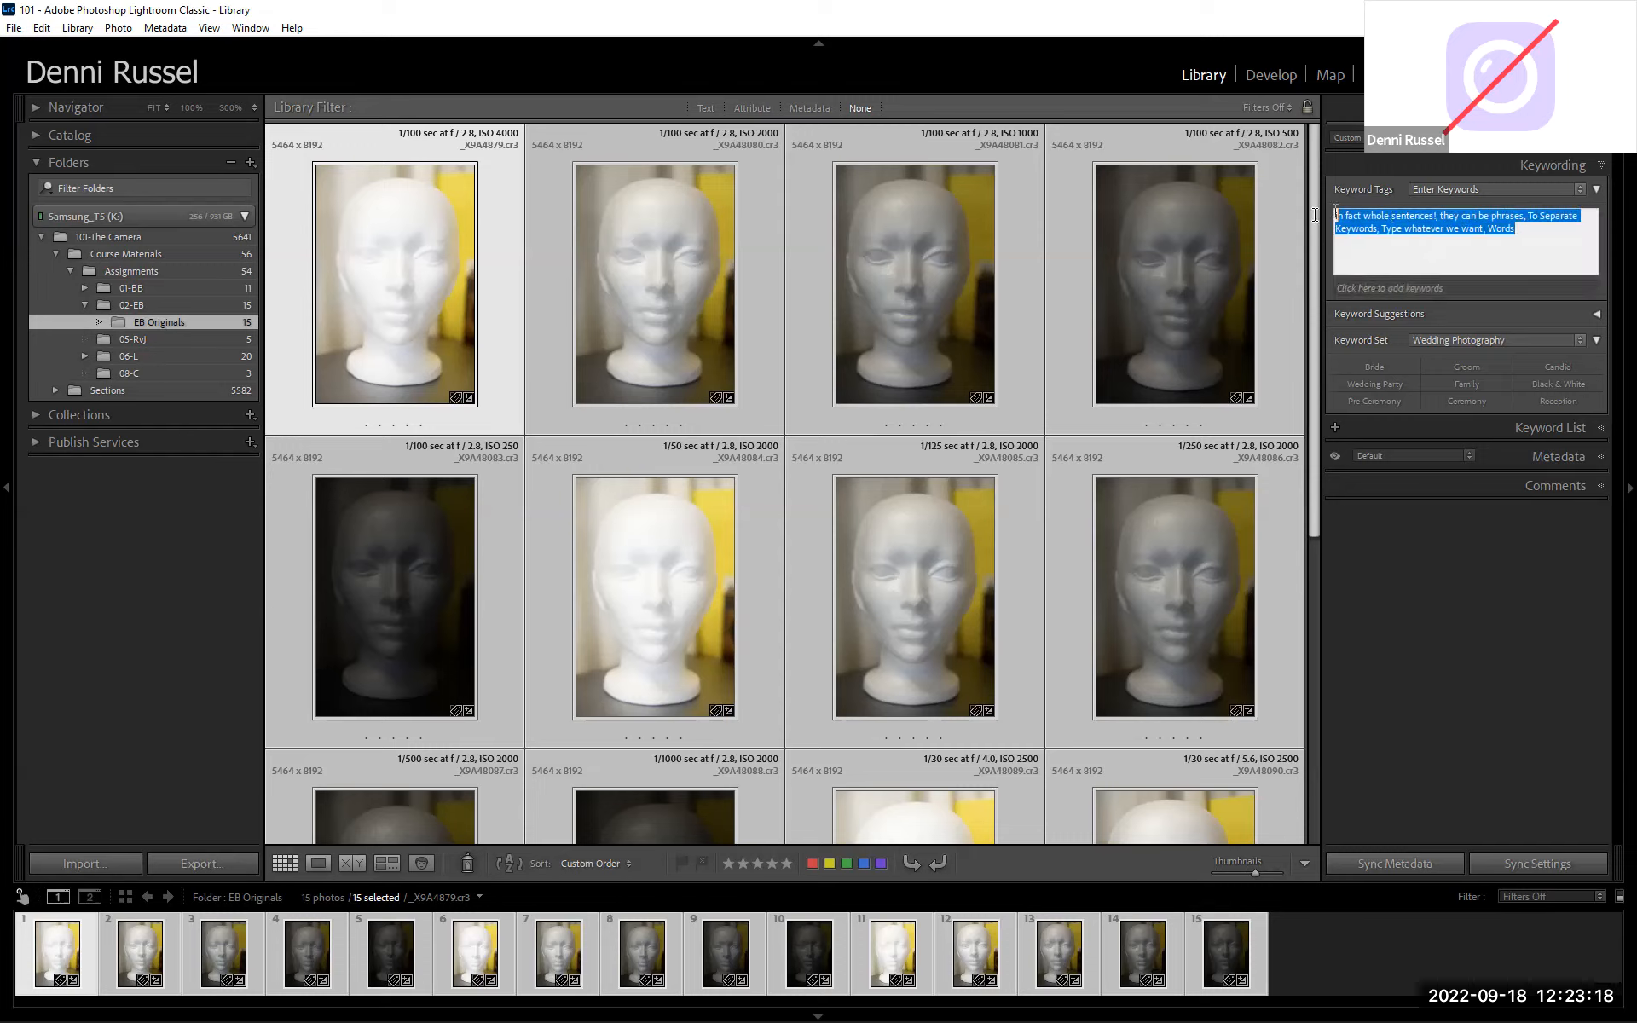
key("BackSpace")
key("Return")
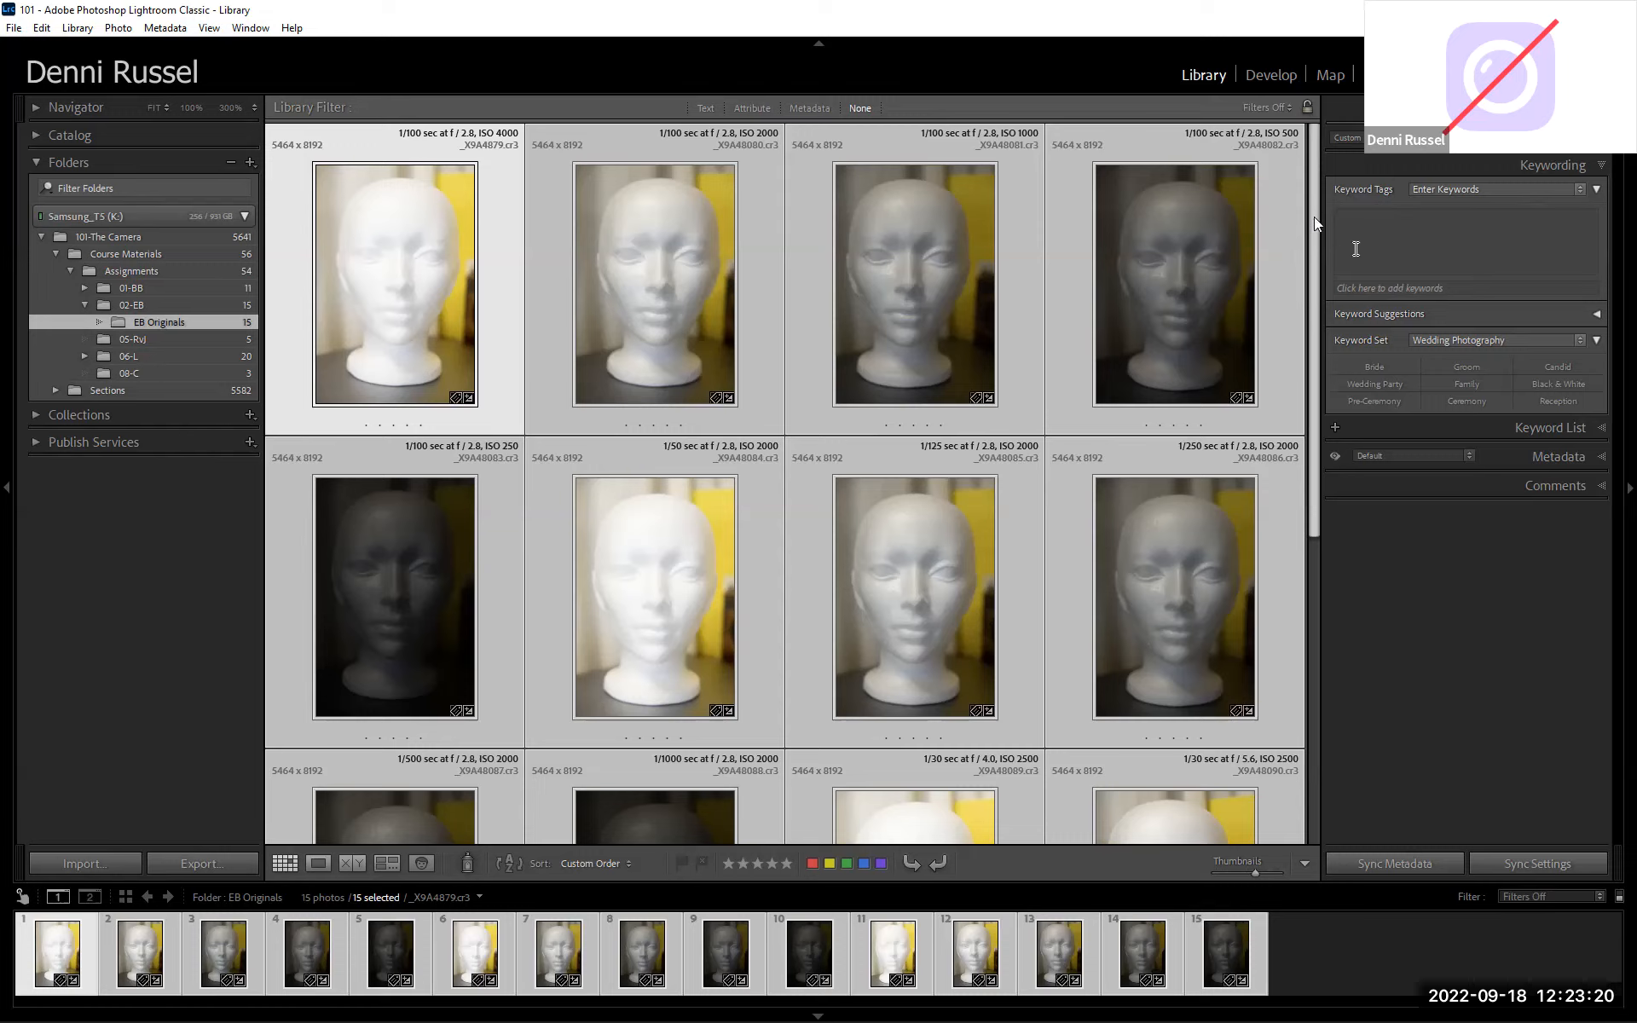
Add the keyword "Foam Head" to all the selected photos.
left_click(1388, 288)
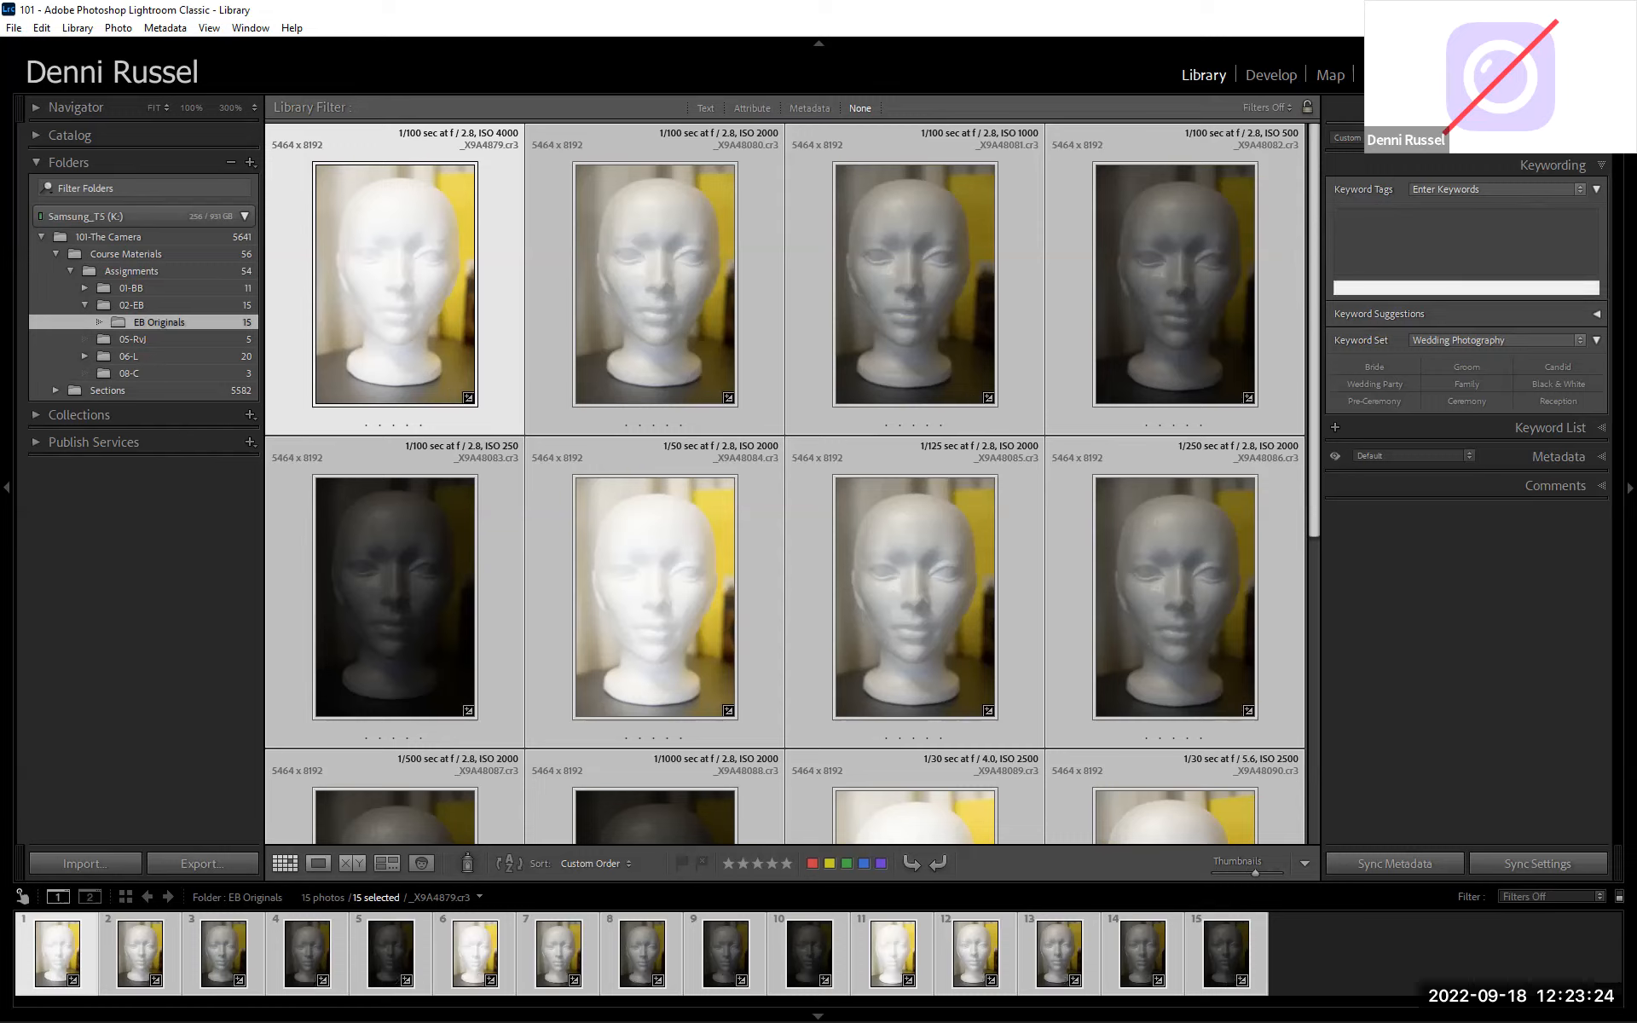
key("alt+Tab")
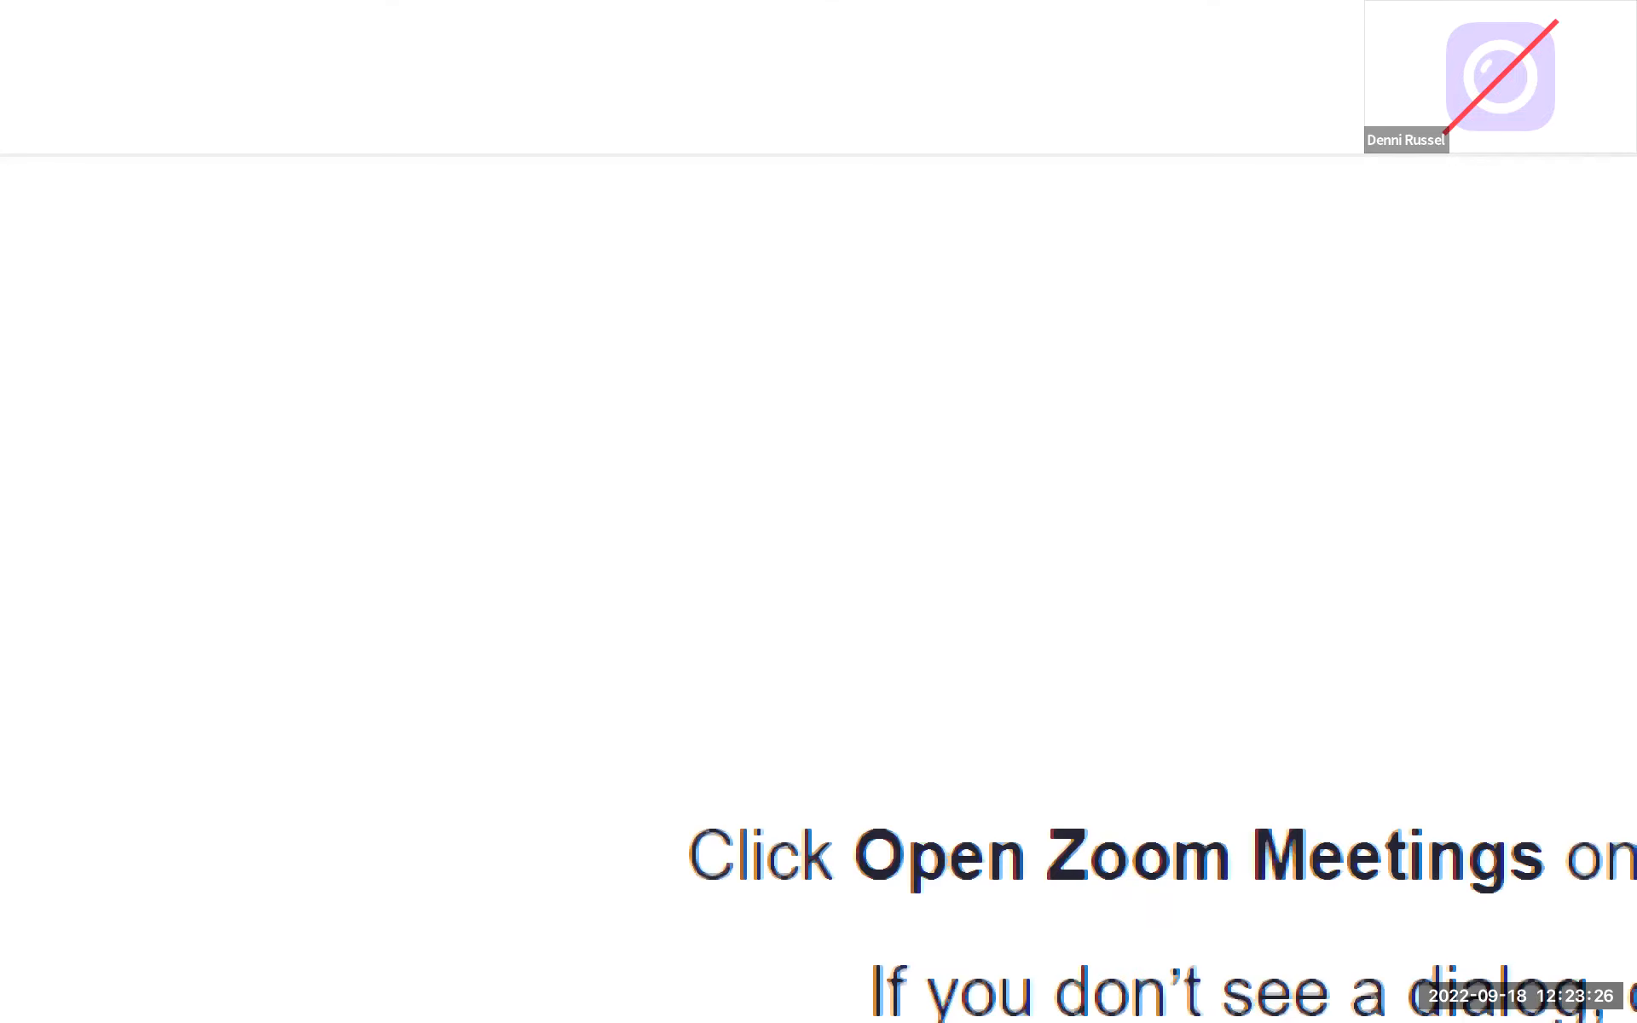
key("super+minus")
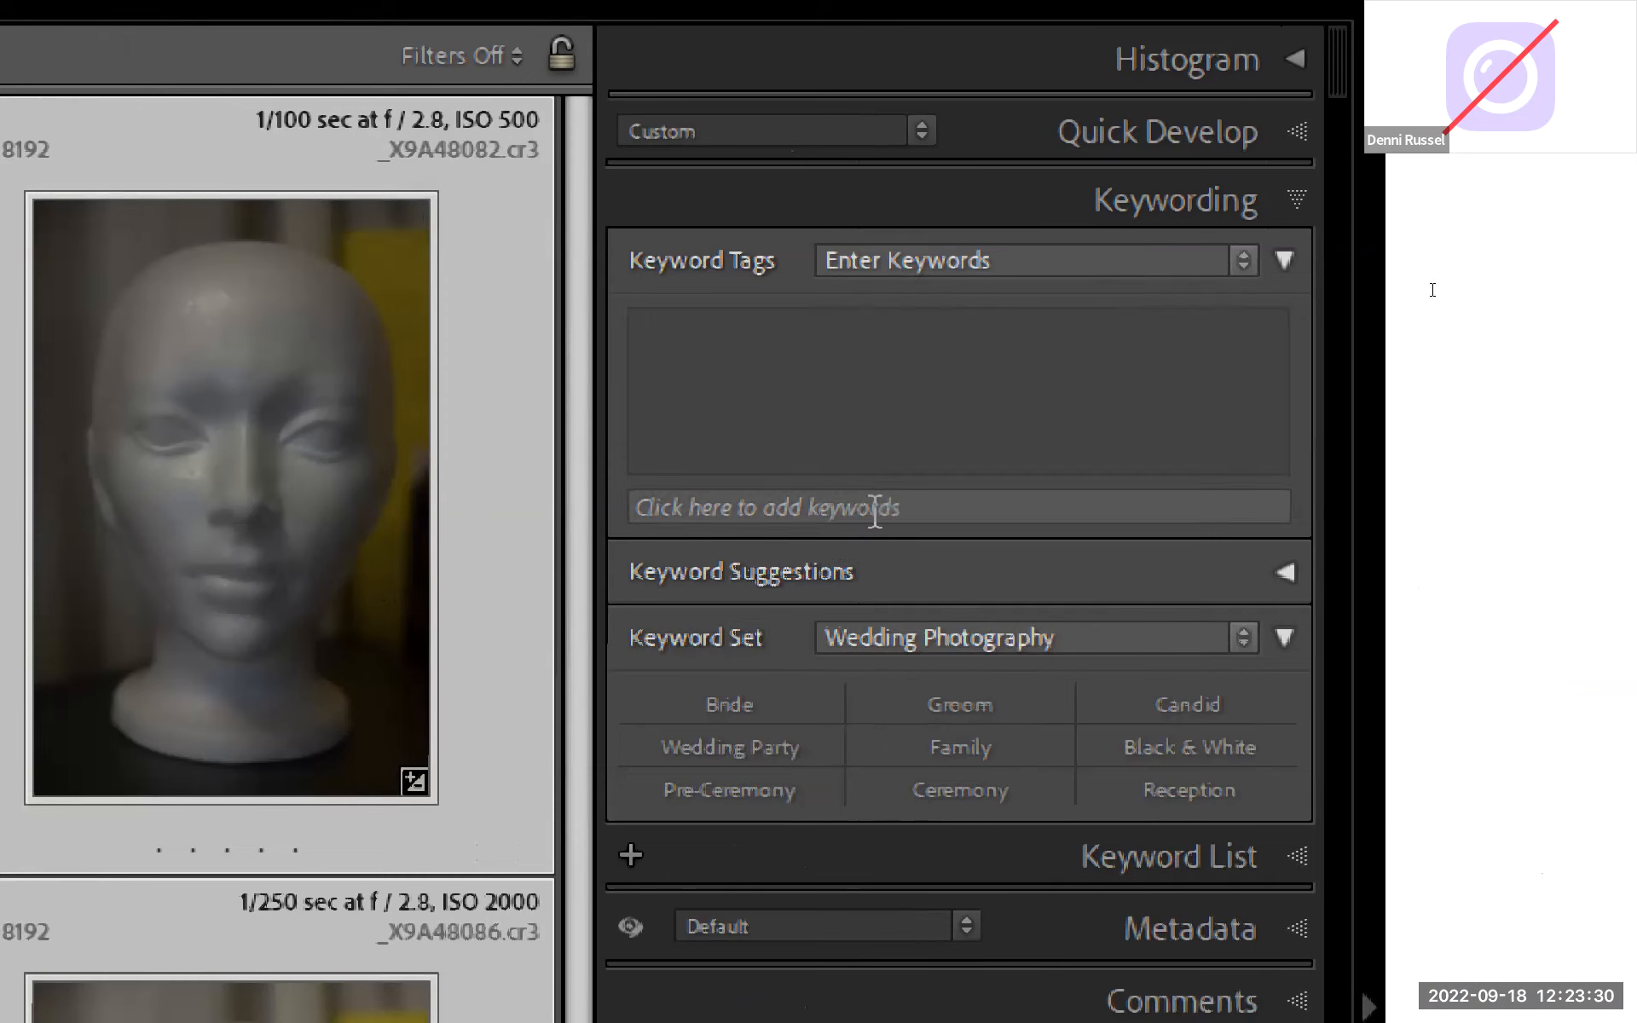
left_click(720, 506)
type("Fo")
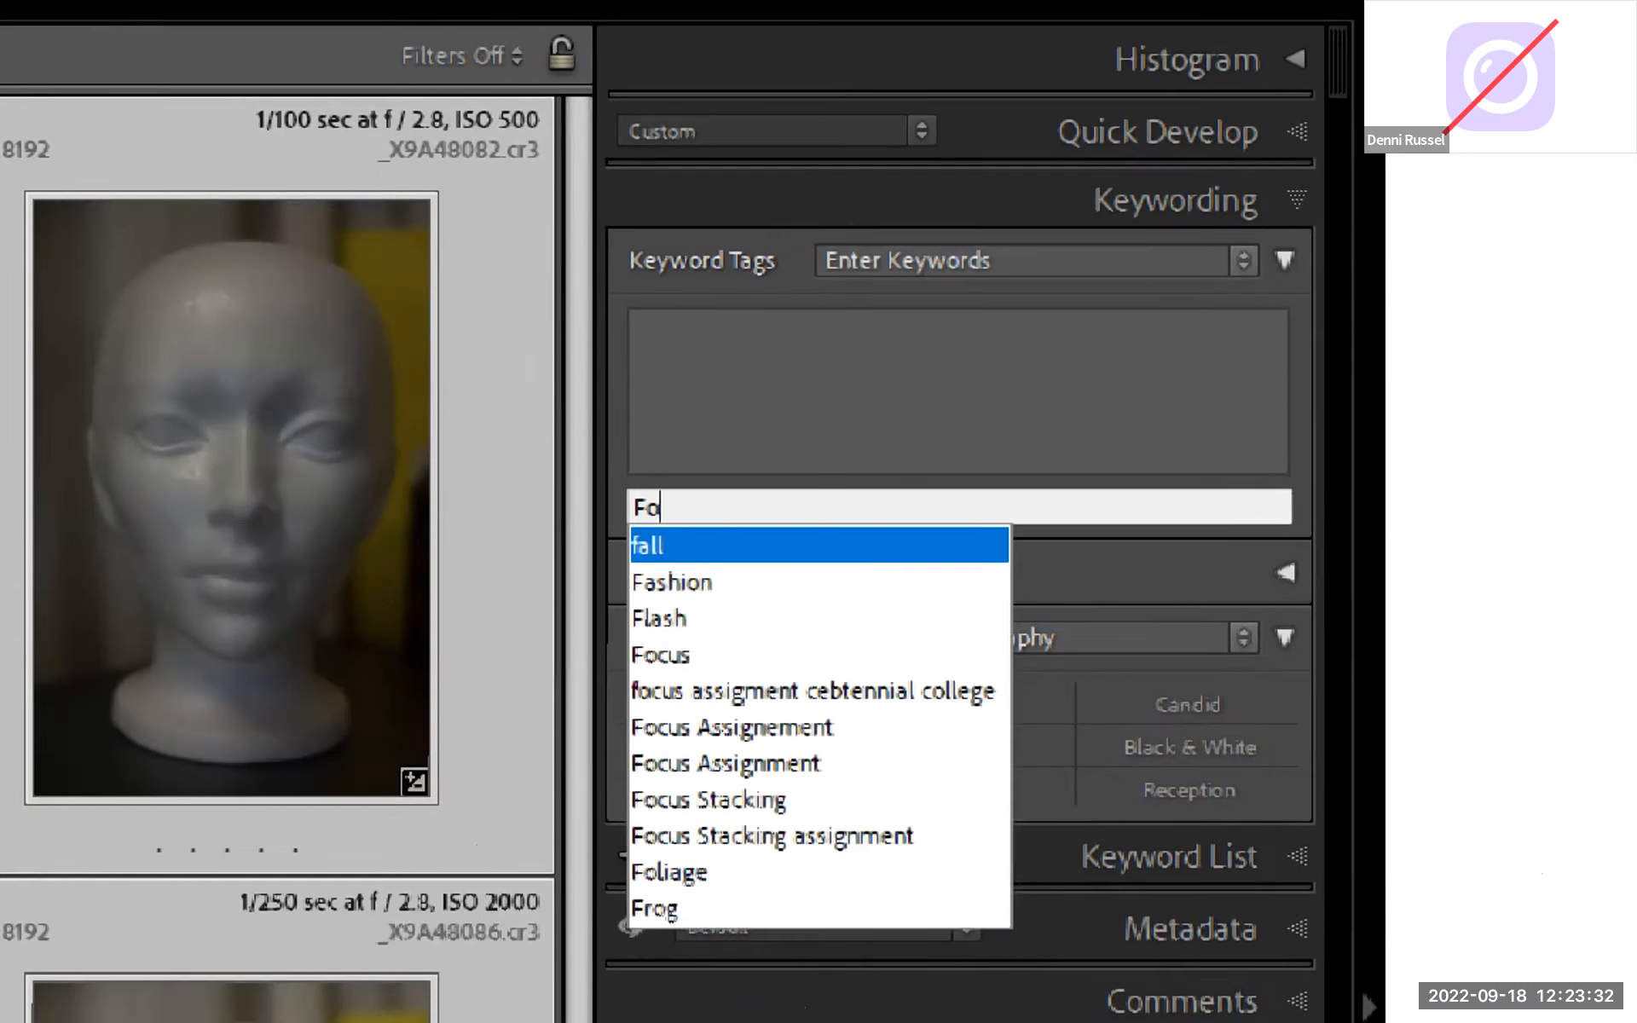
type("am Head")
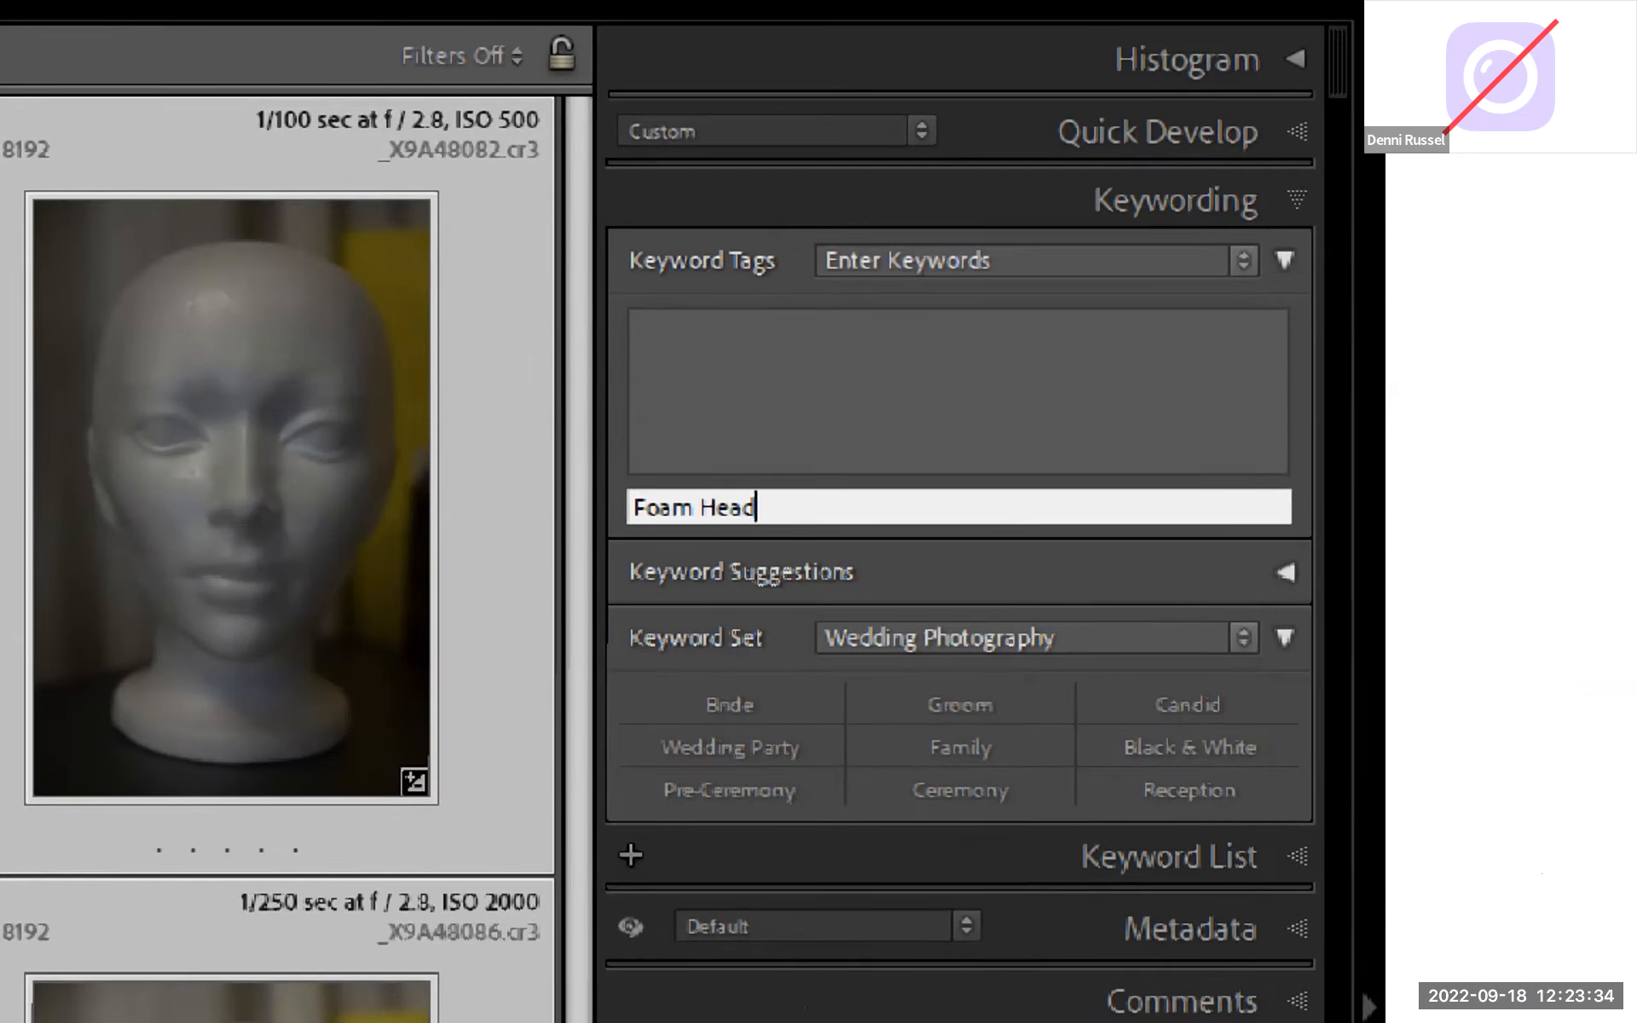
key("Return")
Add the existing keyword "Exposure Basics" to all the selected photos.
type("Expso")
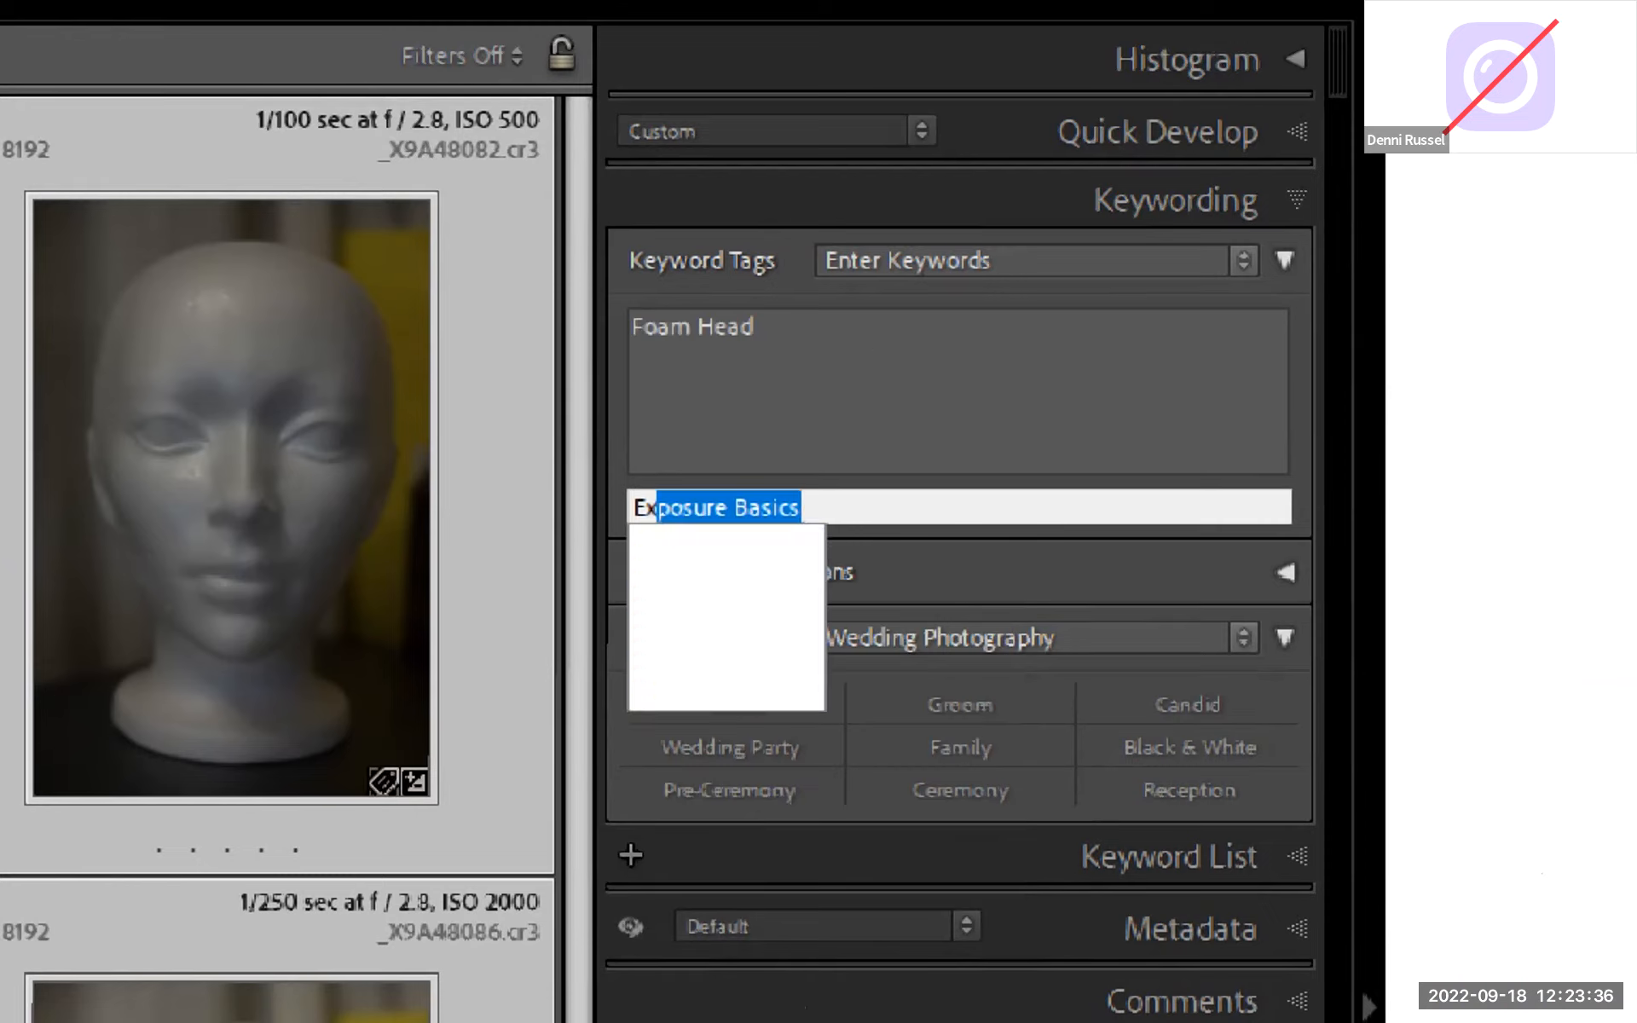
type("reu")
key("BackSpace")
key("BackSpace")
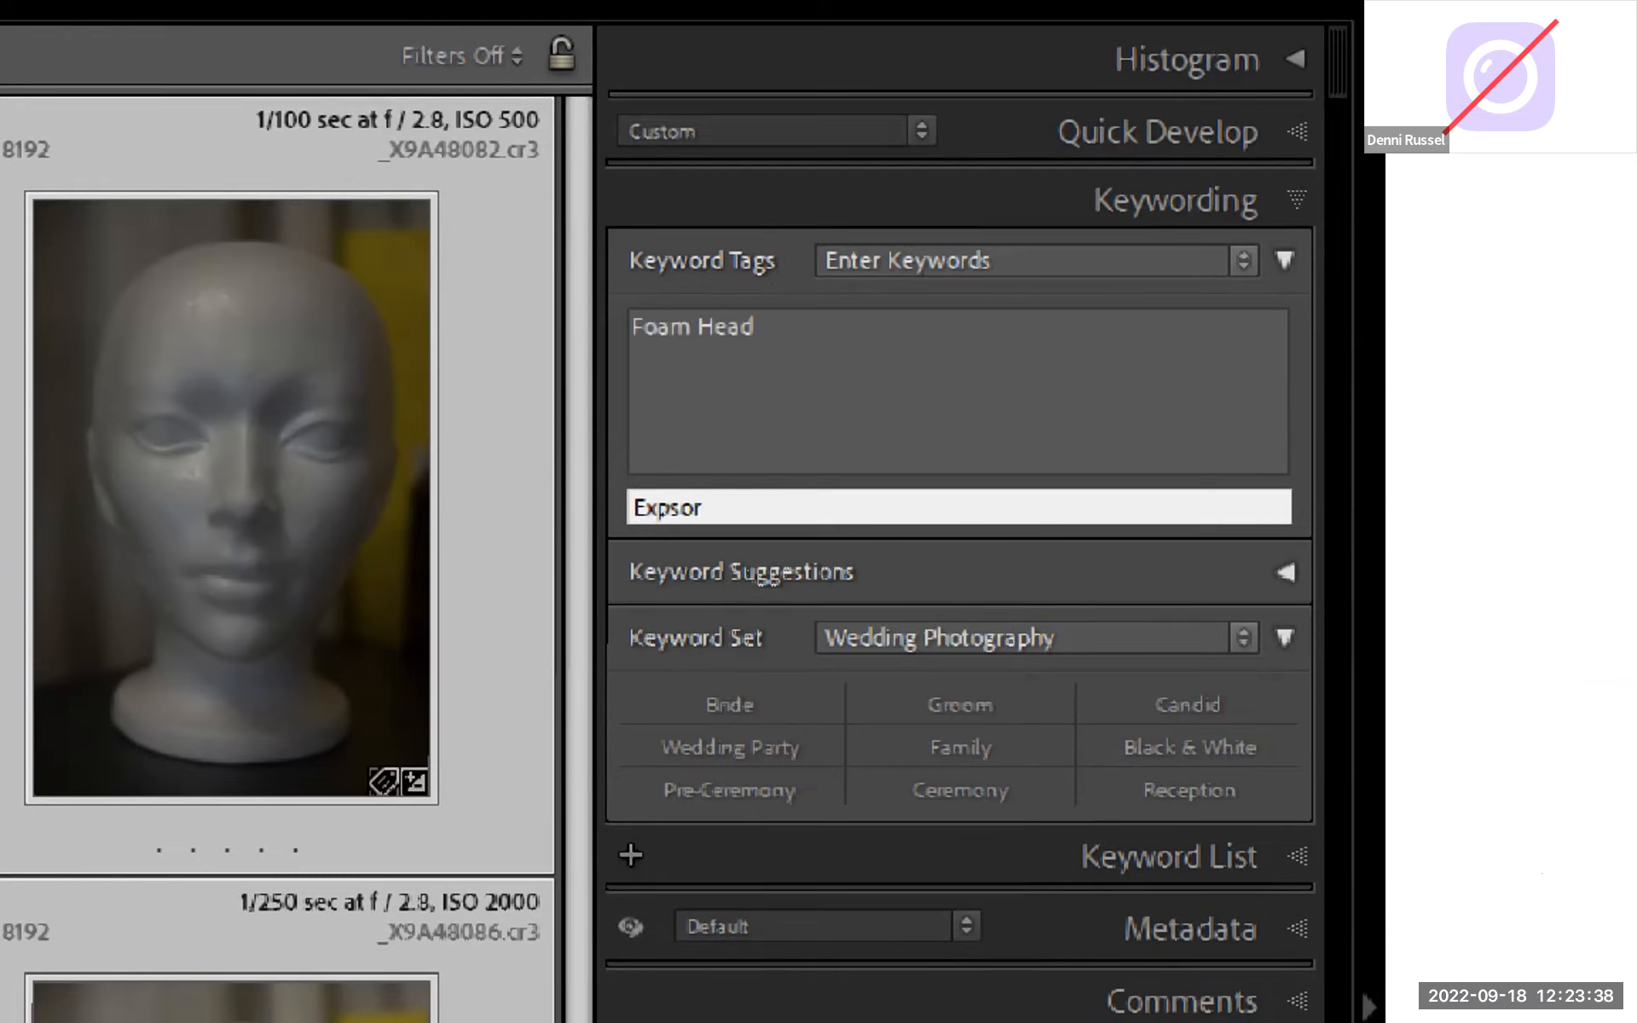
key("BackSpace")
key("BackSpace")
key("BackSpace")
type("osure Basics")
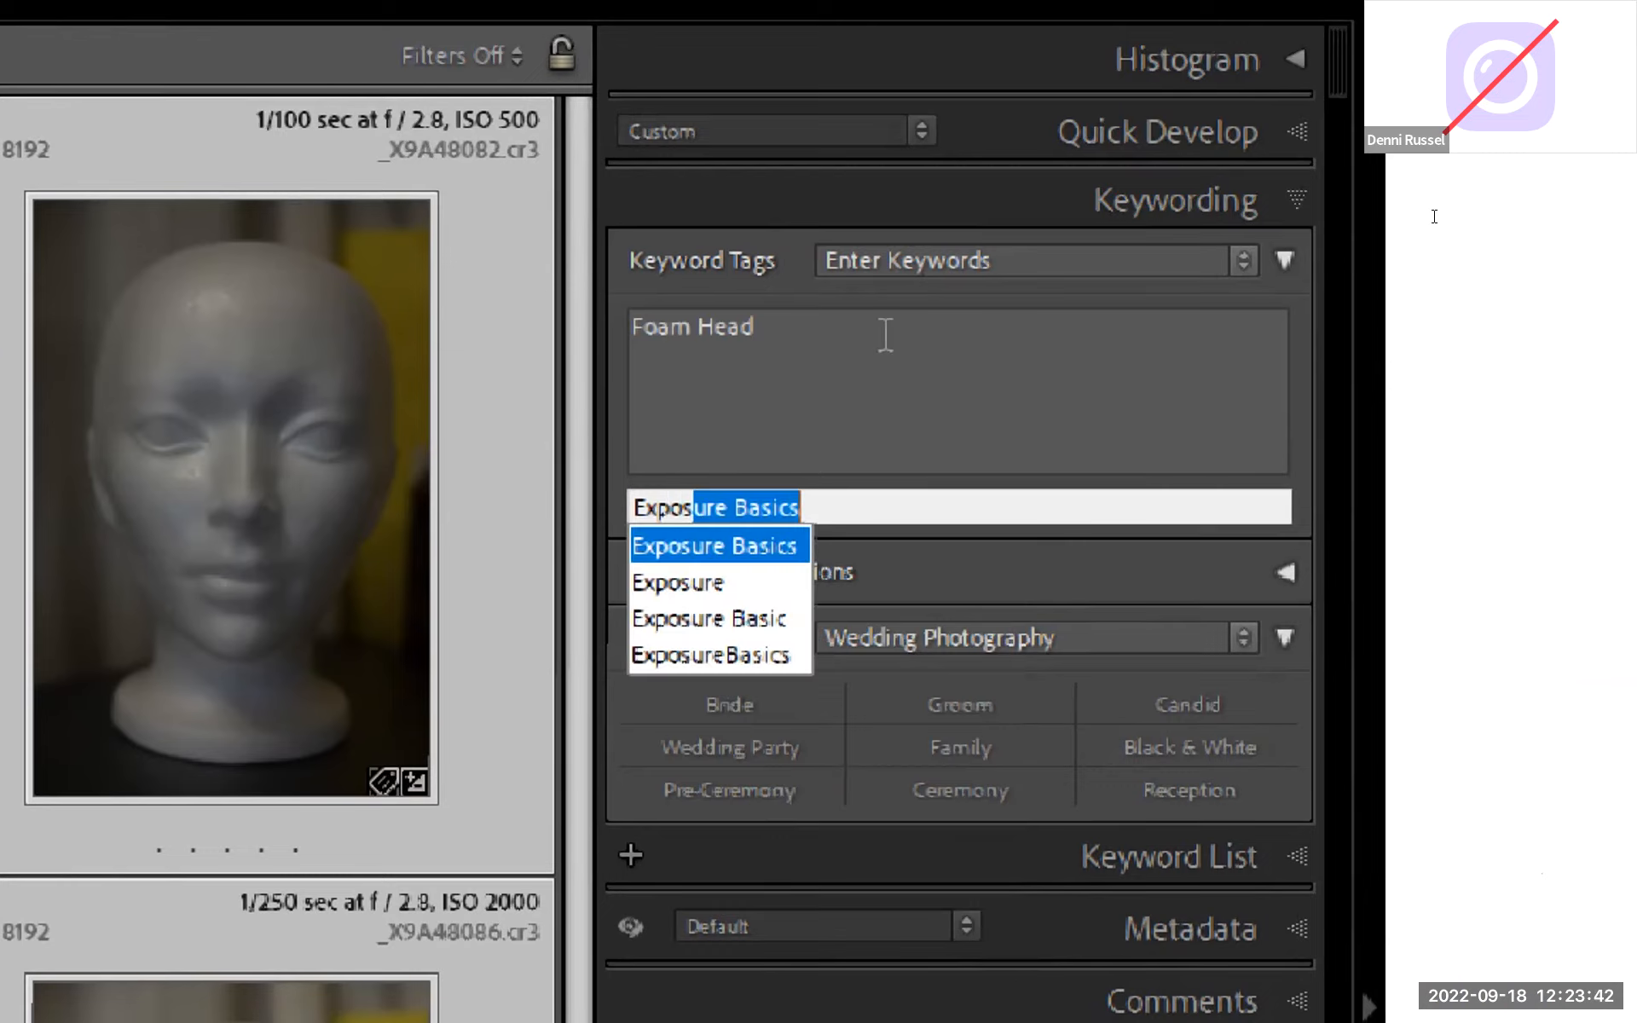
key("Right")
key("Return")
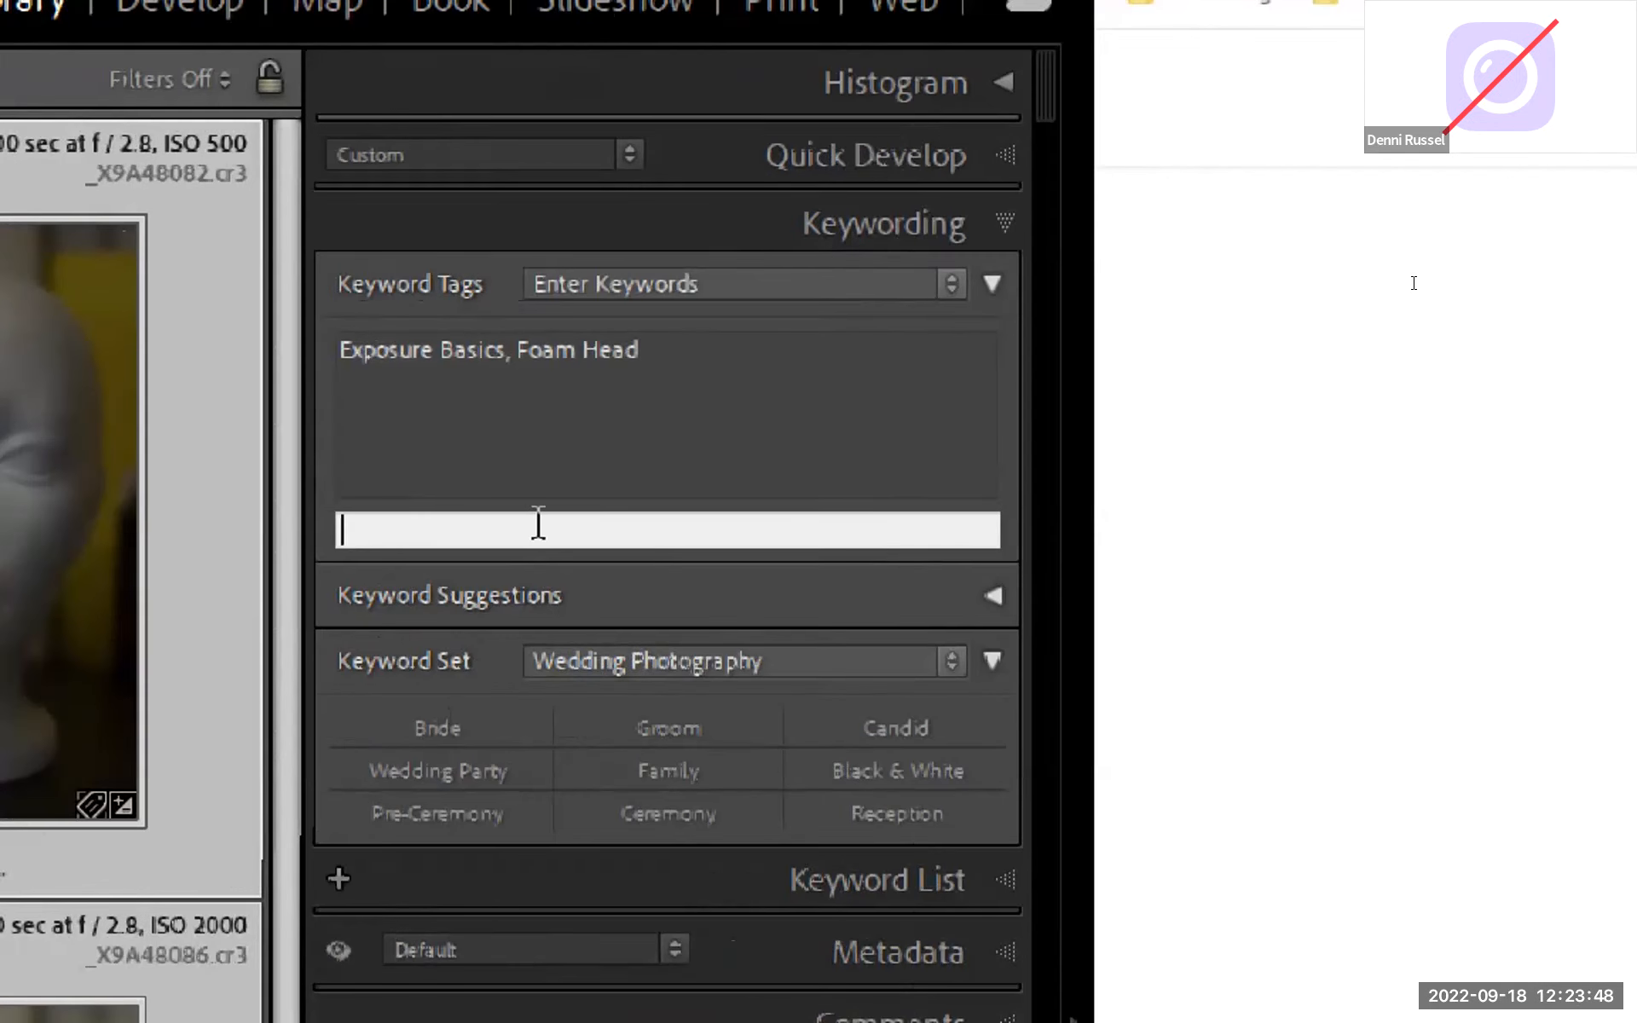
Add the keywords "Yellow", "Example" and "Assigment" to all the selected photos.
type("YE")
key("BackSpace")
type("ellow")
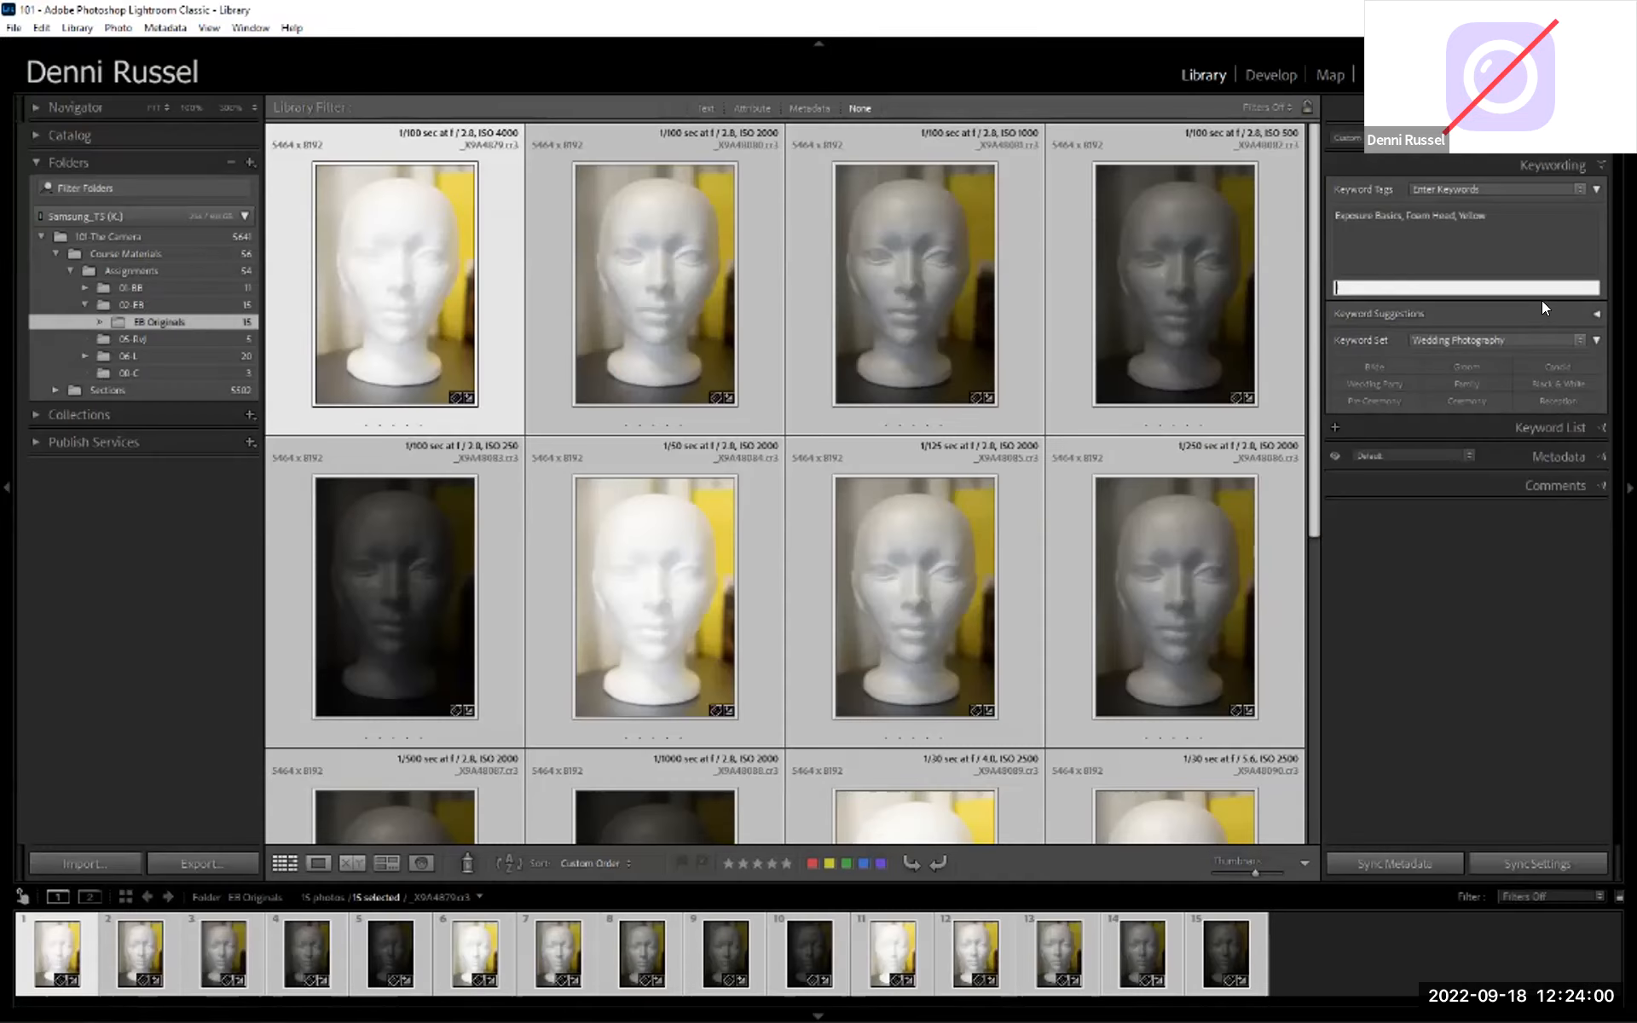
type("Exa")
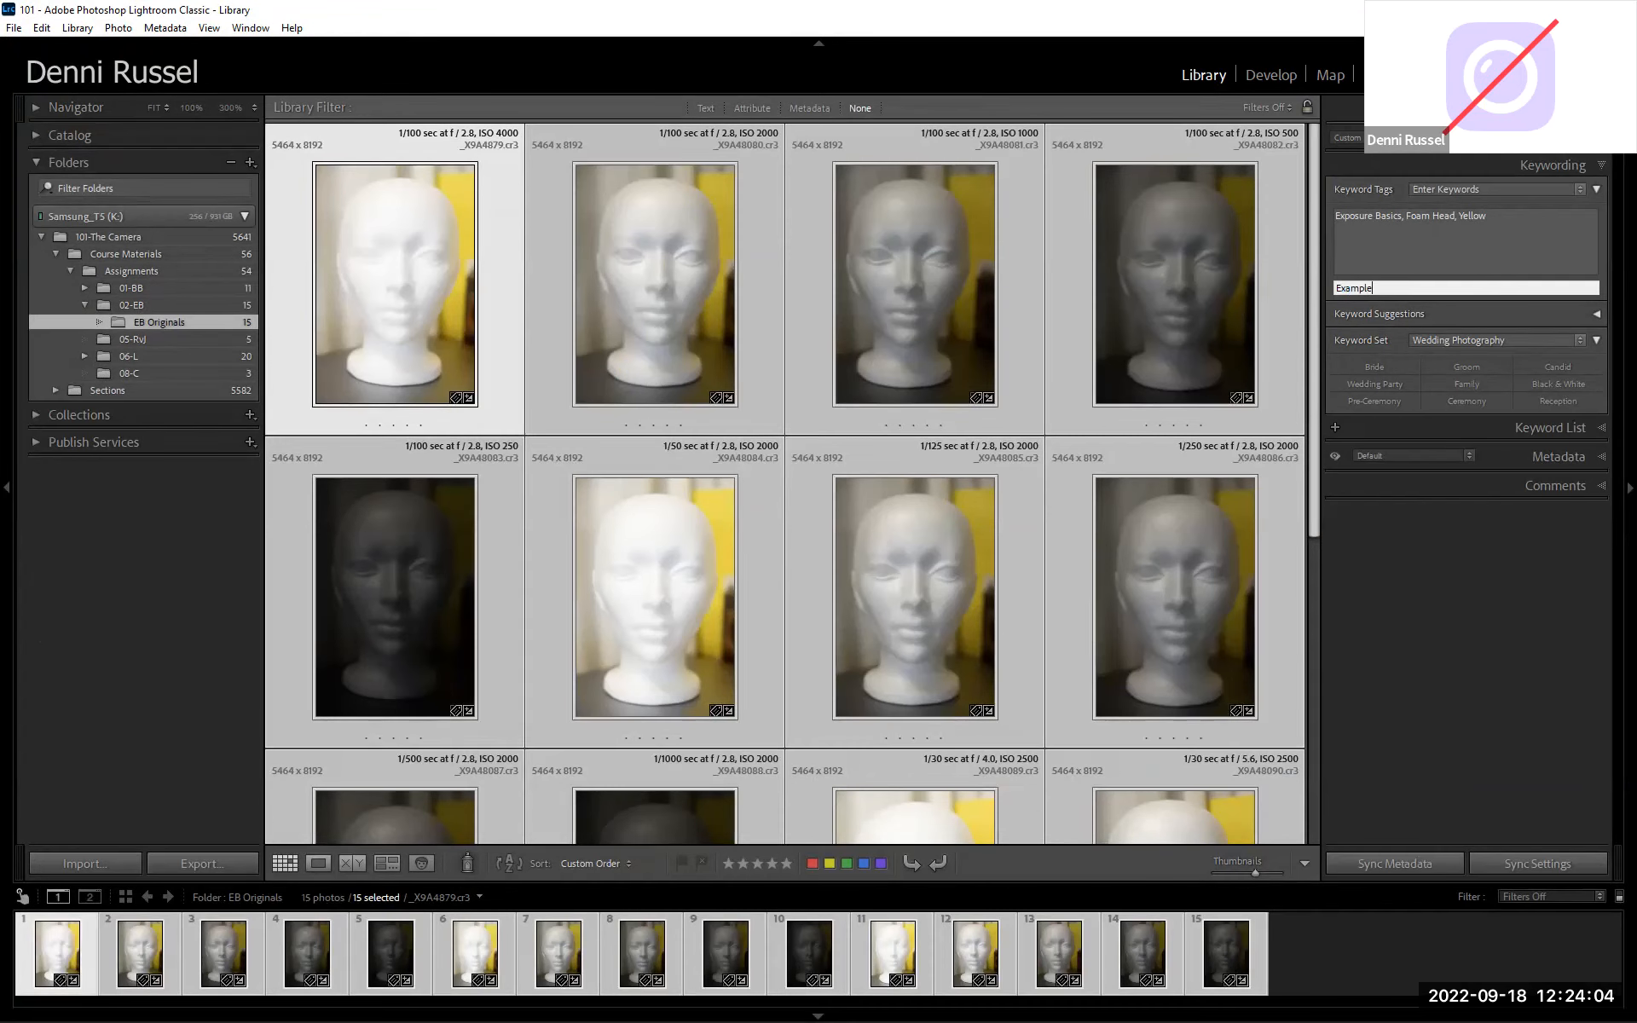
type("mple")
key("Return")
type("Assigment")
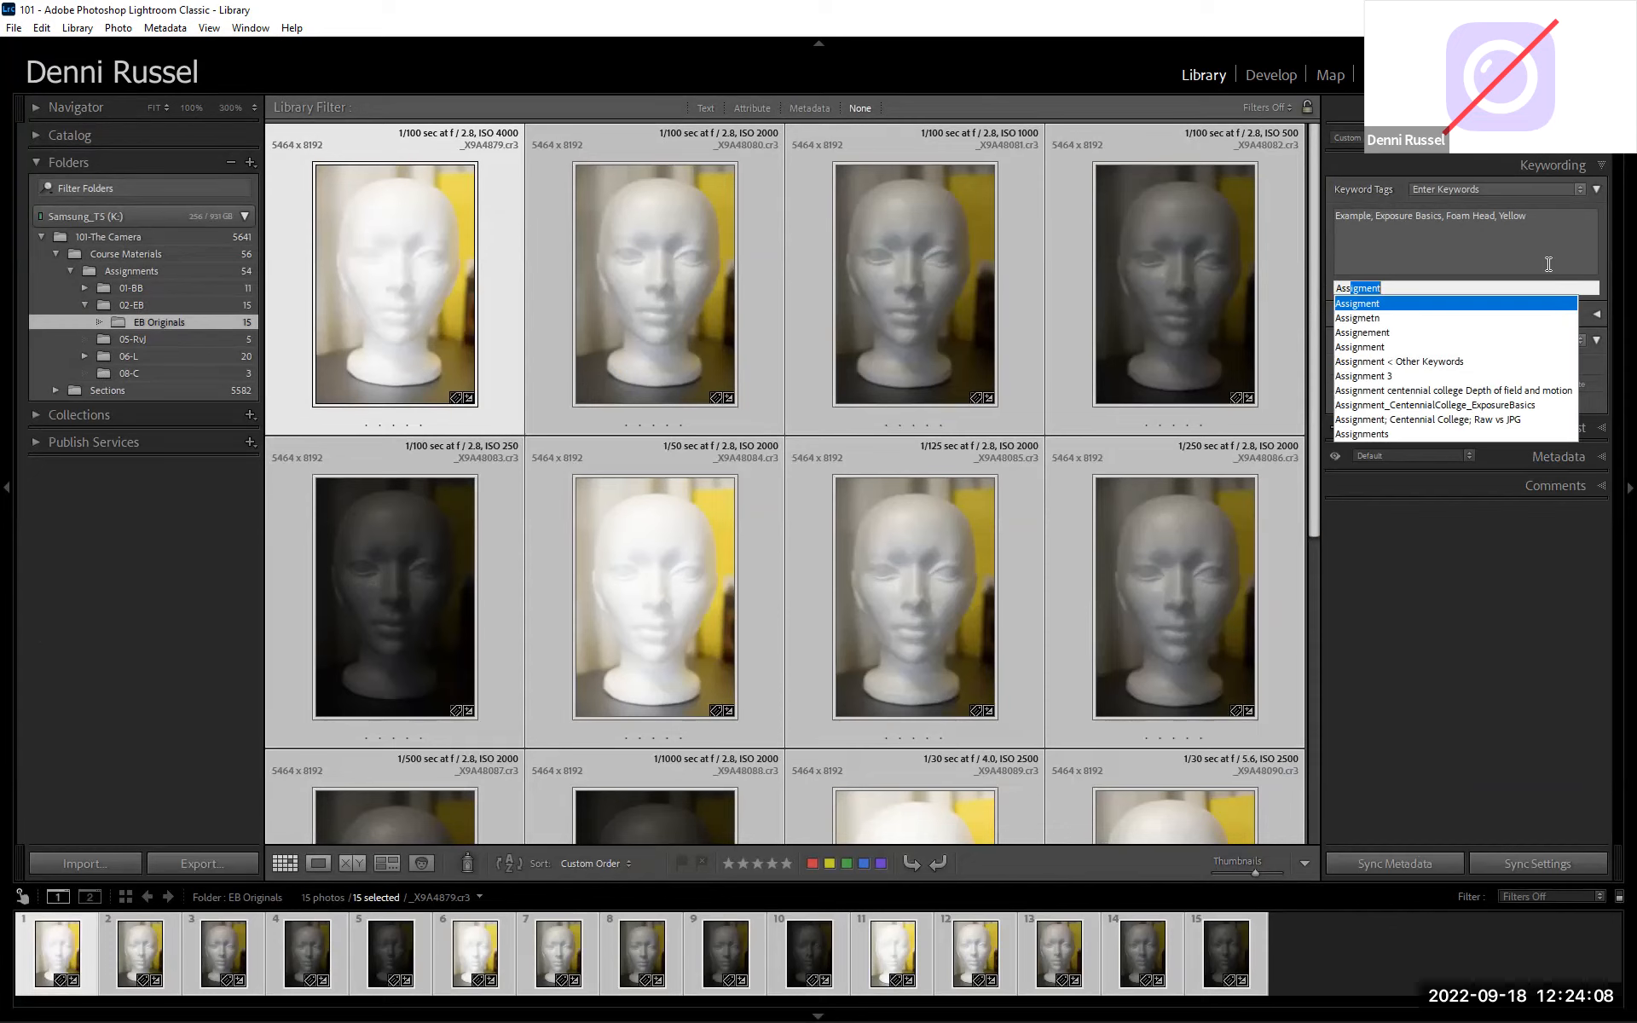
key("Return")
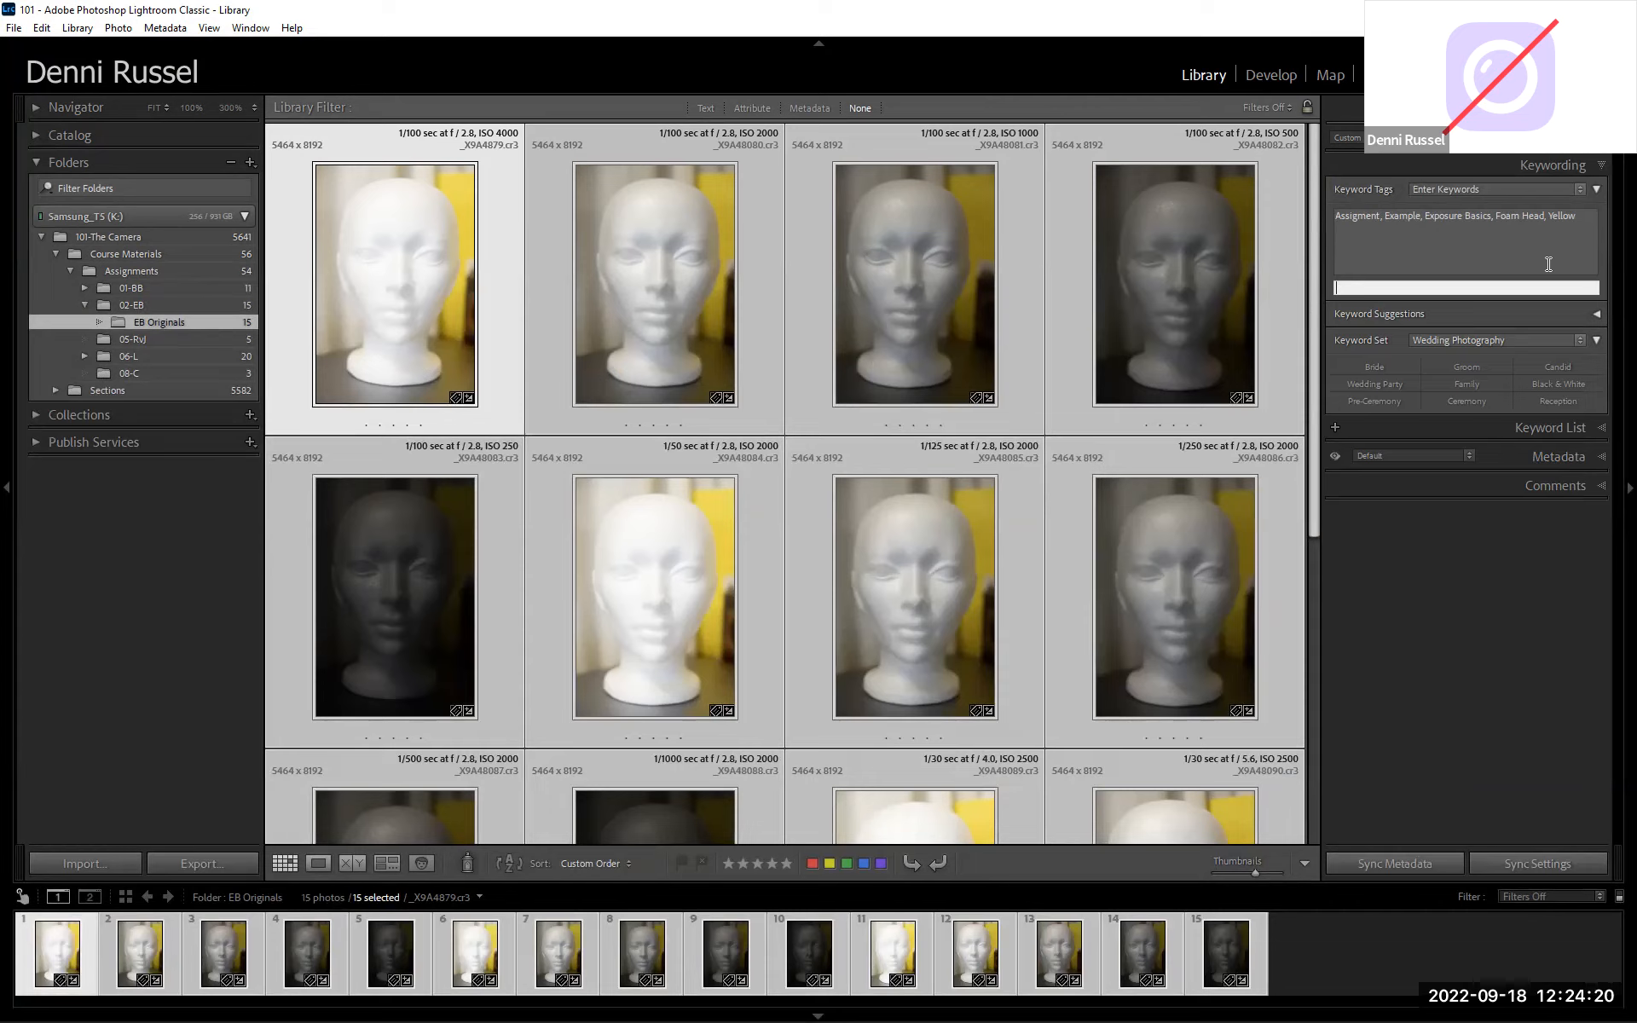
Look over the suggested keywords for the selected photos and collapse the suggestions again.
left_click(1589, 316)
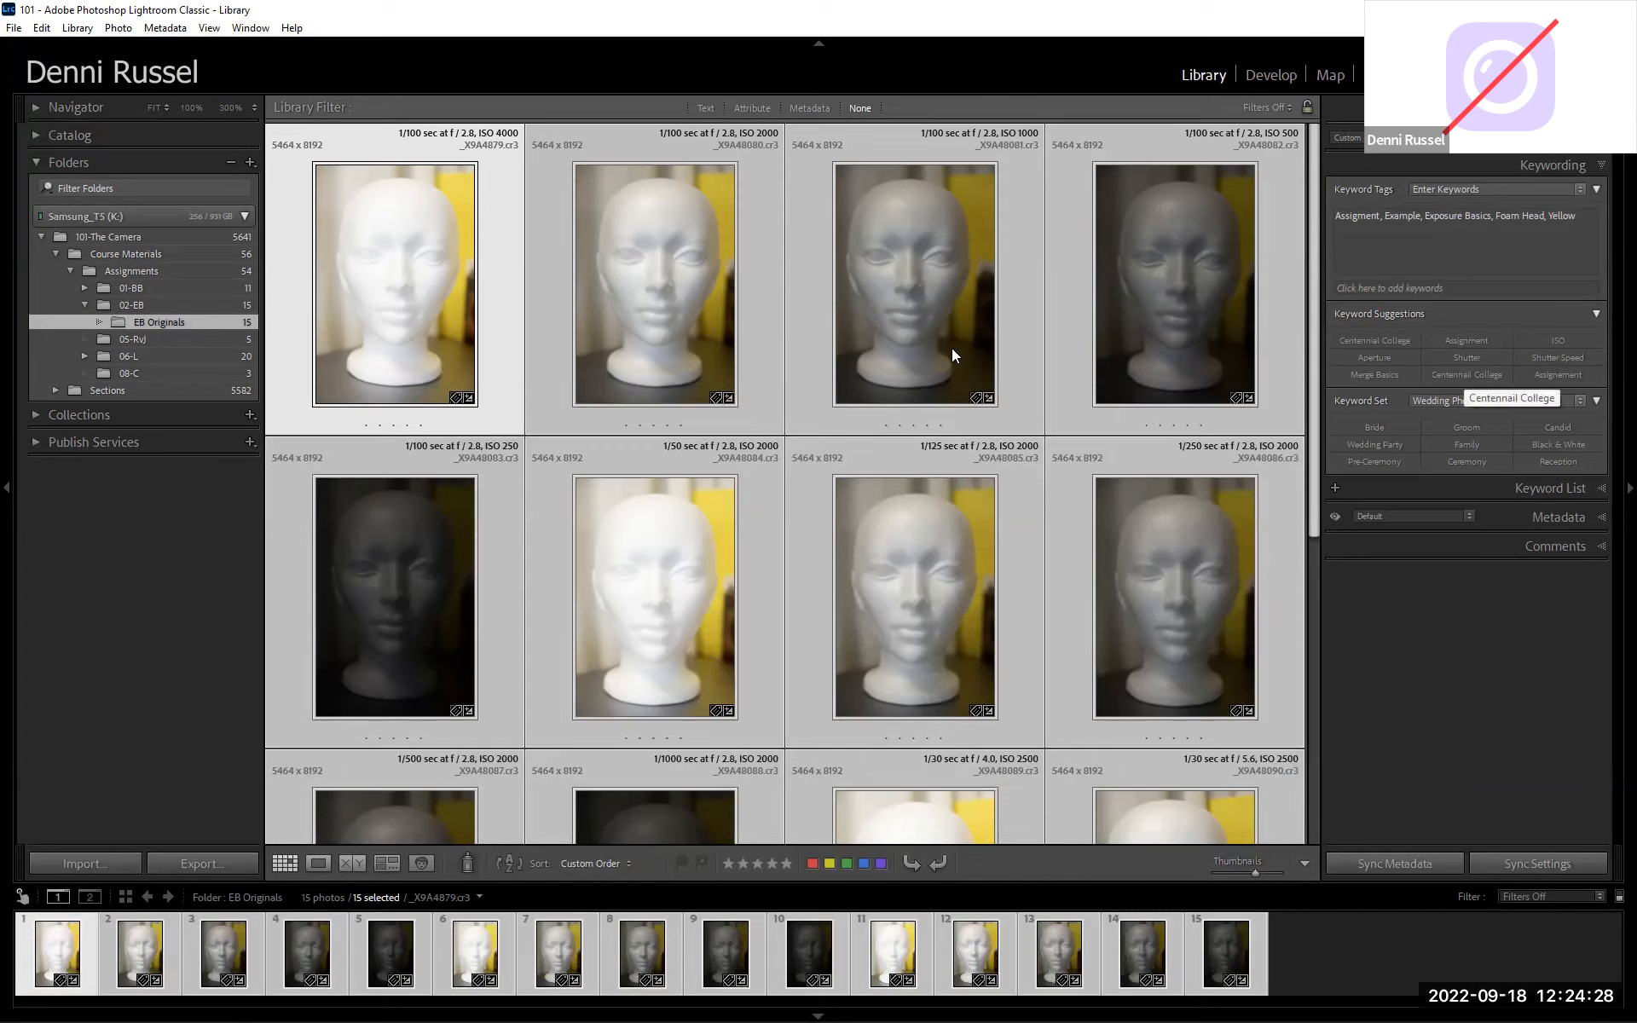
left_click(1595, 314)
key("ctrl")
key("ctrl")
key("ctrl")
key("ctrl")
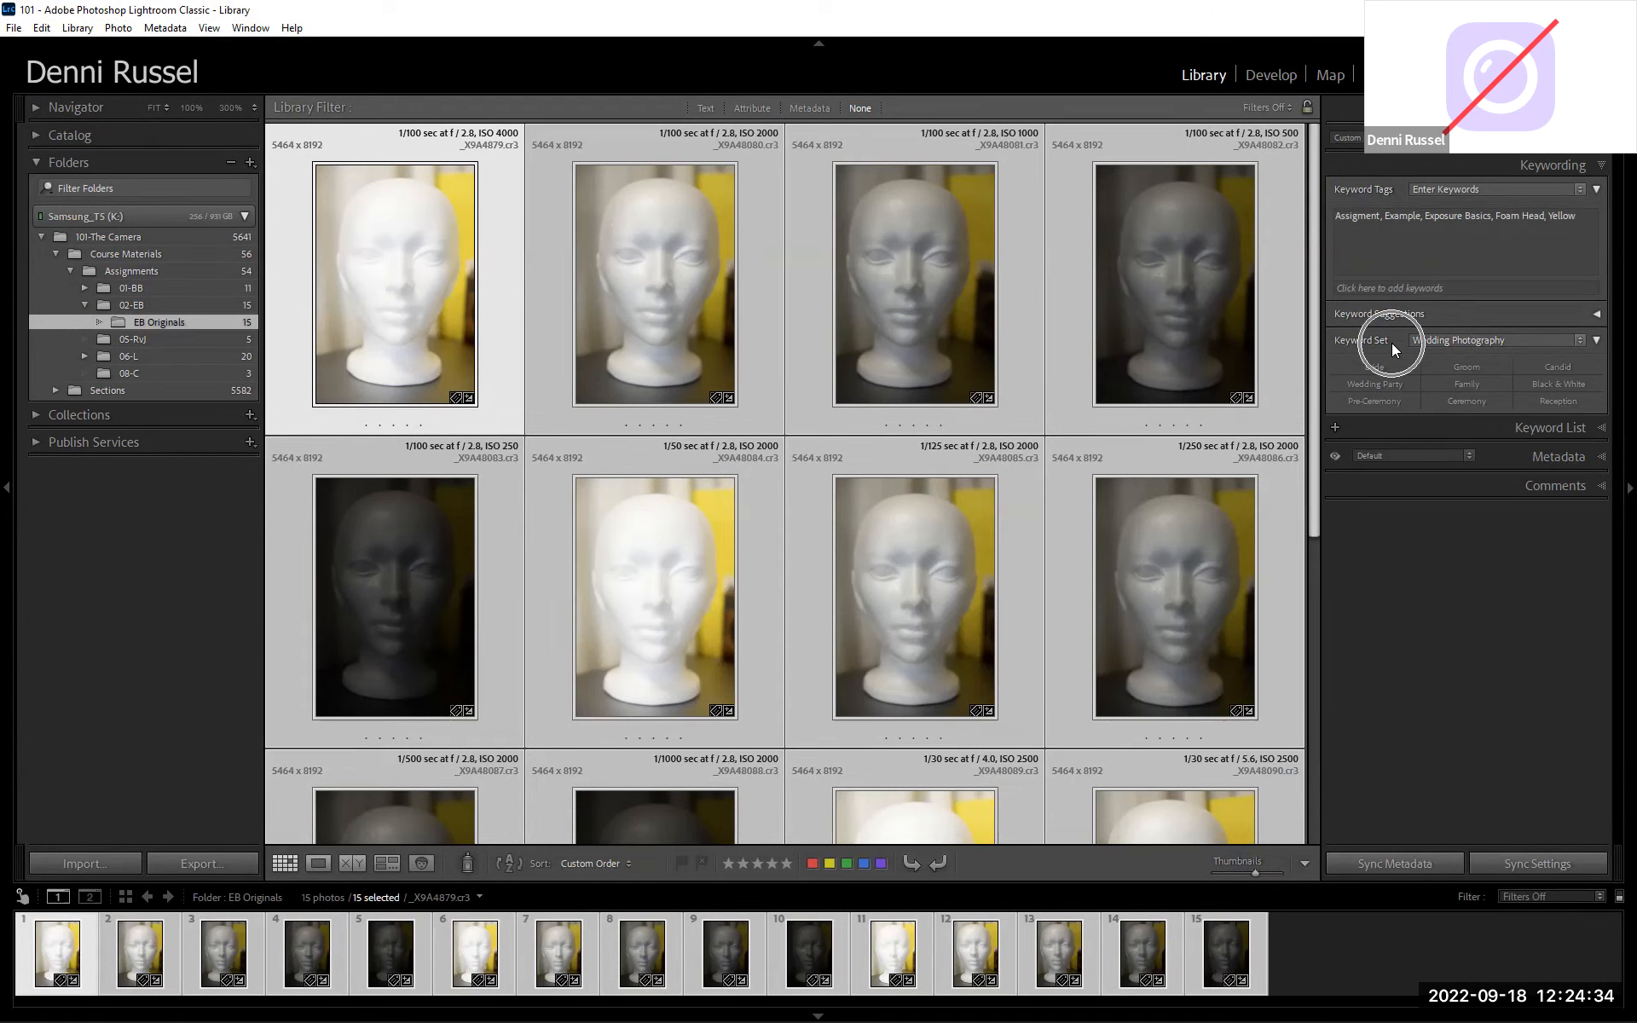
Look through the Recent Keywords, Outdoor Photography, Portrait Photography and Wedding Photography keyword sets in turn.
left_click(1575, 339)
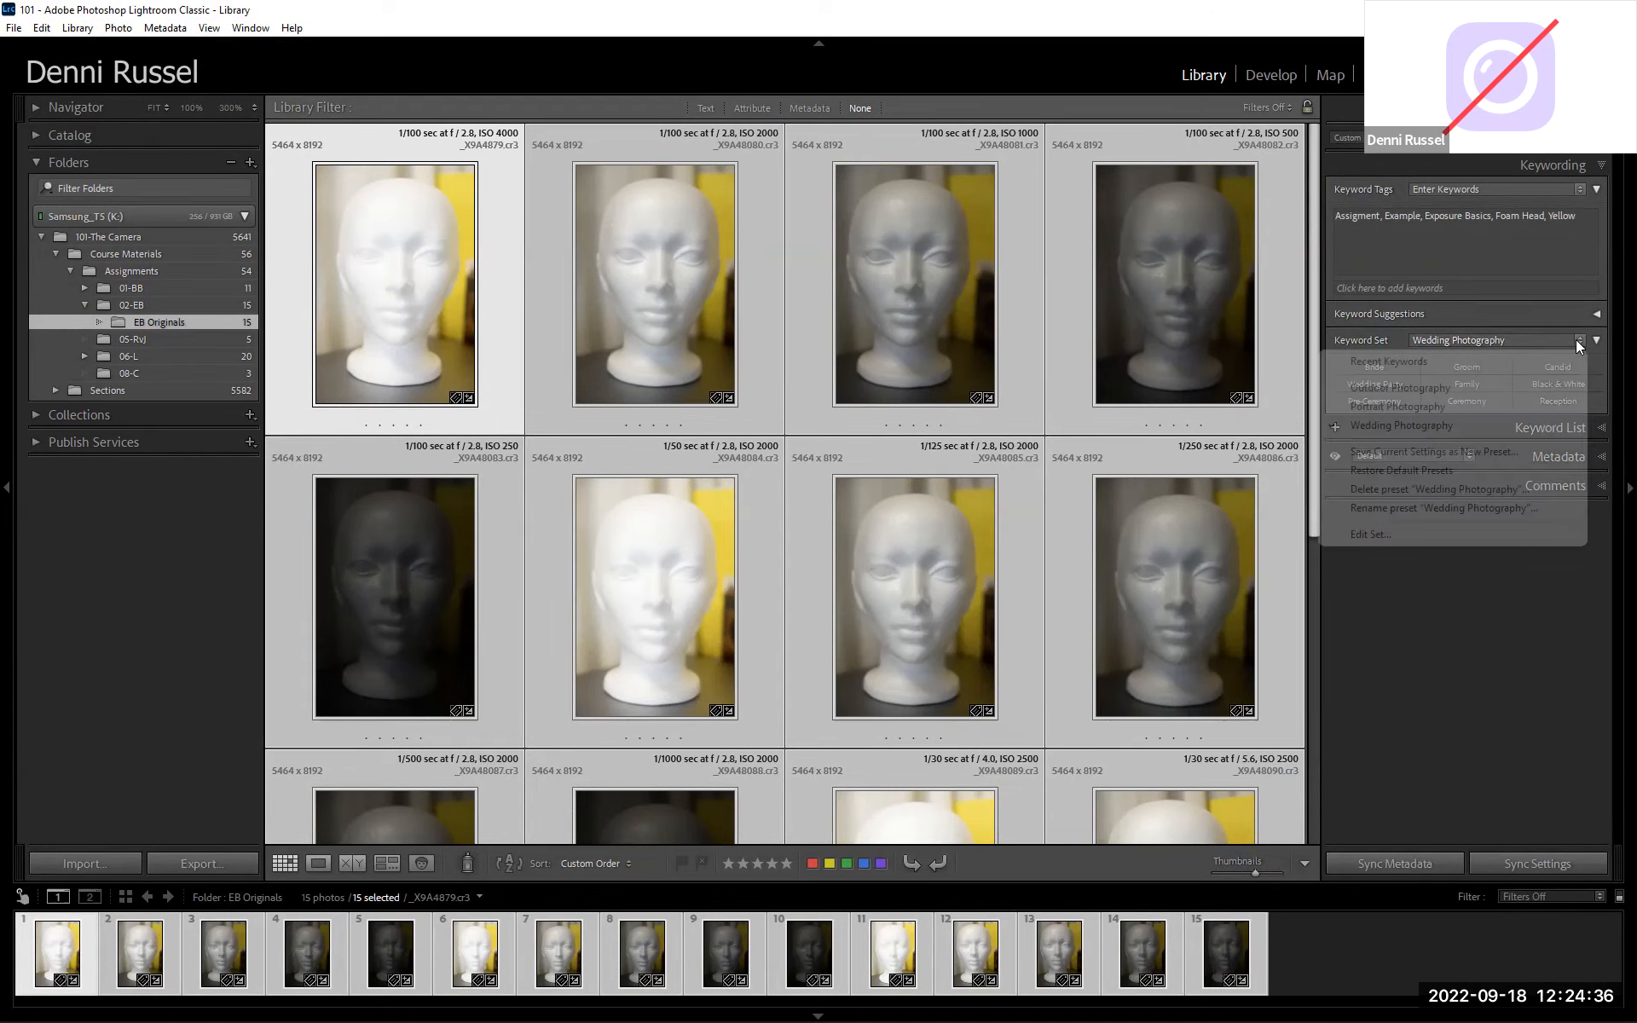
left_click(1553, 358)
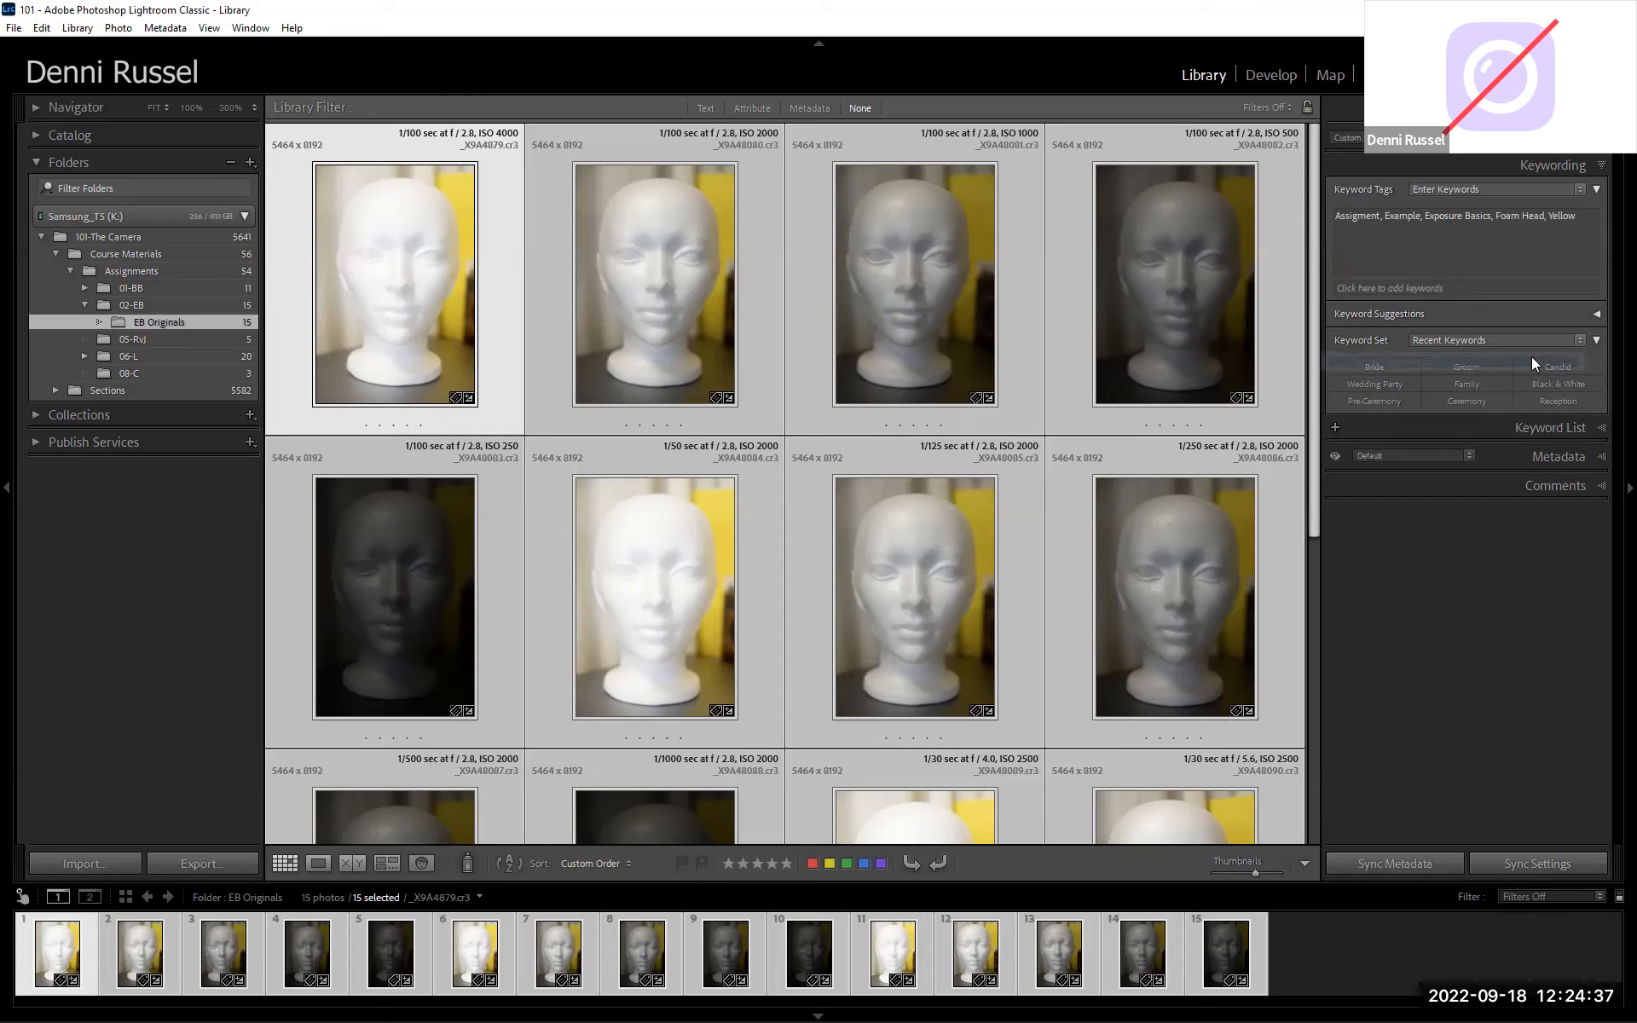
left_click(1584, 339)
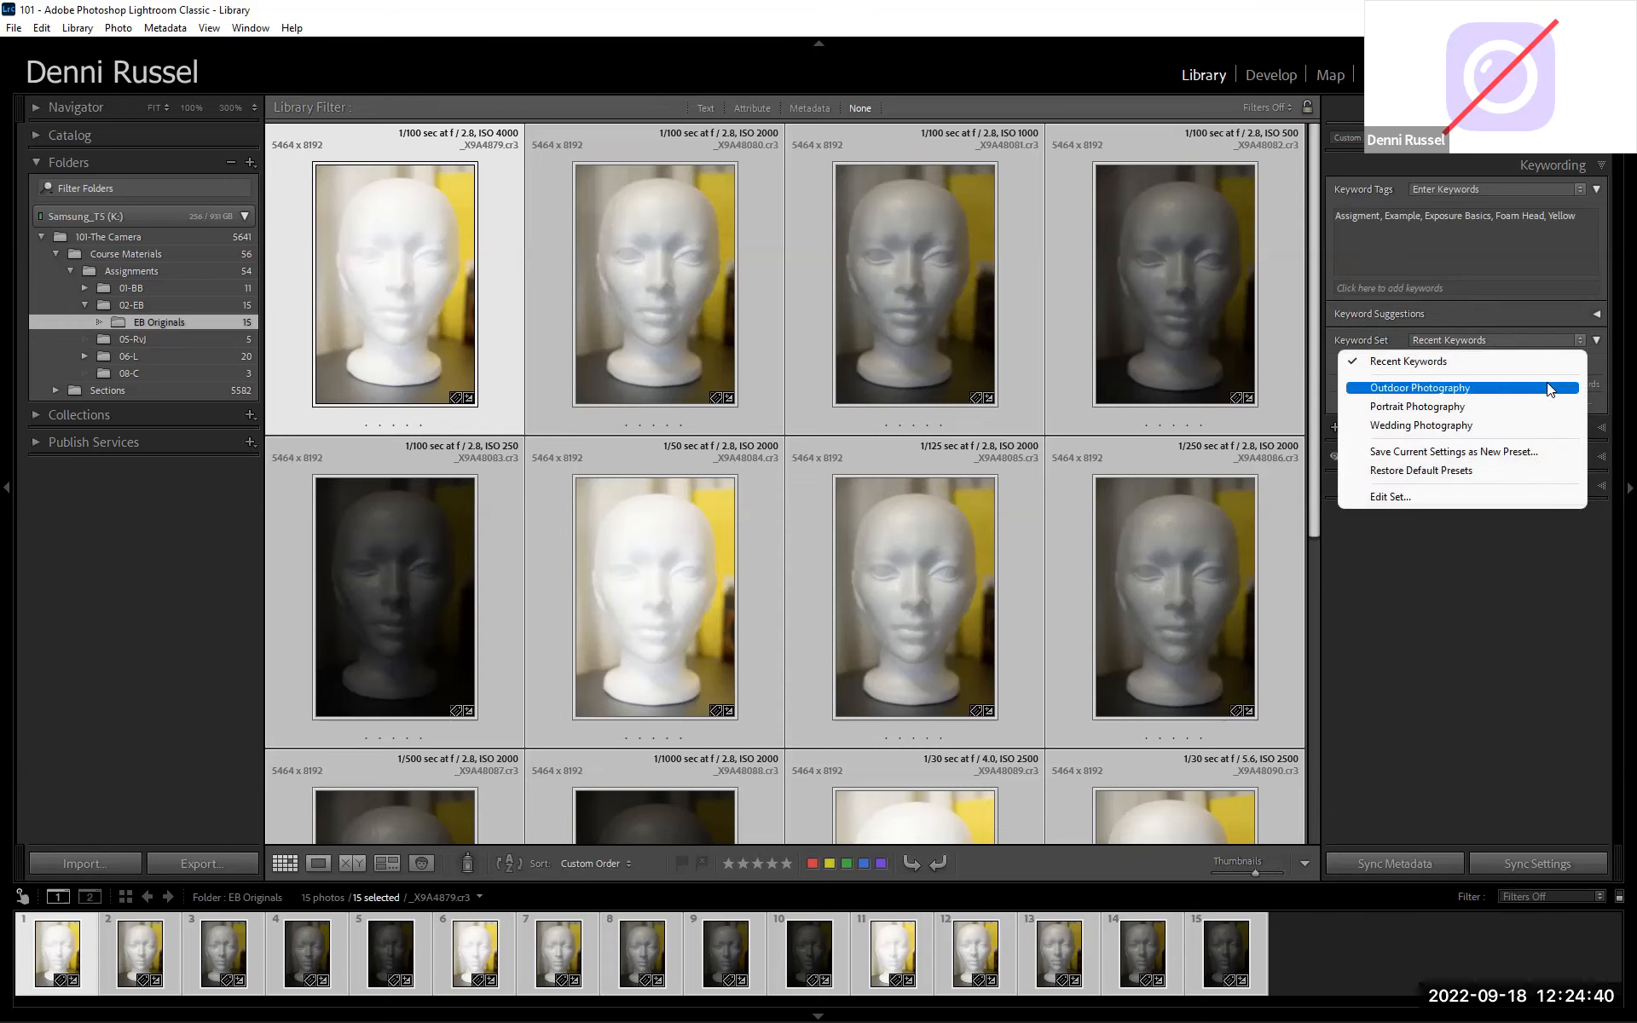
left_click(1547, 382)
left_click(1574, 339)
left_click(1533, 407)
left_click(1569, 346)
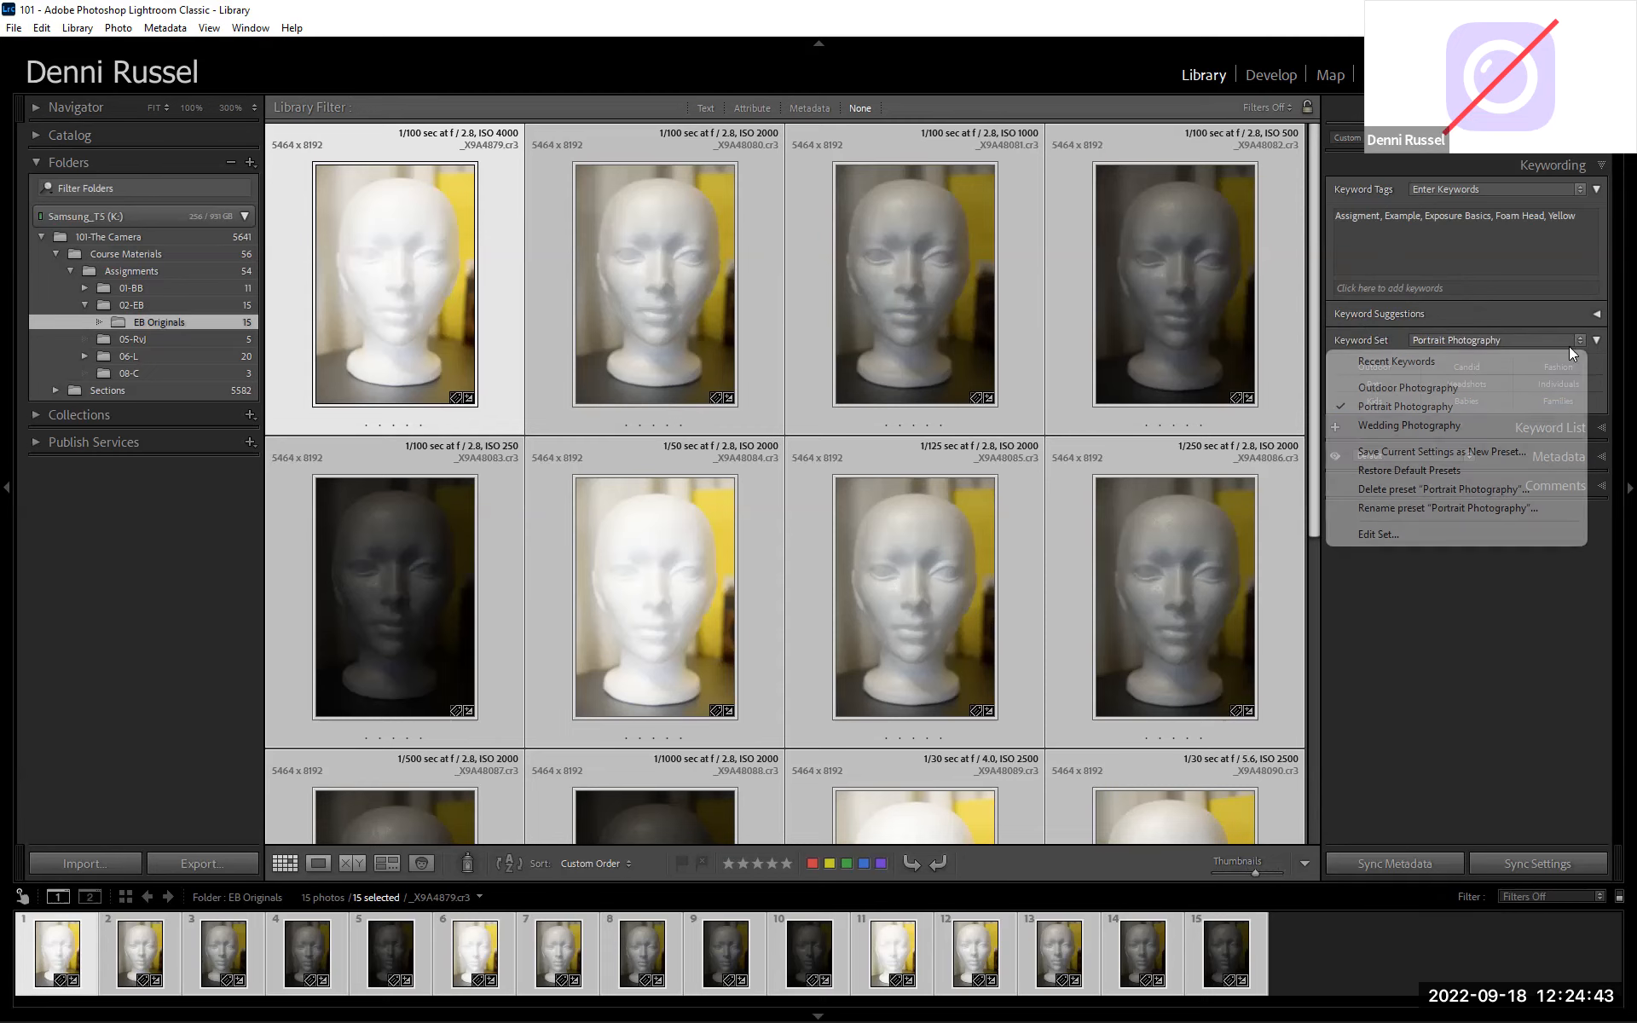
left_click(1534, 418)
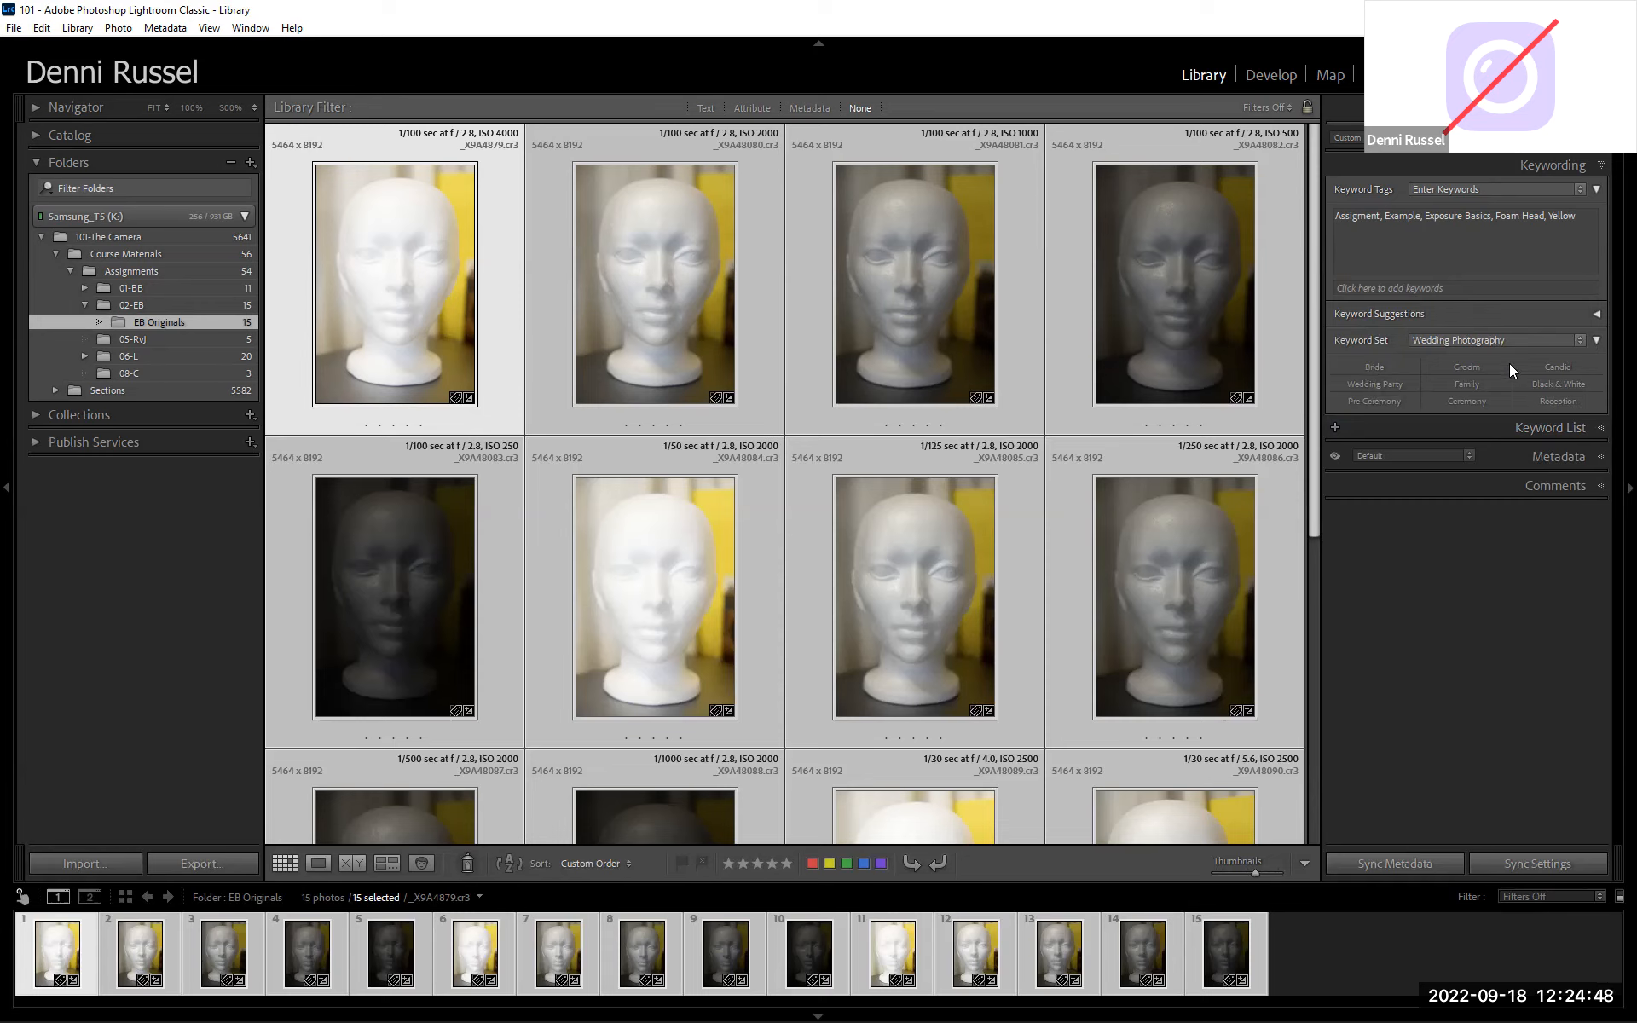
Switch the keyword set to Portrait Photography and on to Outdoor Photography, and open the Outdoor Photography set for editing.
left_click(1531, 339)
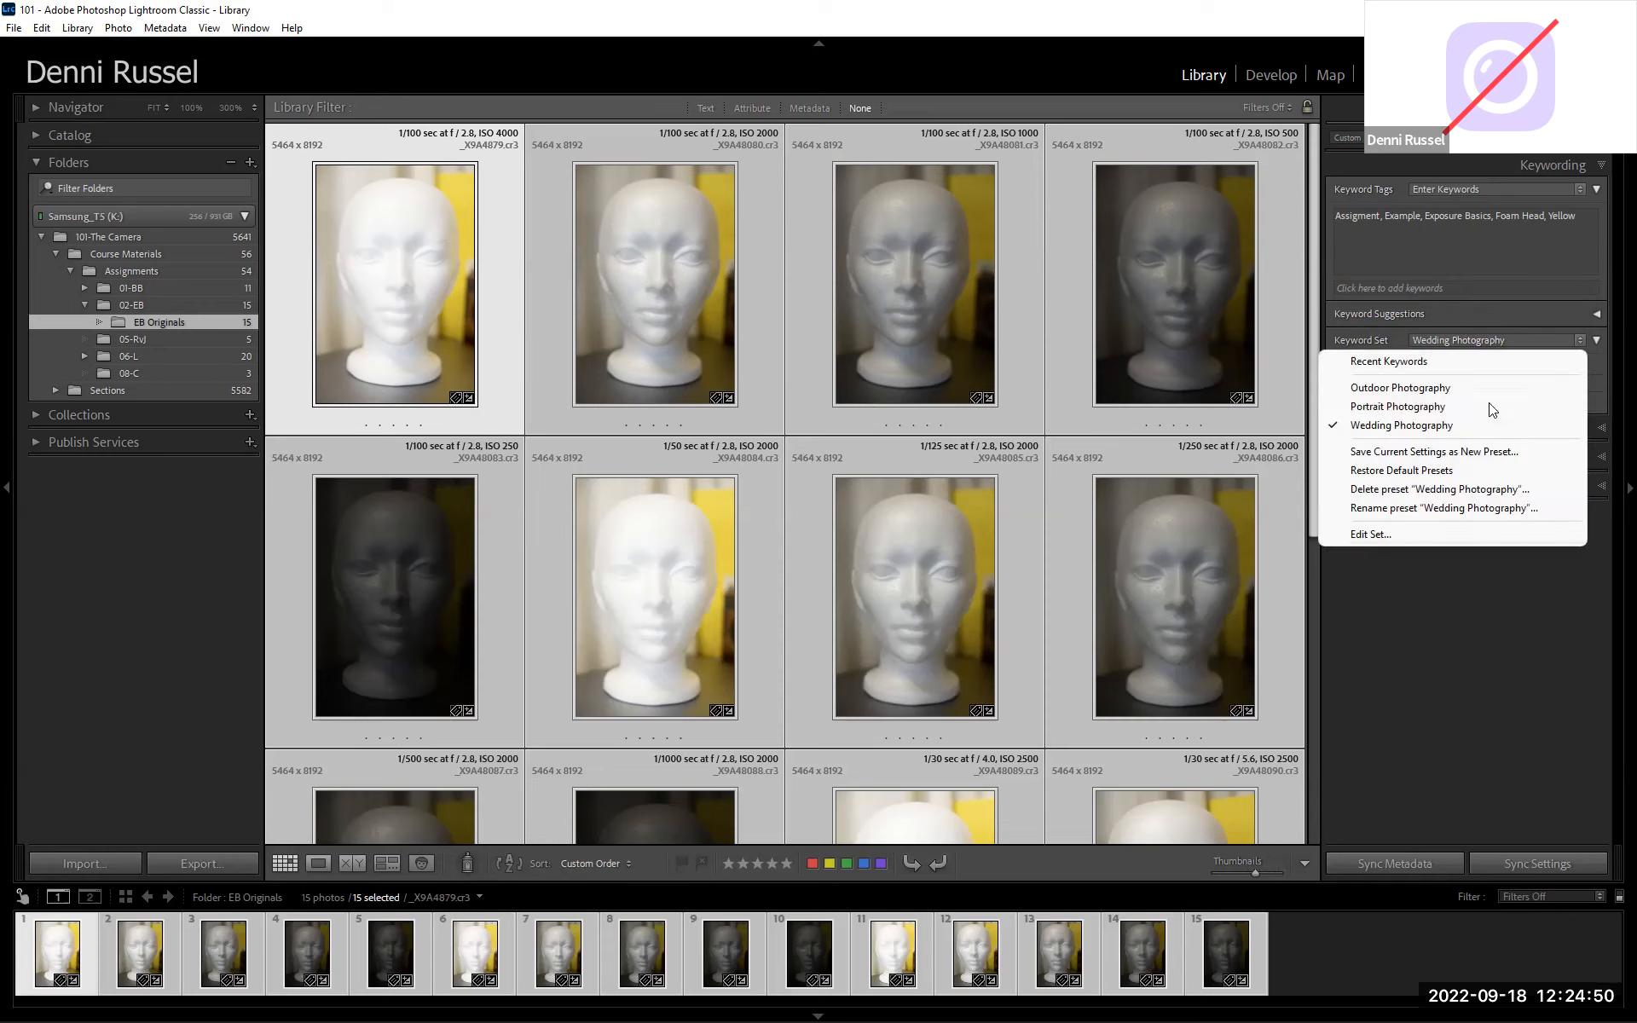
left_click(1491, 404)
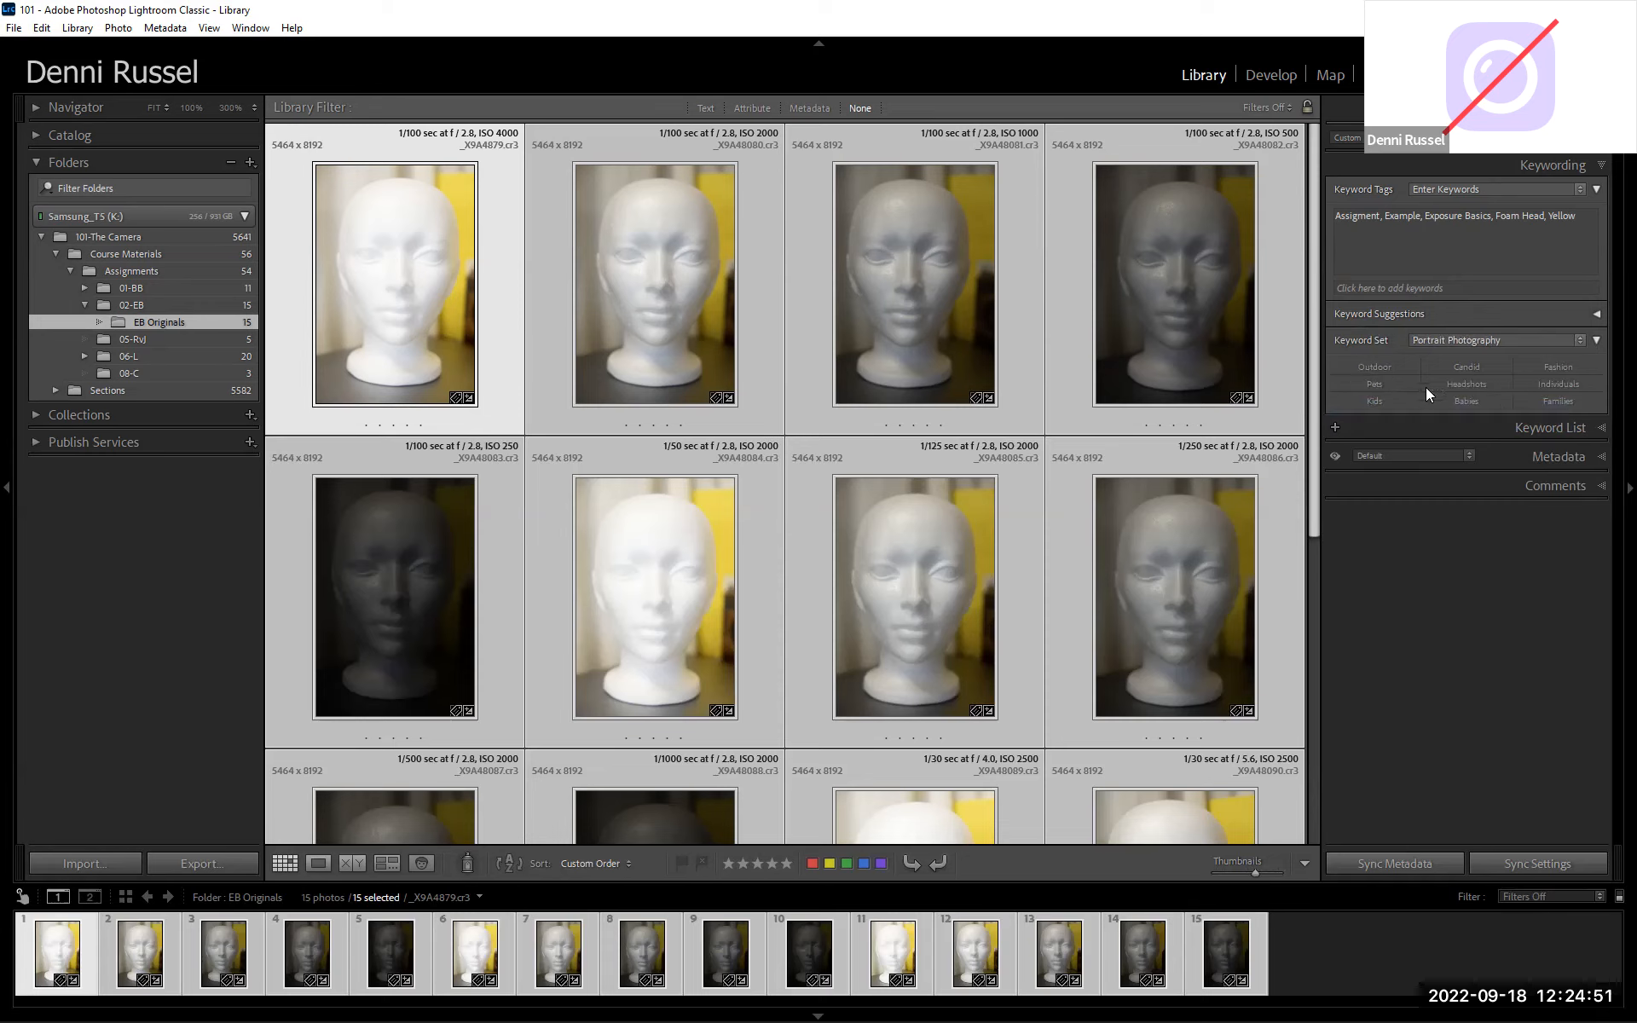
left_click(1549, 341)
left_click(1532, 384)
left_click(1576, 339)
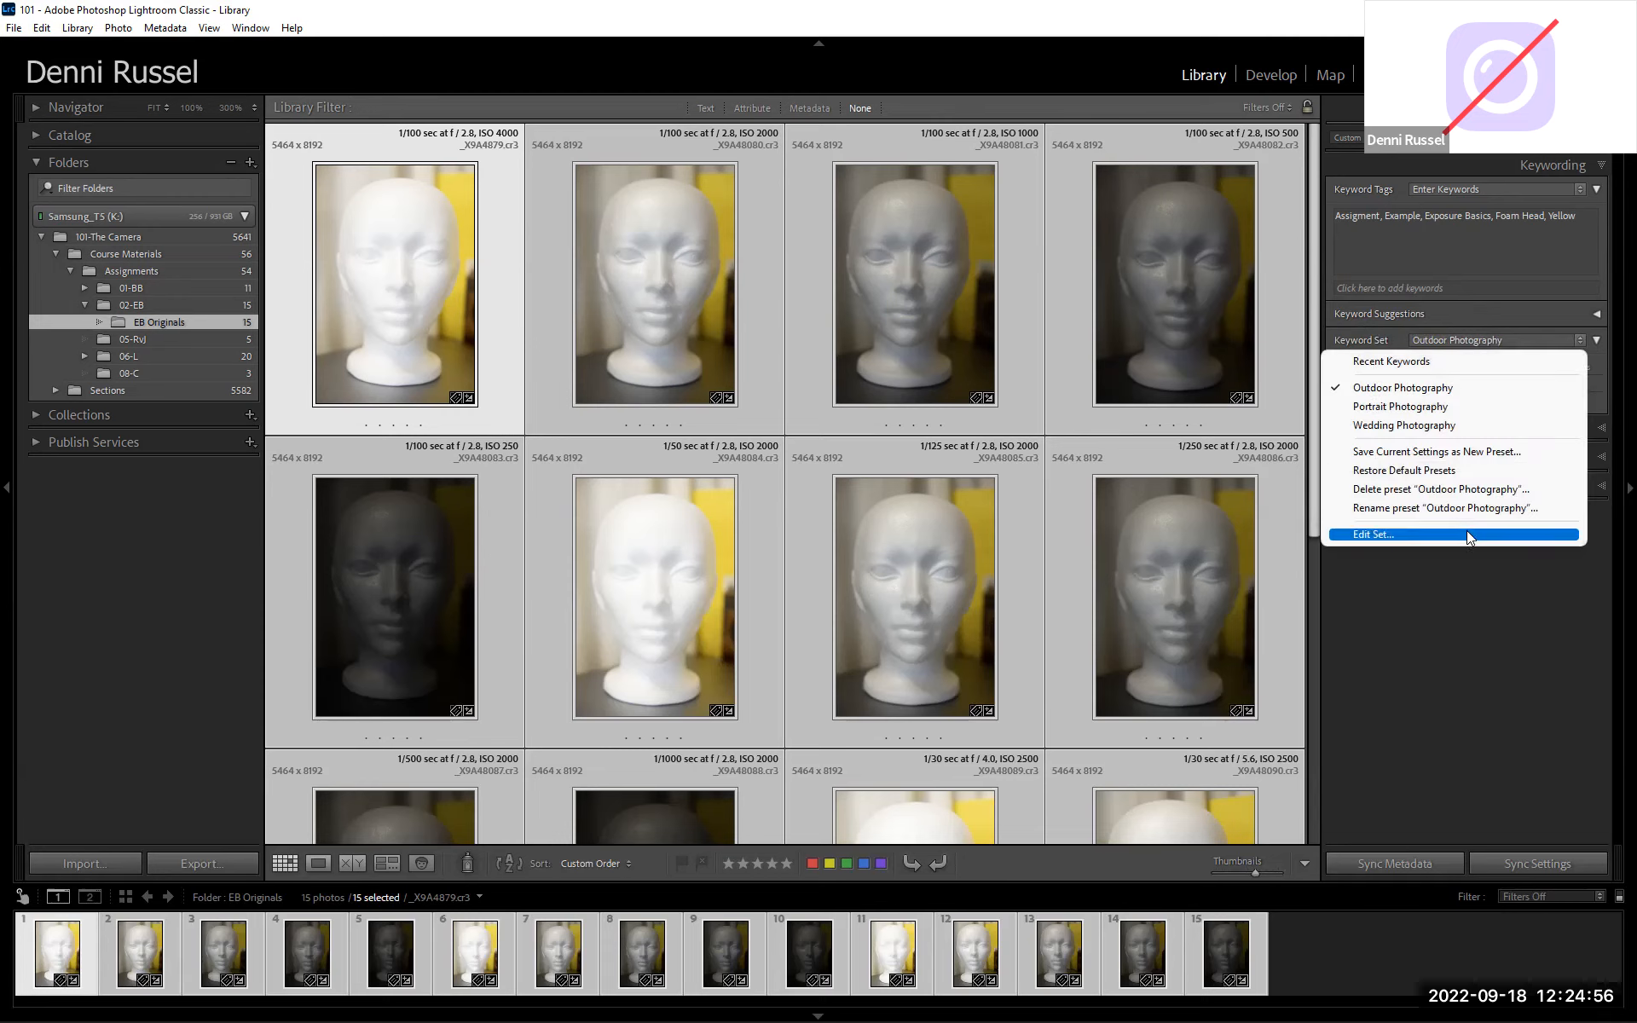
left_click(1466, 535)
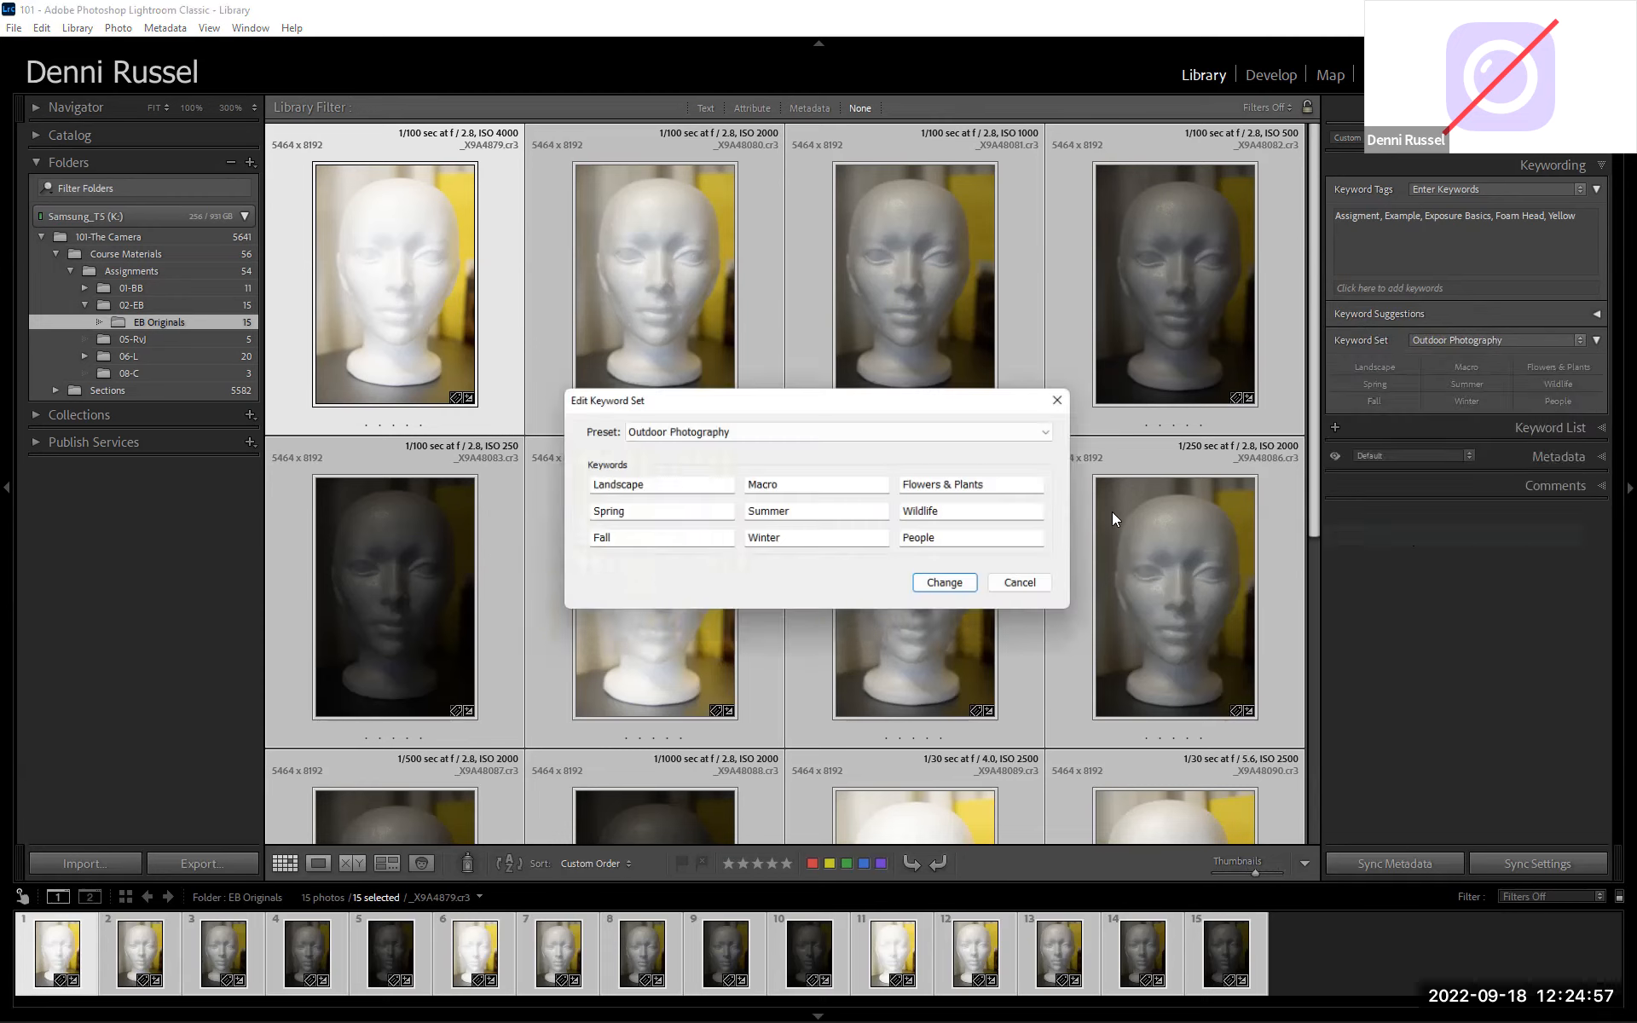
left_click(810, 430)
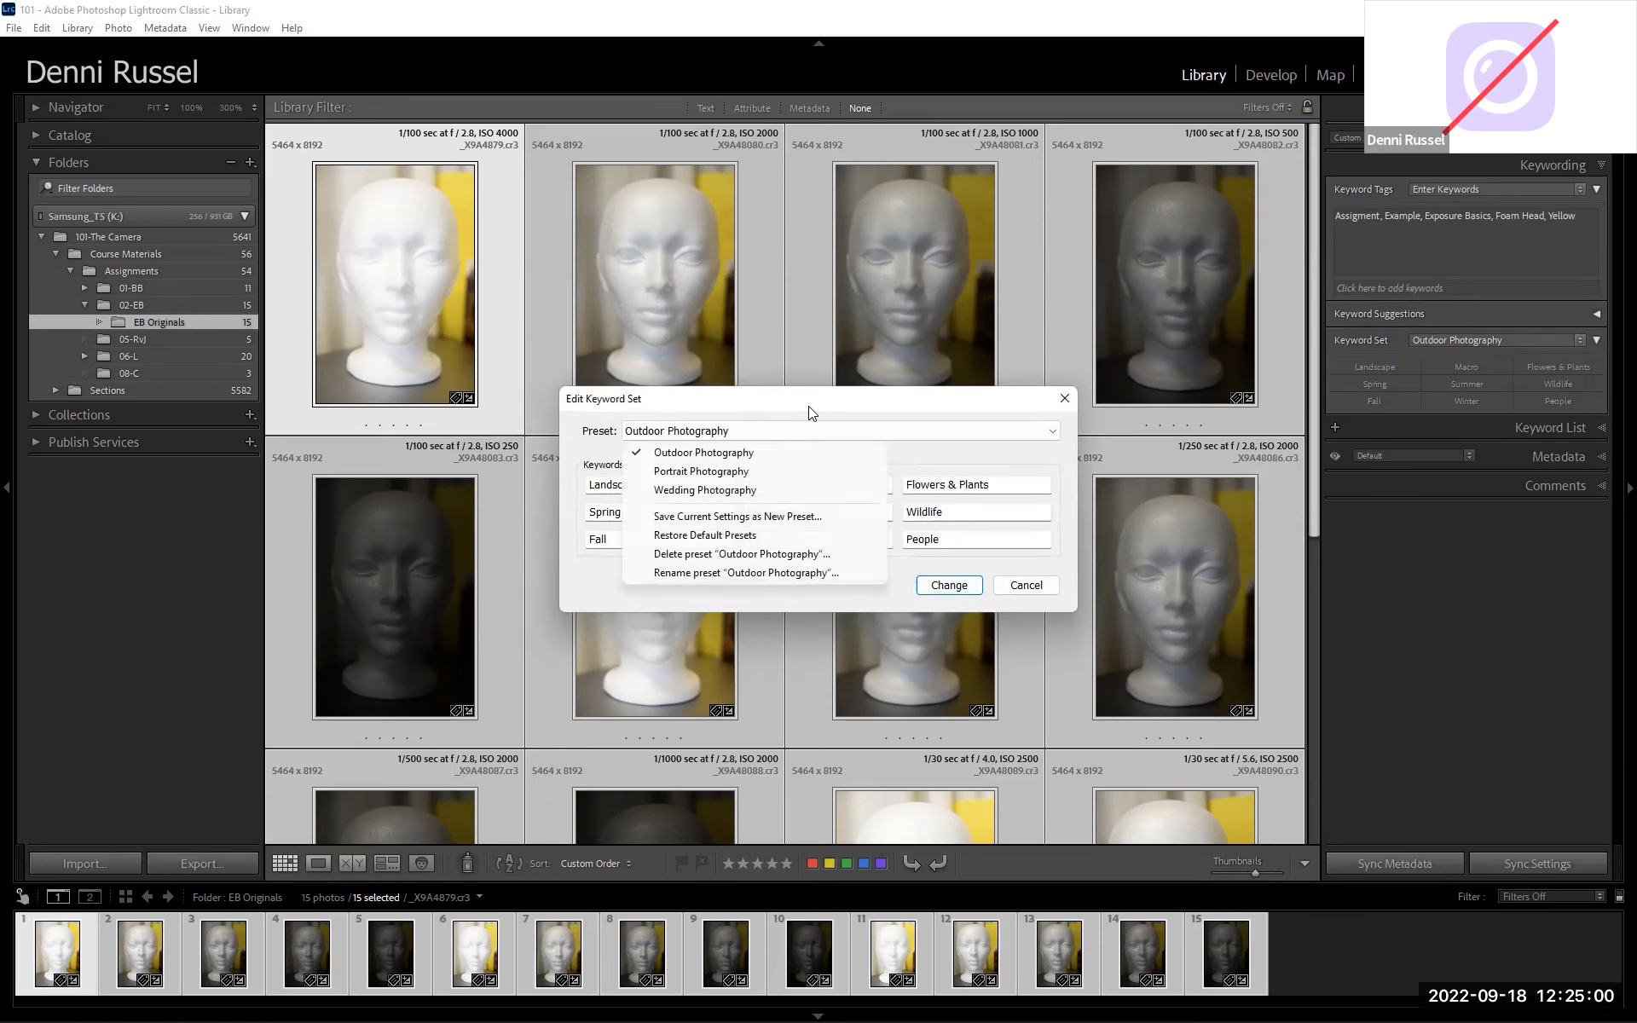
left_click(810, 413)
Replace the keywords Landscape, Macro and Flowers & Plants in the set with Assigment, Centennail College and The Camera 101.
key("Tab")
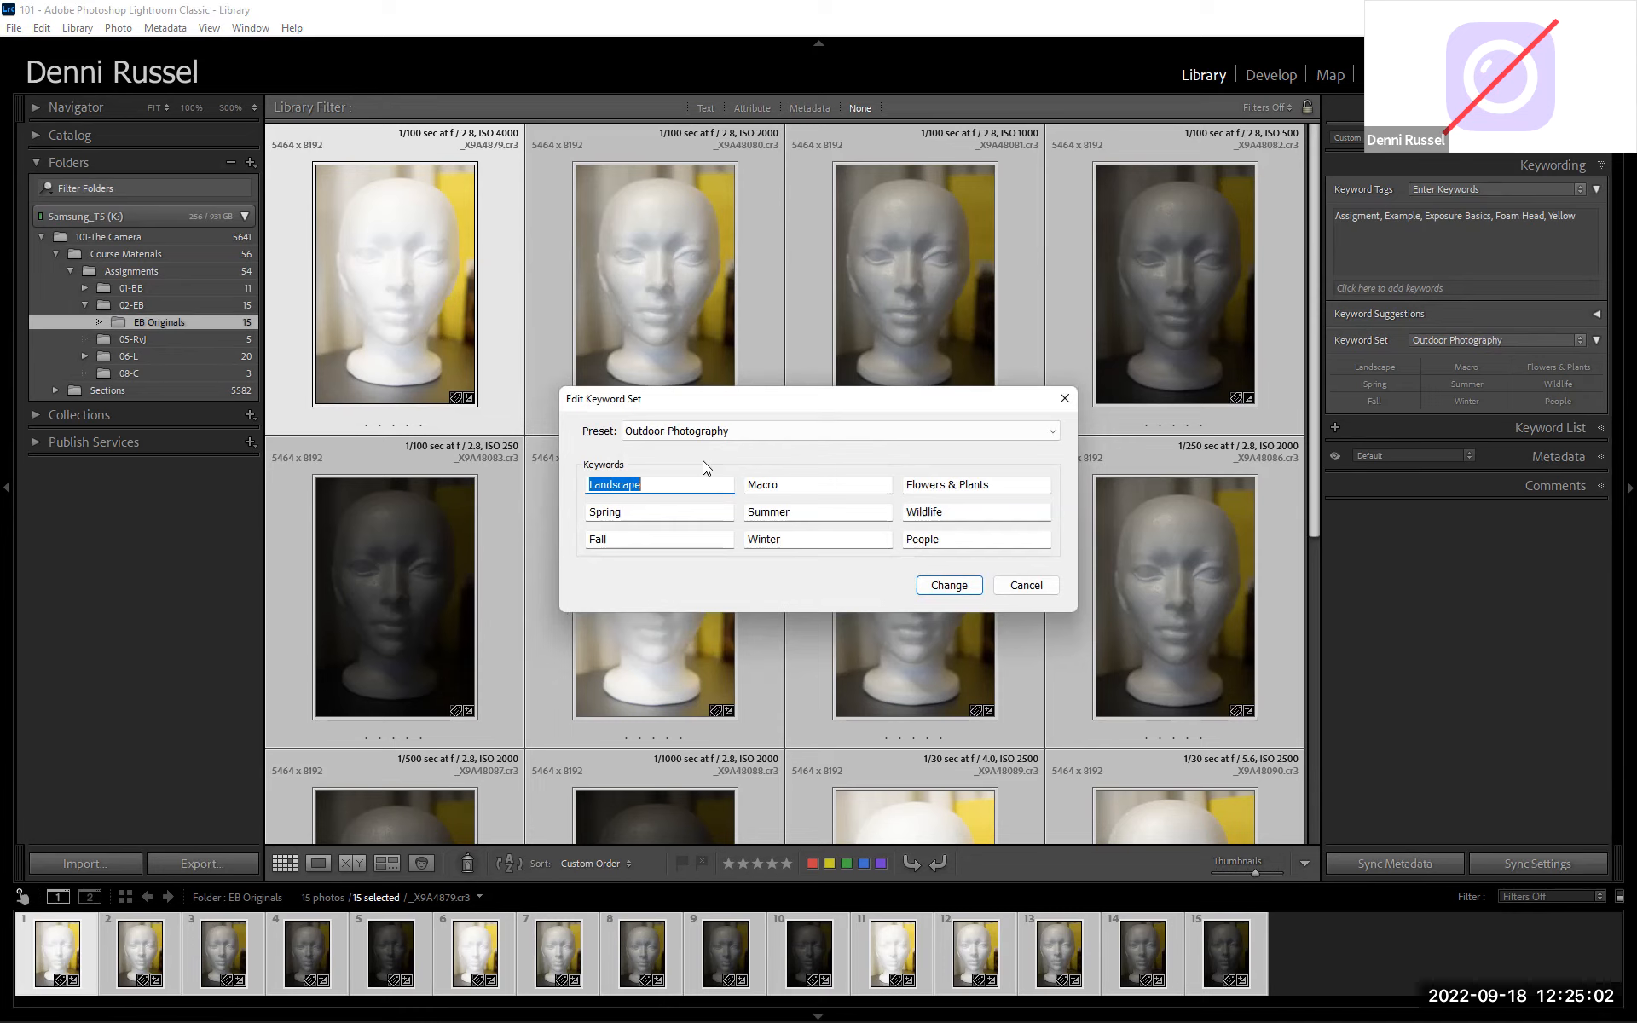
type("Assigment")
key("Tab")
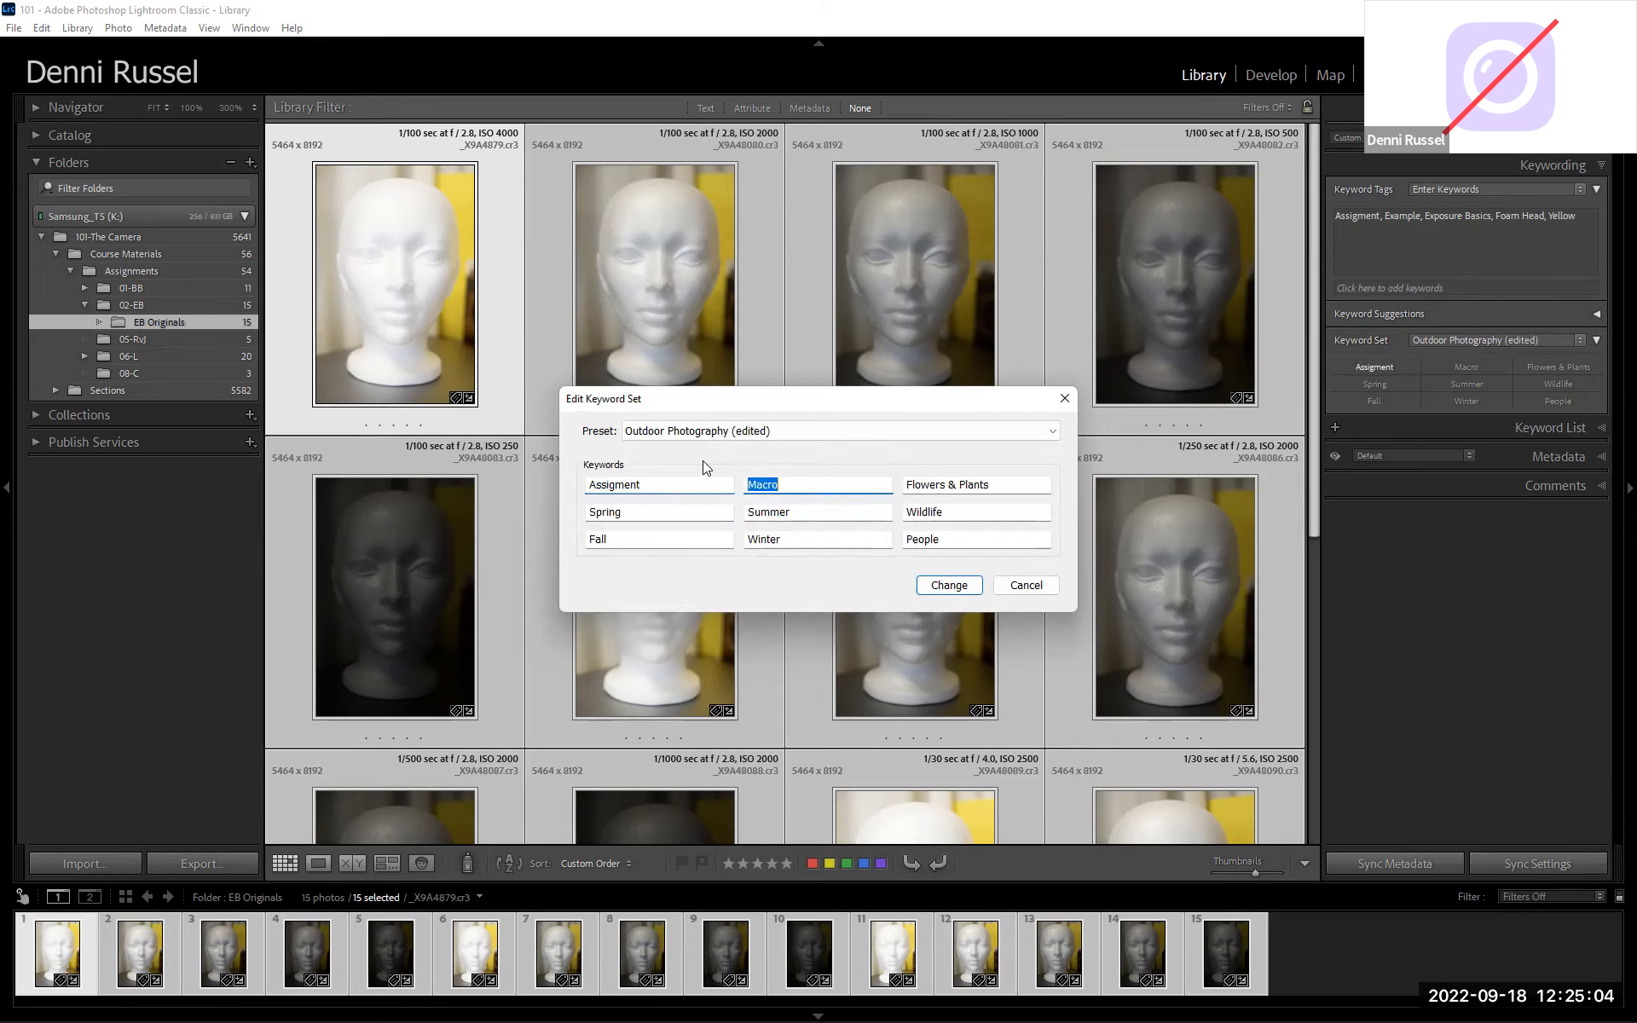
type("Ce")
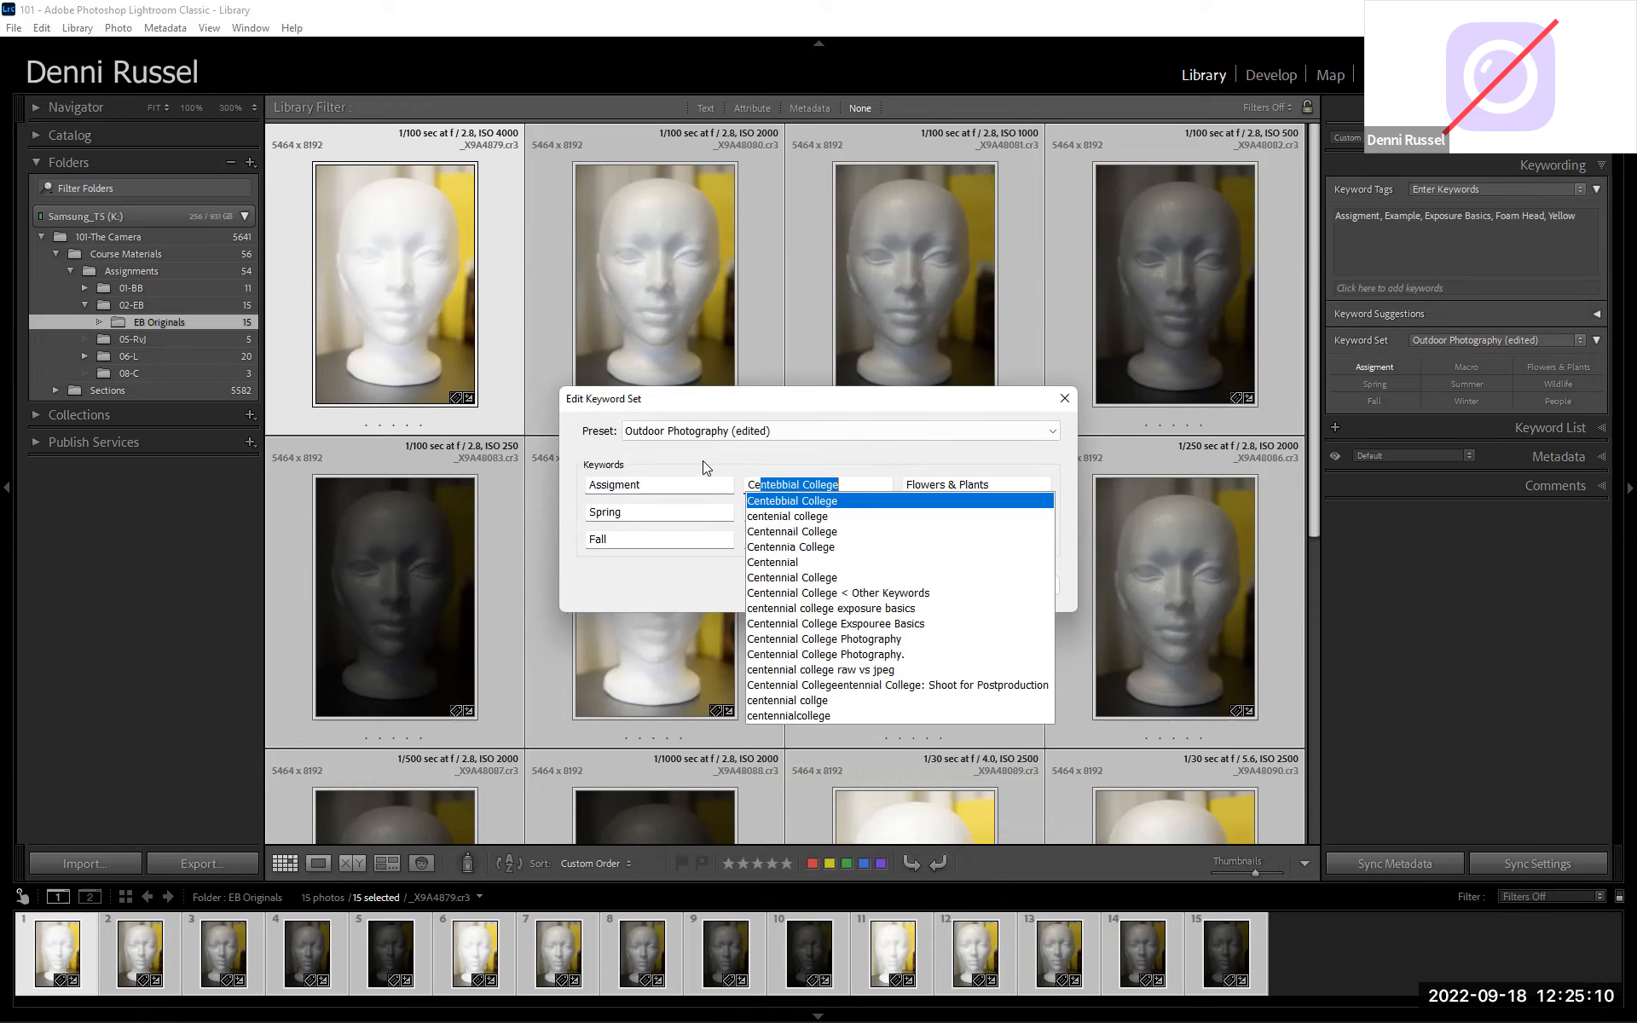
key("Down")
key("Down")
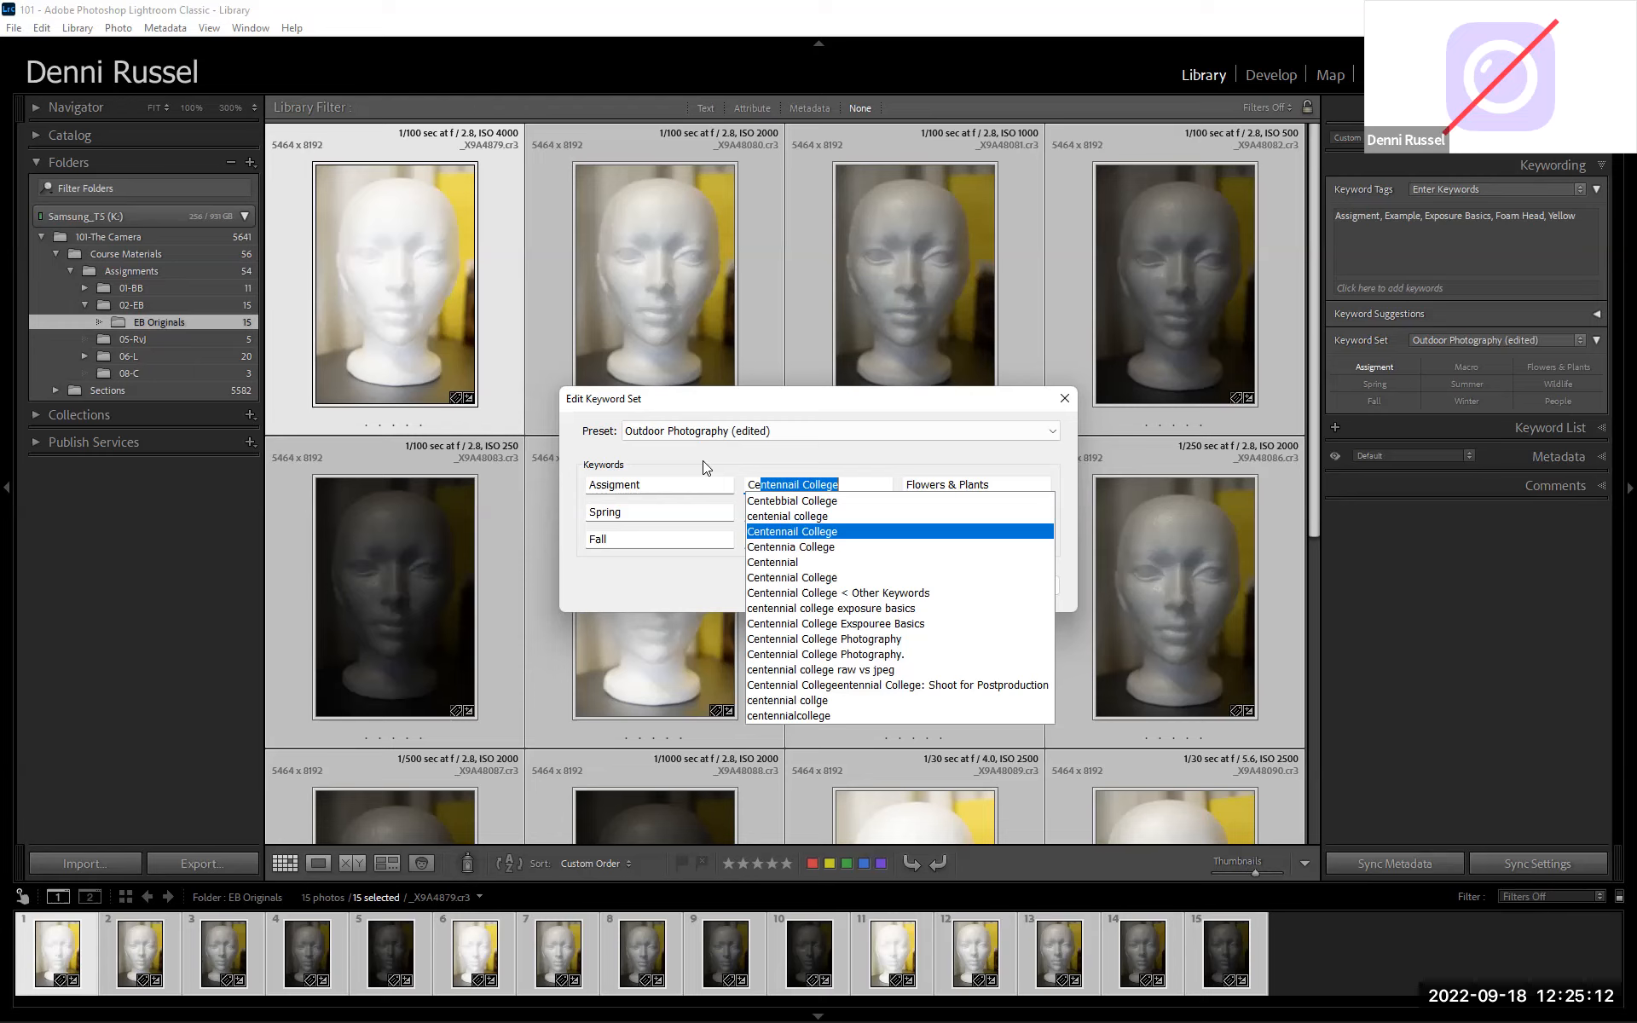
key("Tab")
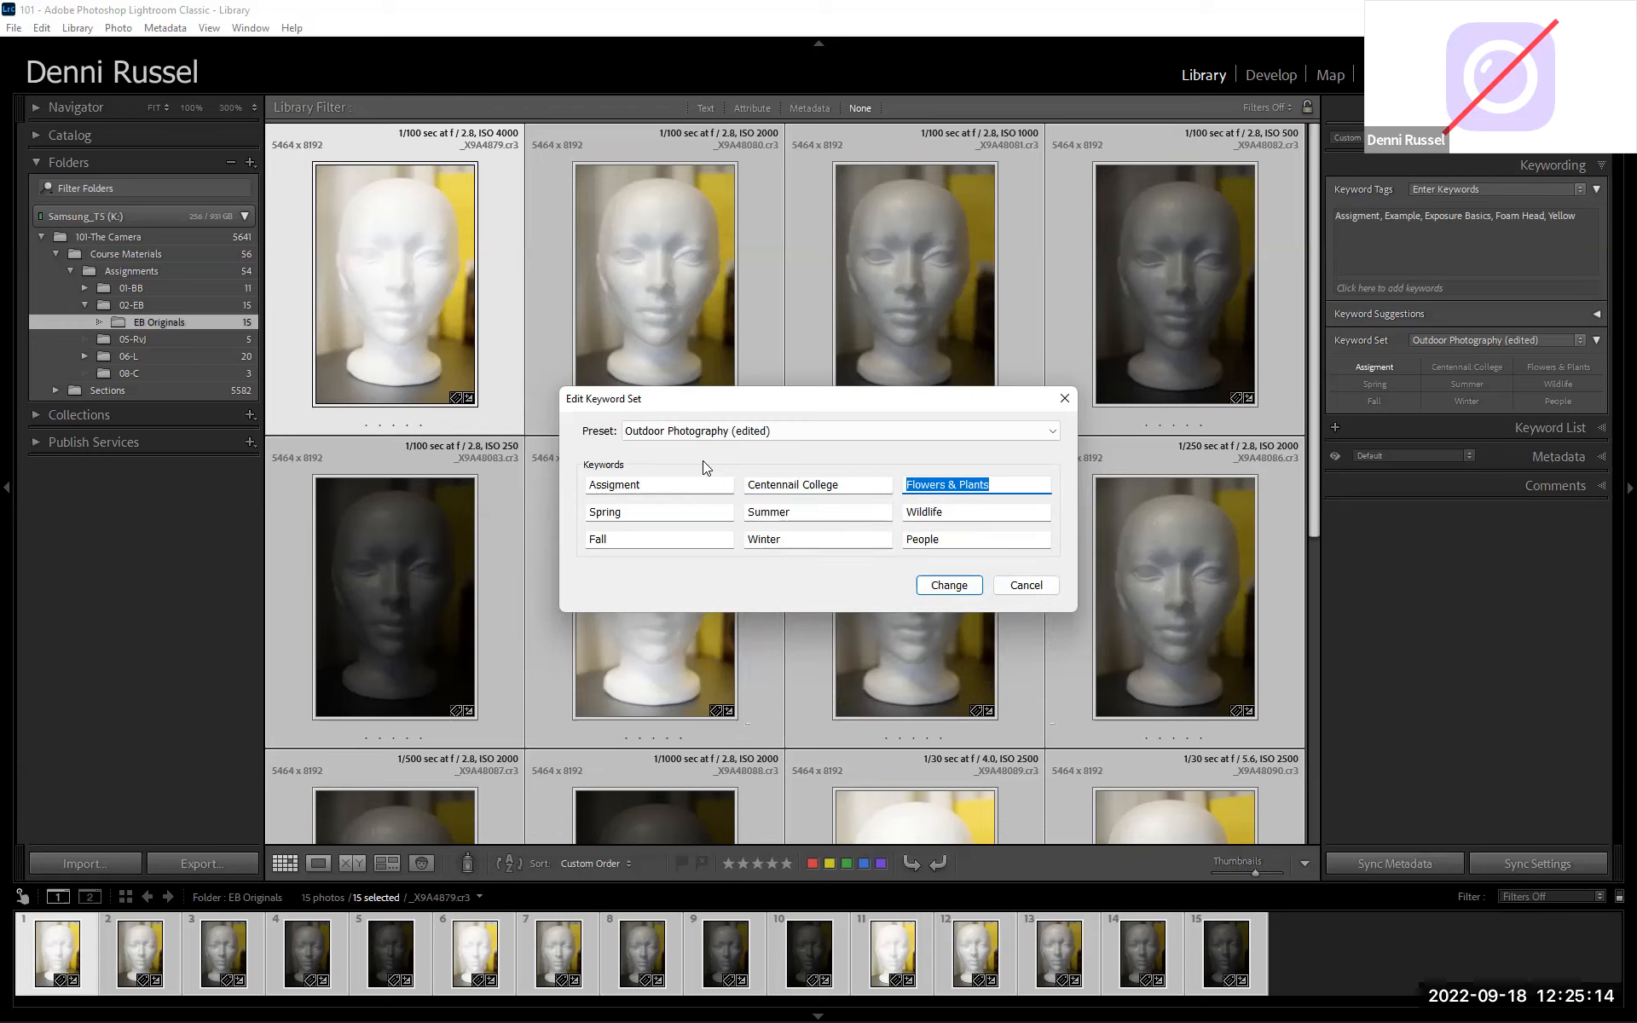
type("The Camera")
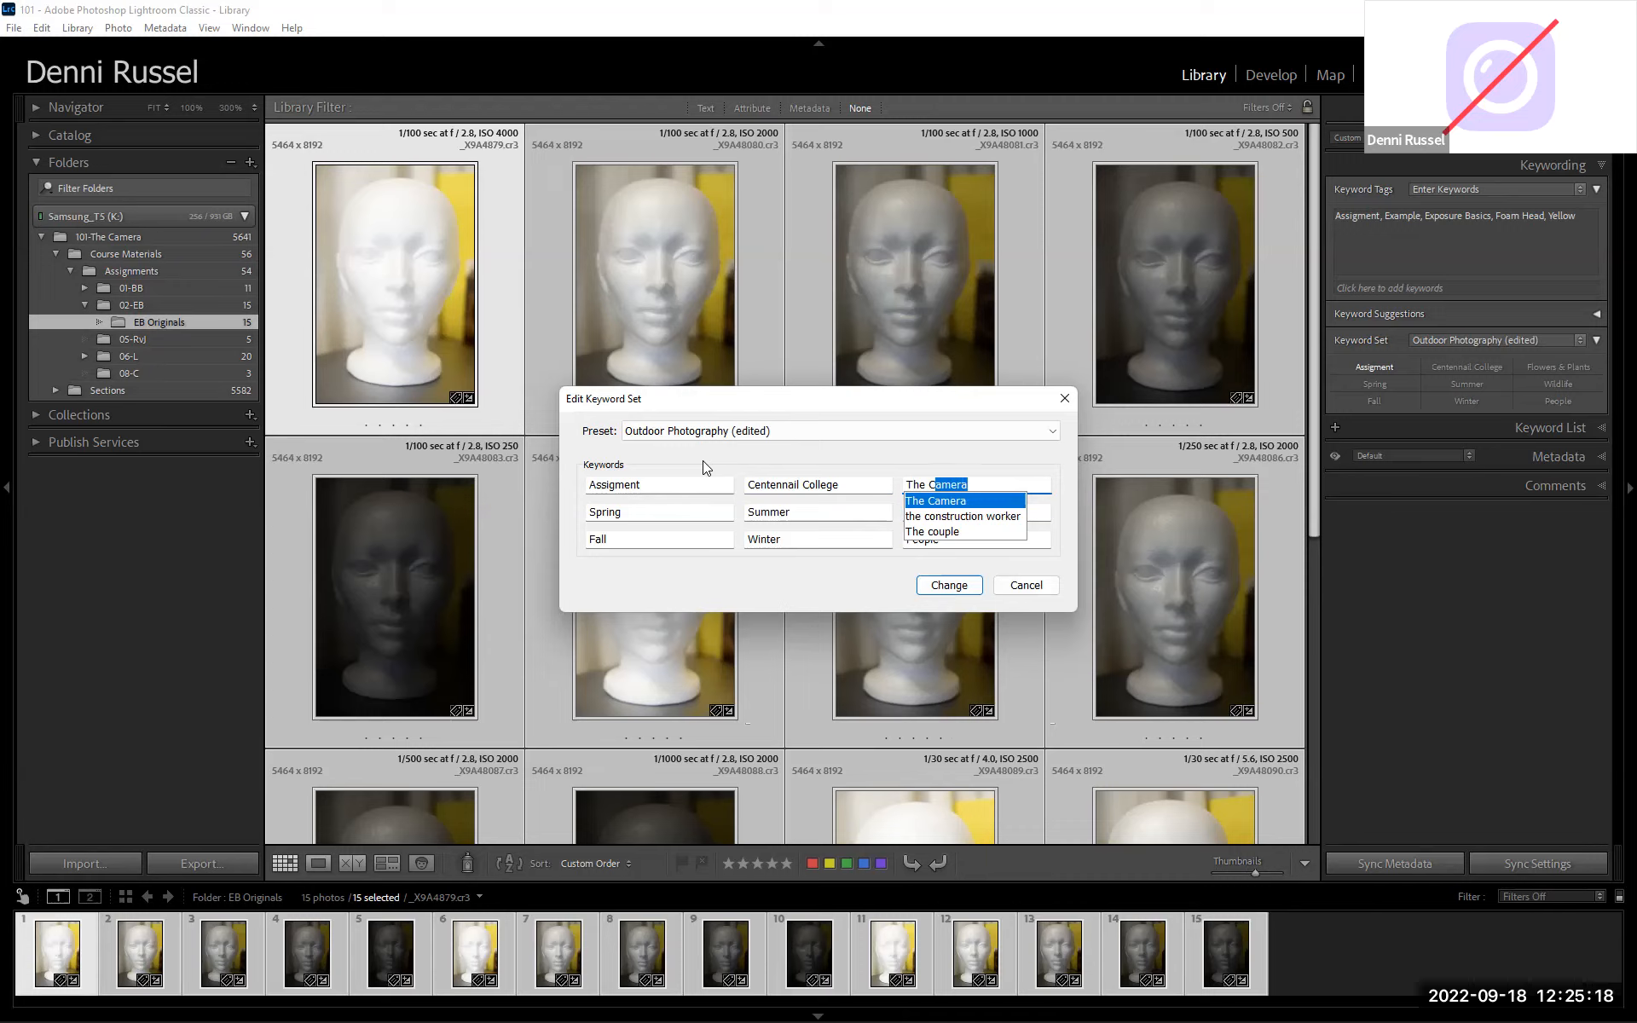
key("End")
type("10")
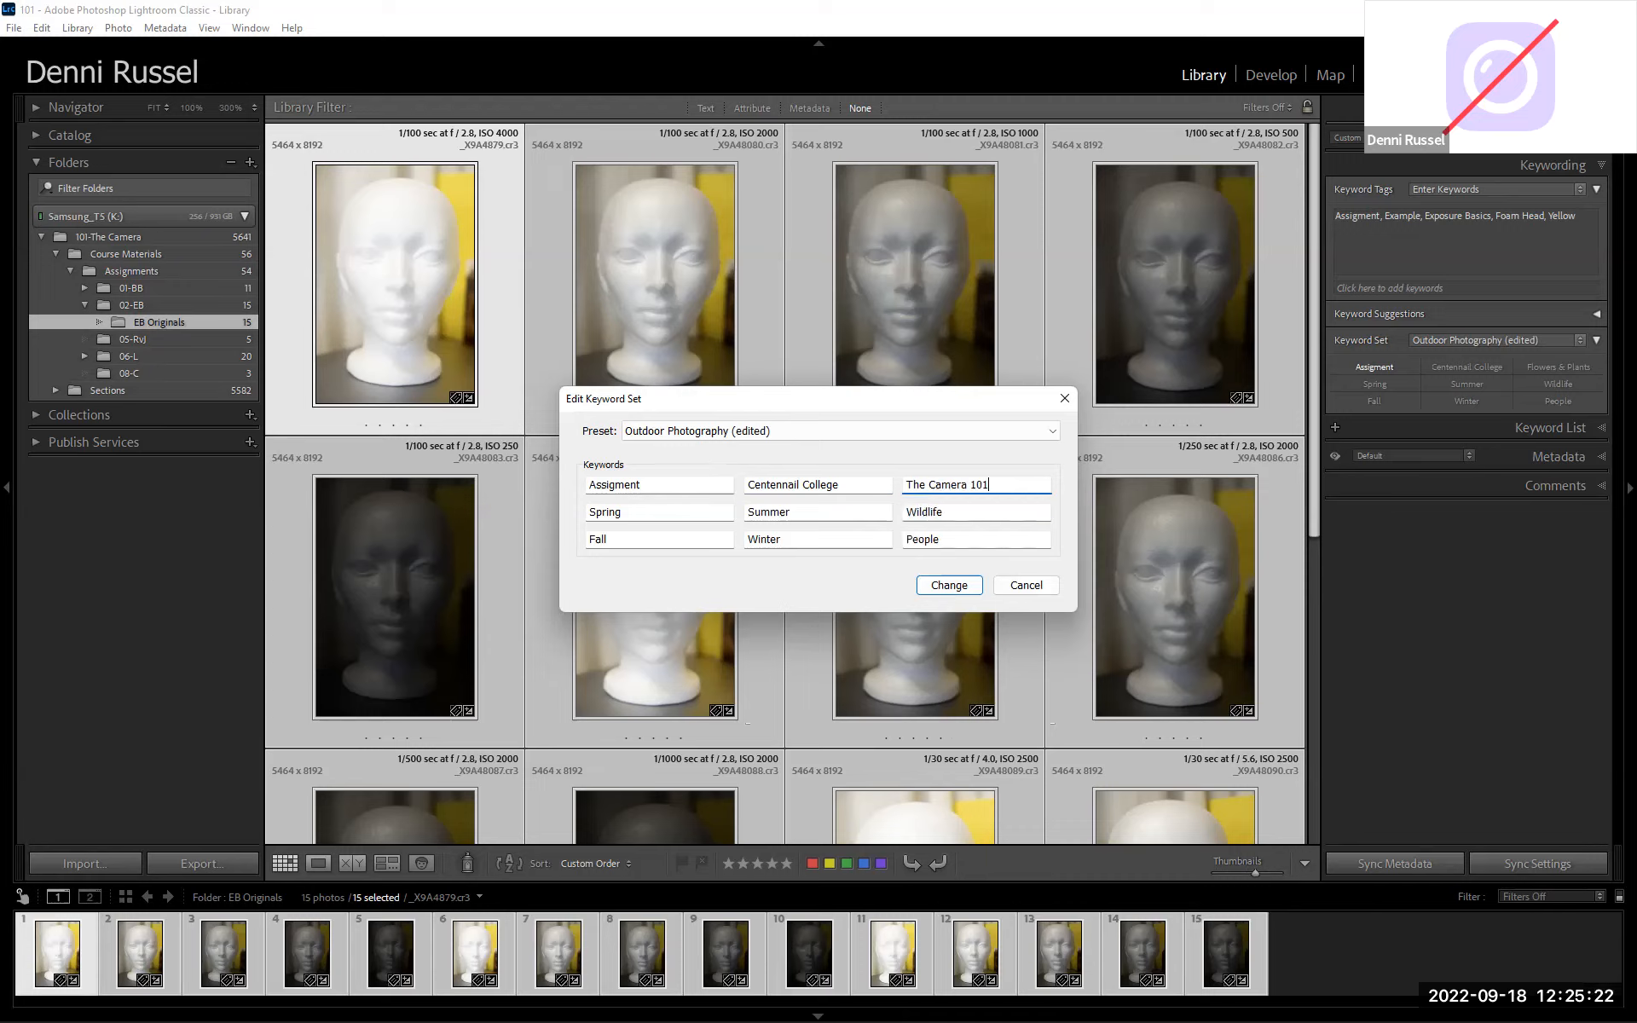
Clear the six remaining keywords in the second and third rows of the keyword set.
key("Tab")
key("BackSpace")
key("Tab")
key("BackSpace")
key("Tab")
key("BackSpace")
key("Tab")
key("BackSpace")
key("Tab")
key("BackSpace")
key("Tab")
key("BackSpace")
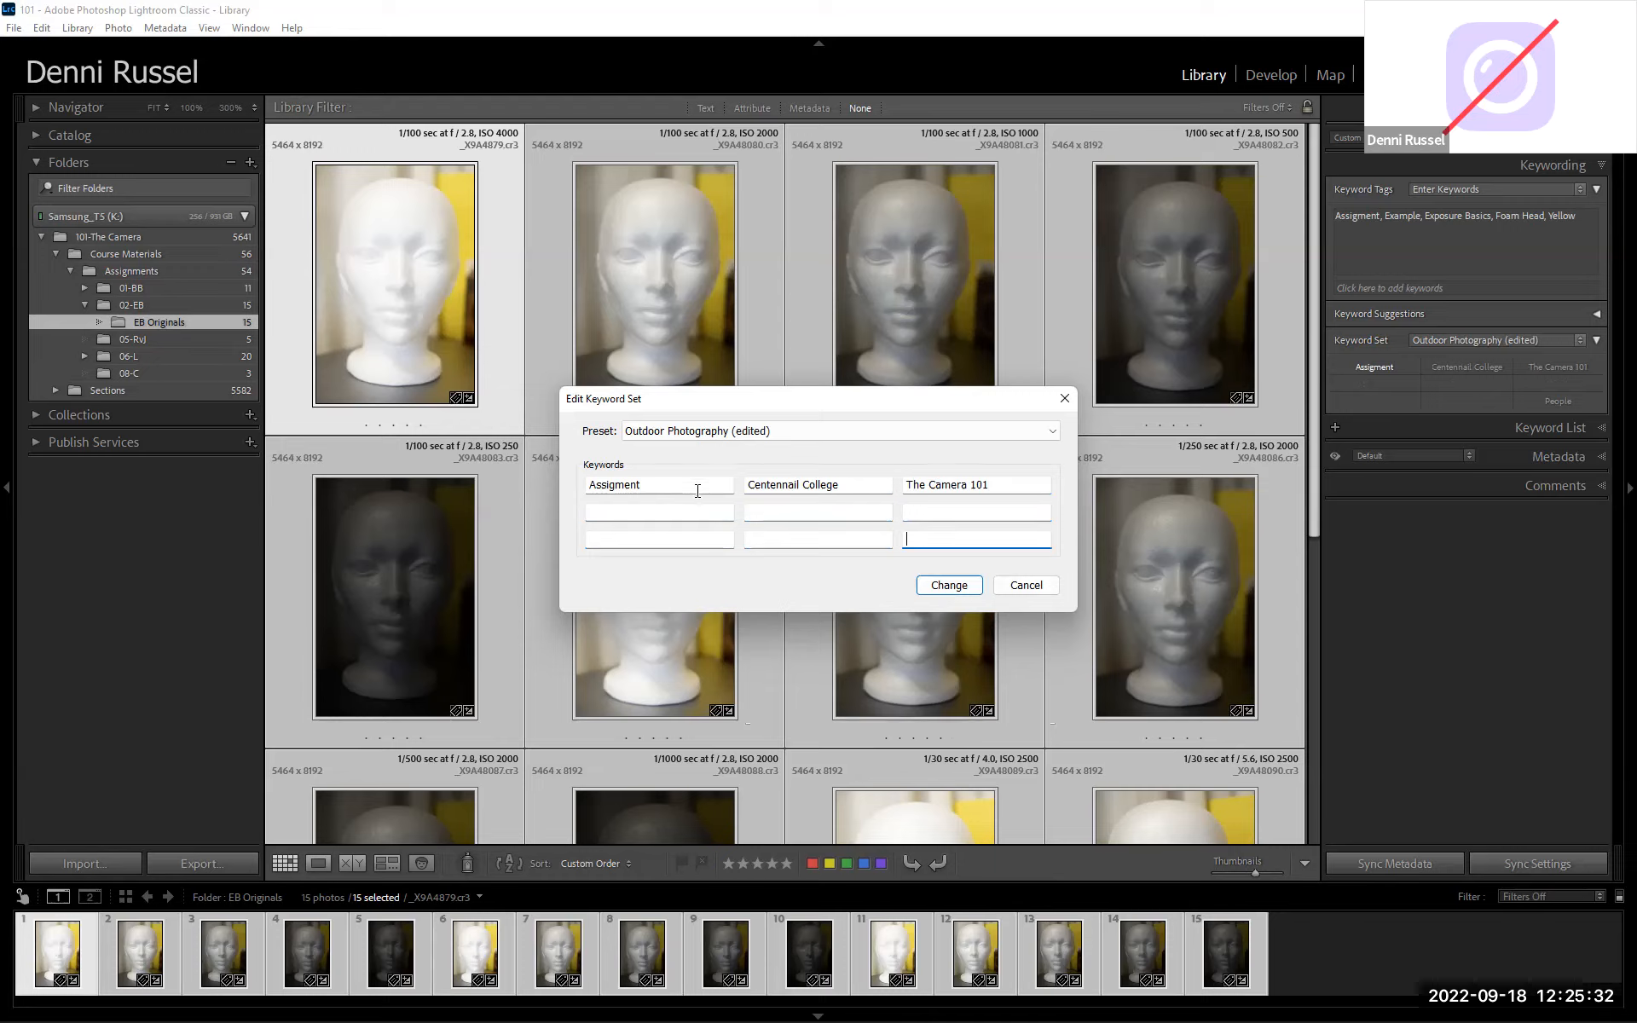
left_click(669, 509)
left_click(818, 512)
Save the edited keyword set as a new preset named Centennial Photo Program and apply it.
left_click(795, 431)
left_click(788, 543)
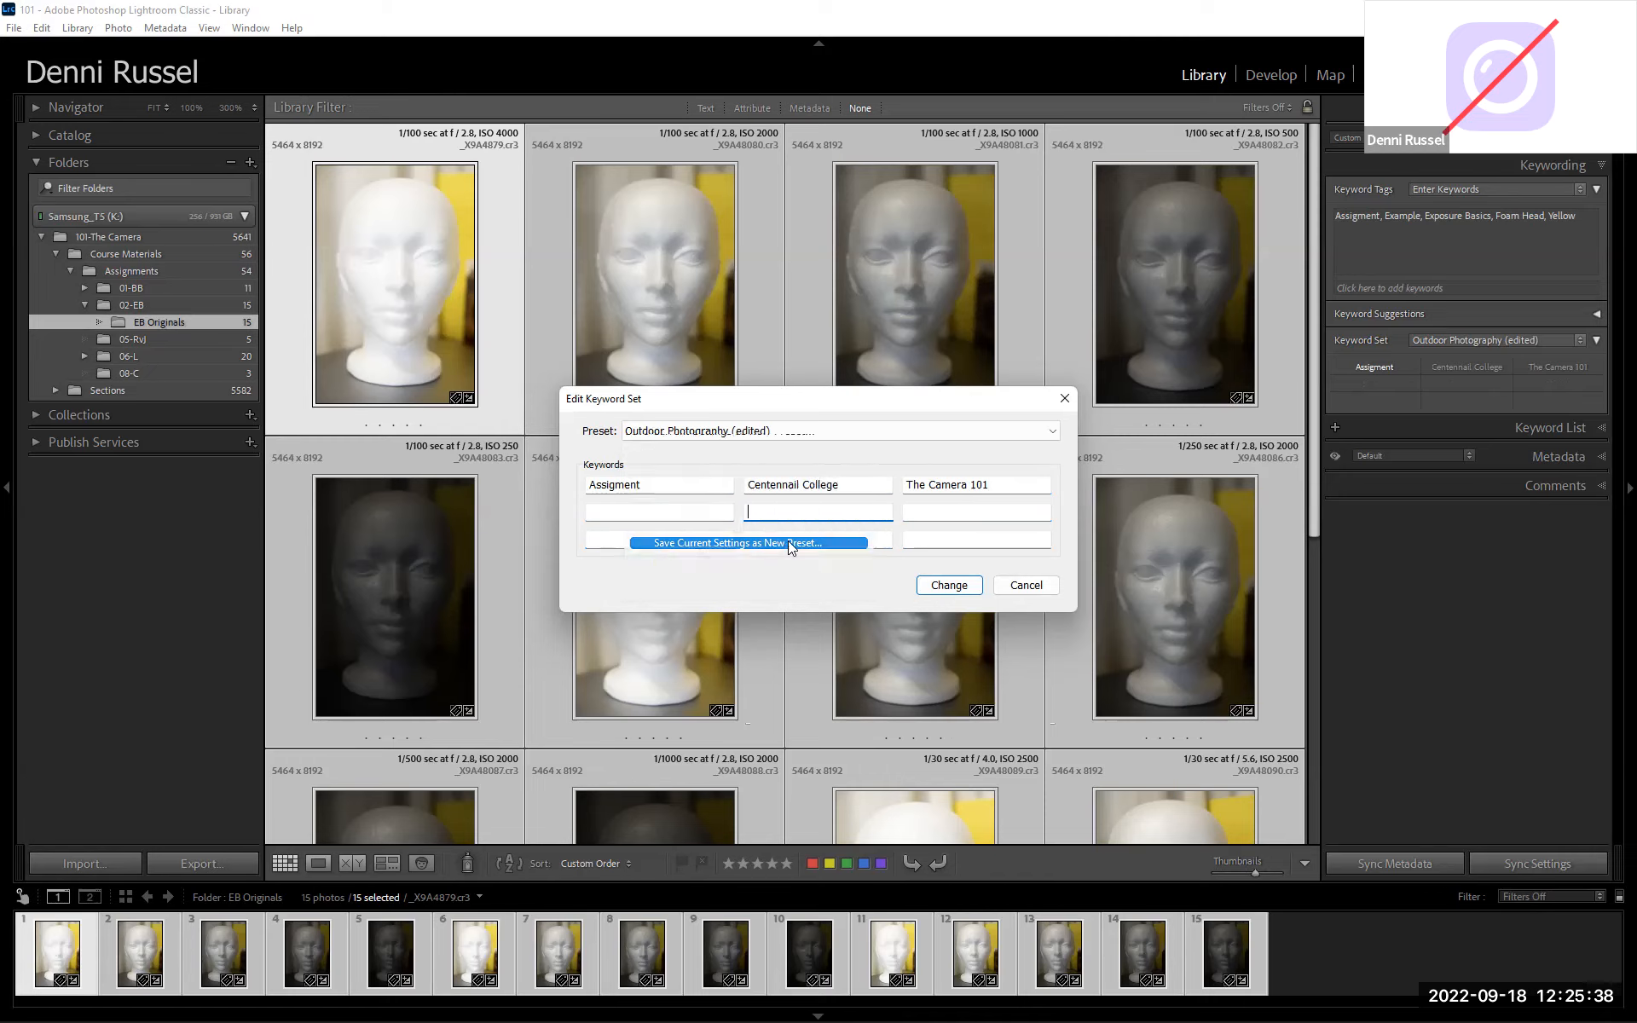
type("C")
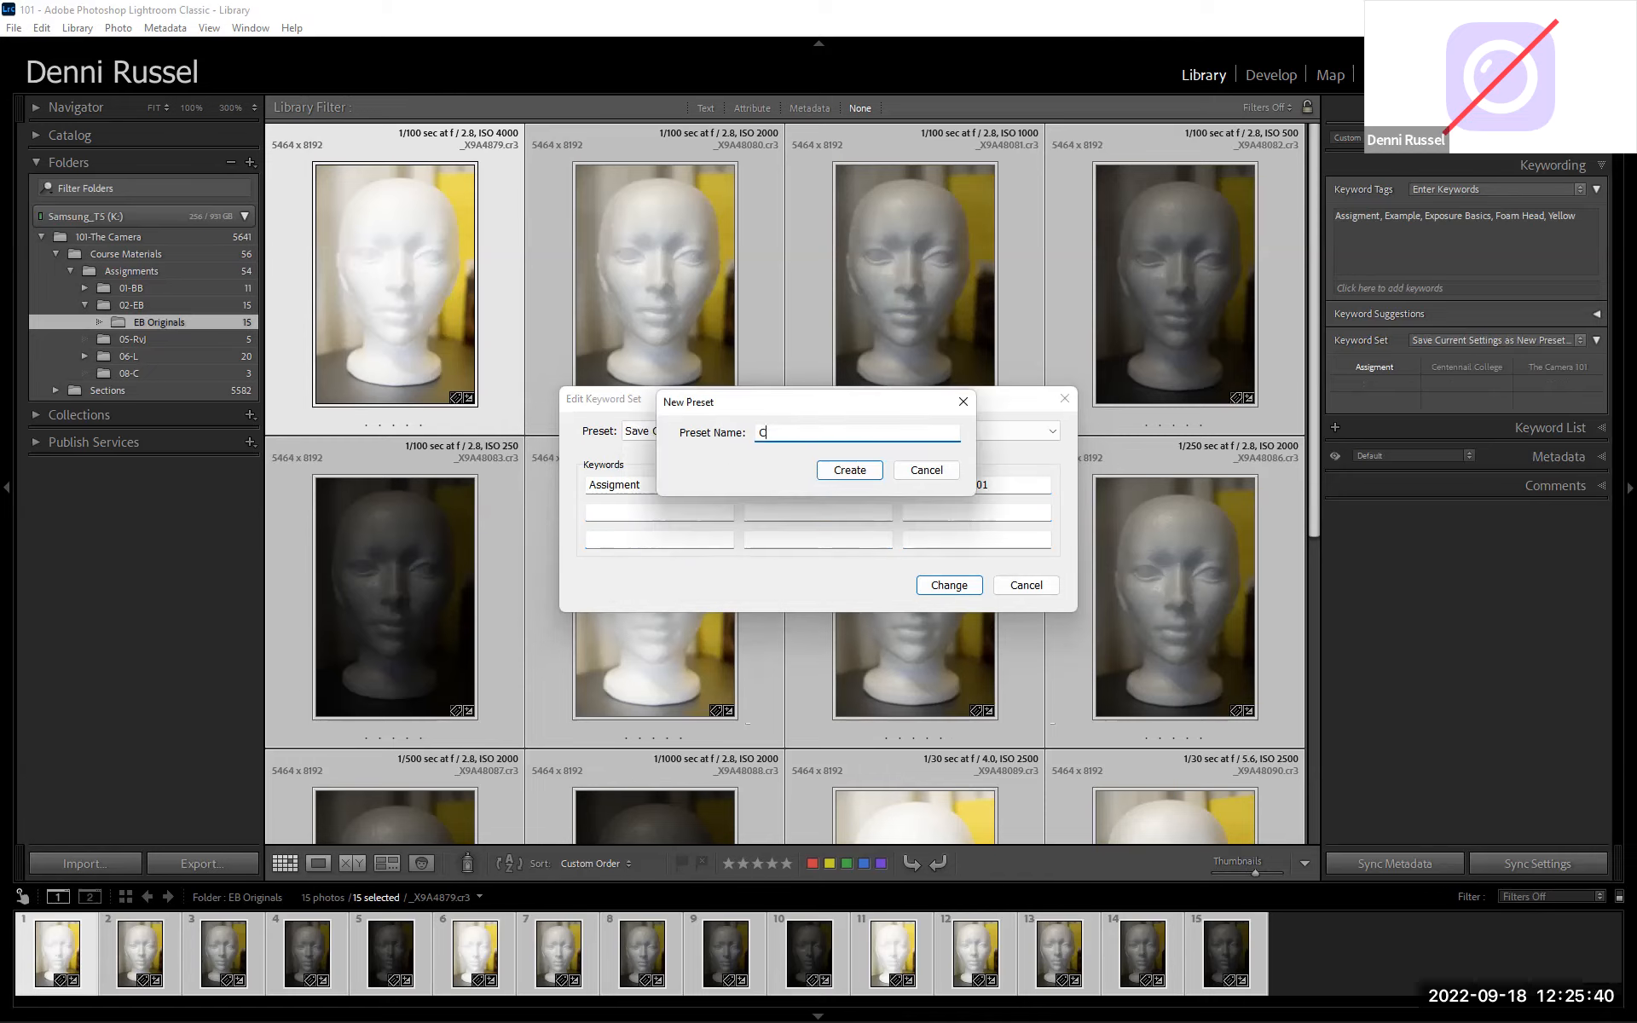
type("entennial Photo Program")
key("Return")
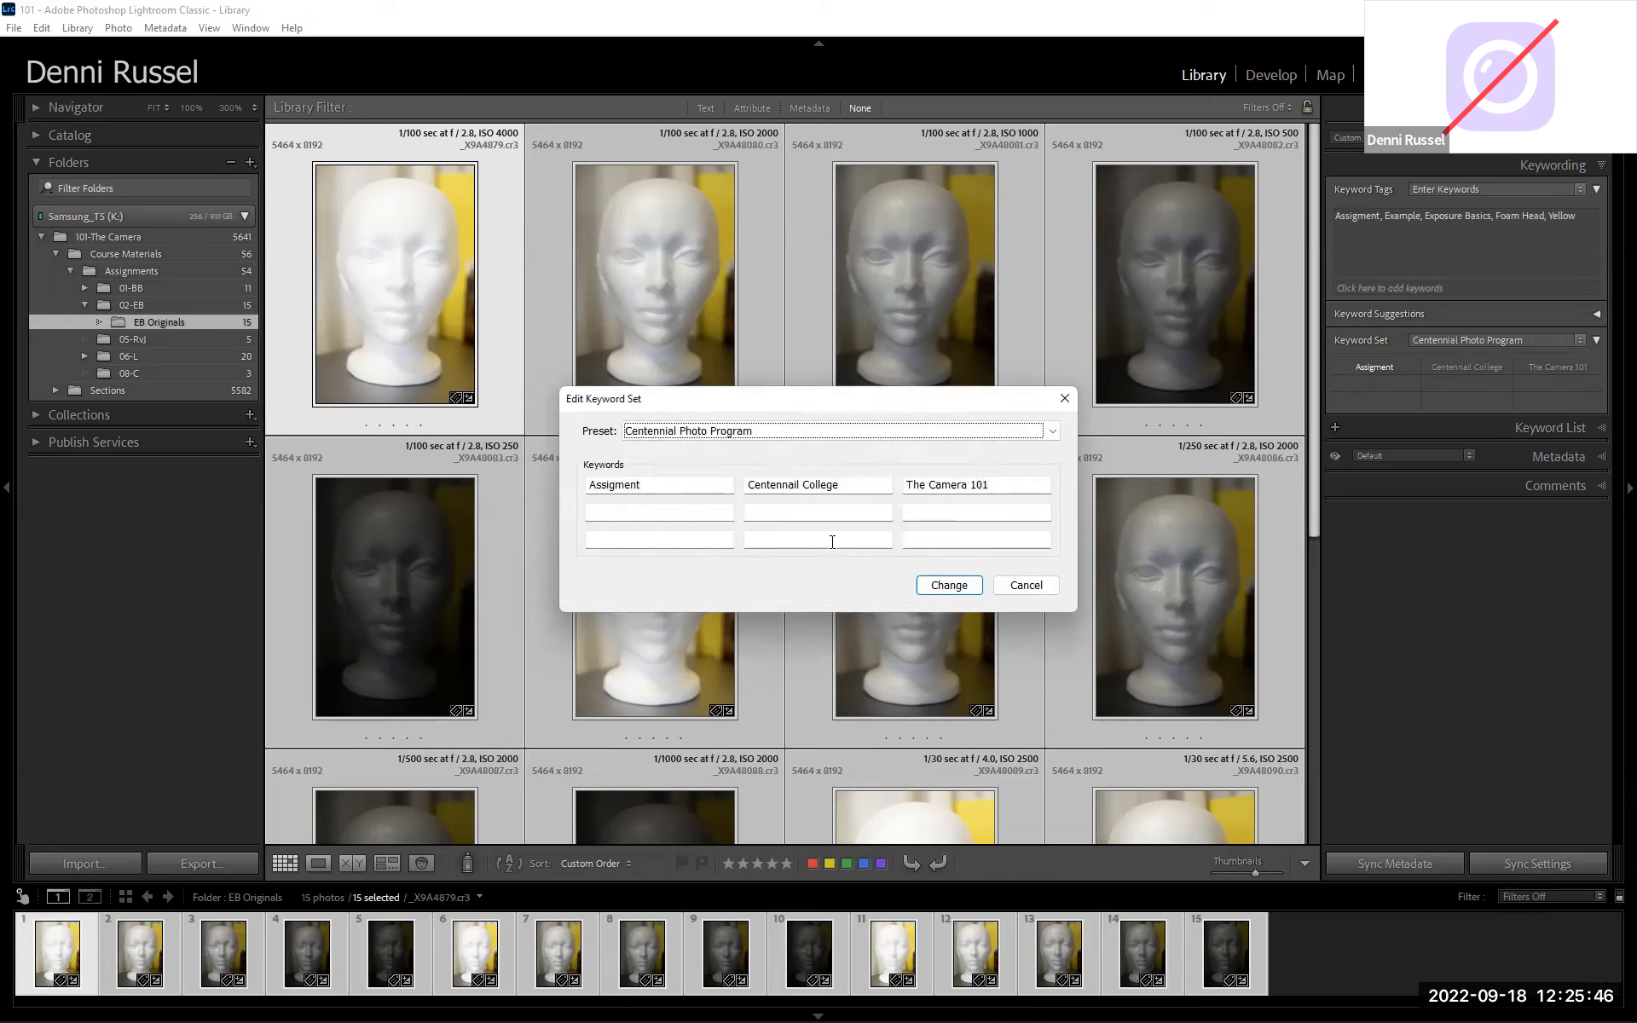
left_click(955, 582)
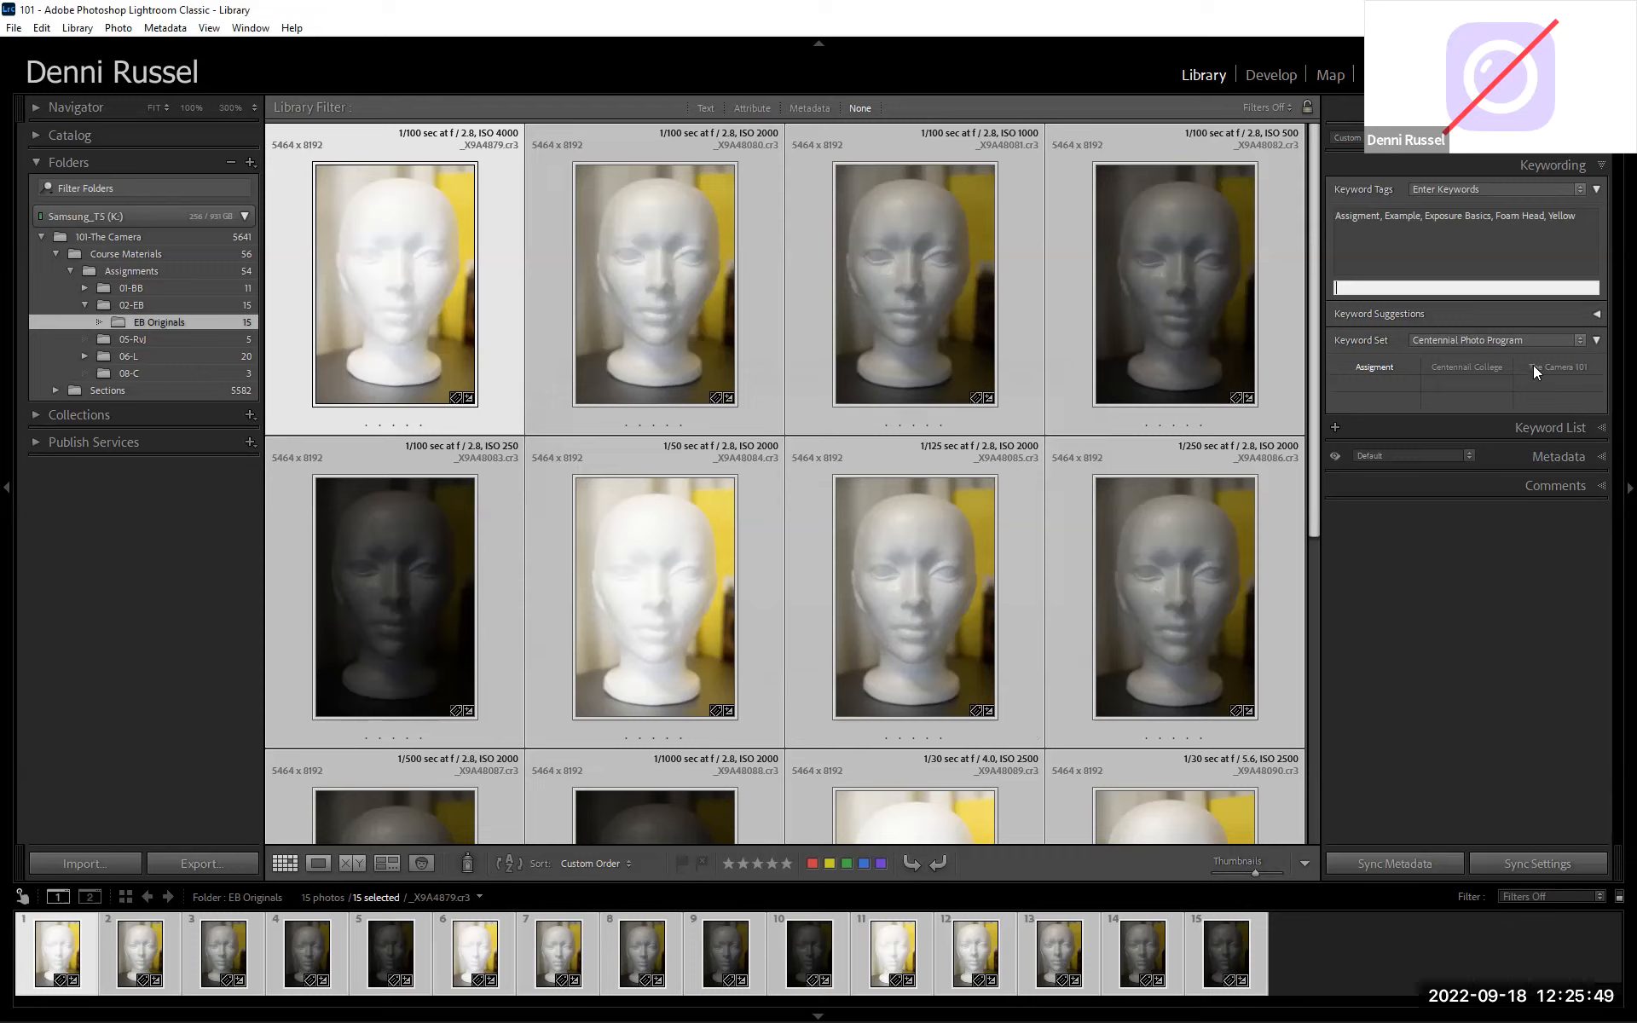
Add the keyword Something to the Centennial Photo Program set and save it as a new preset named Centennial Photo Program 2.
left_click(1579, 340)
left_click(1455, 554)
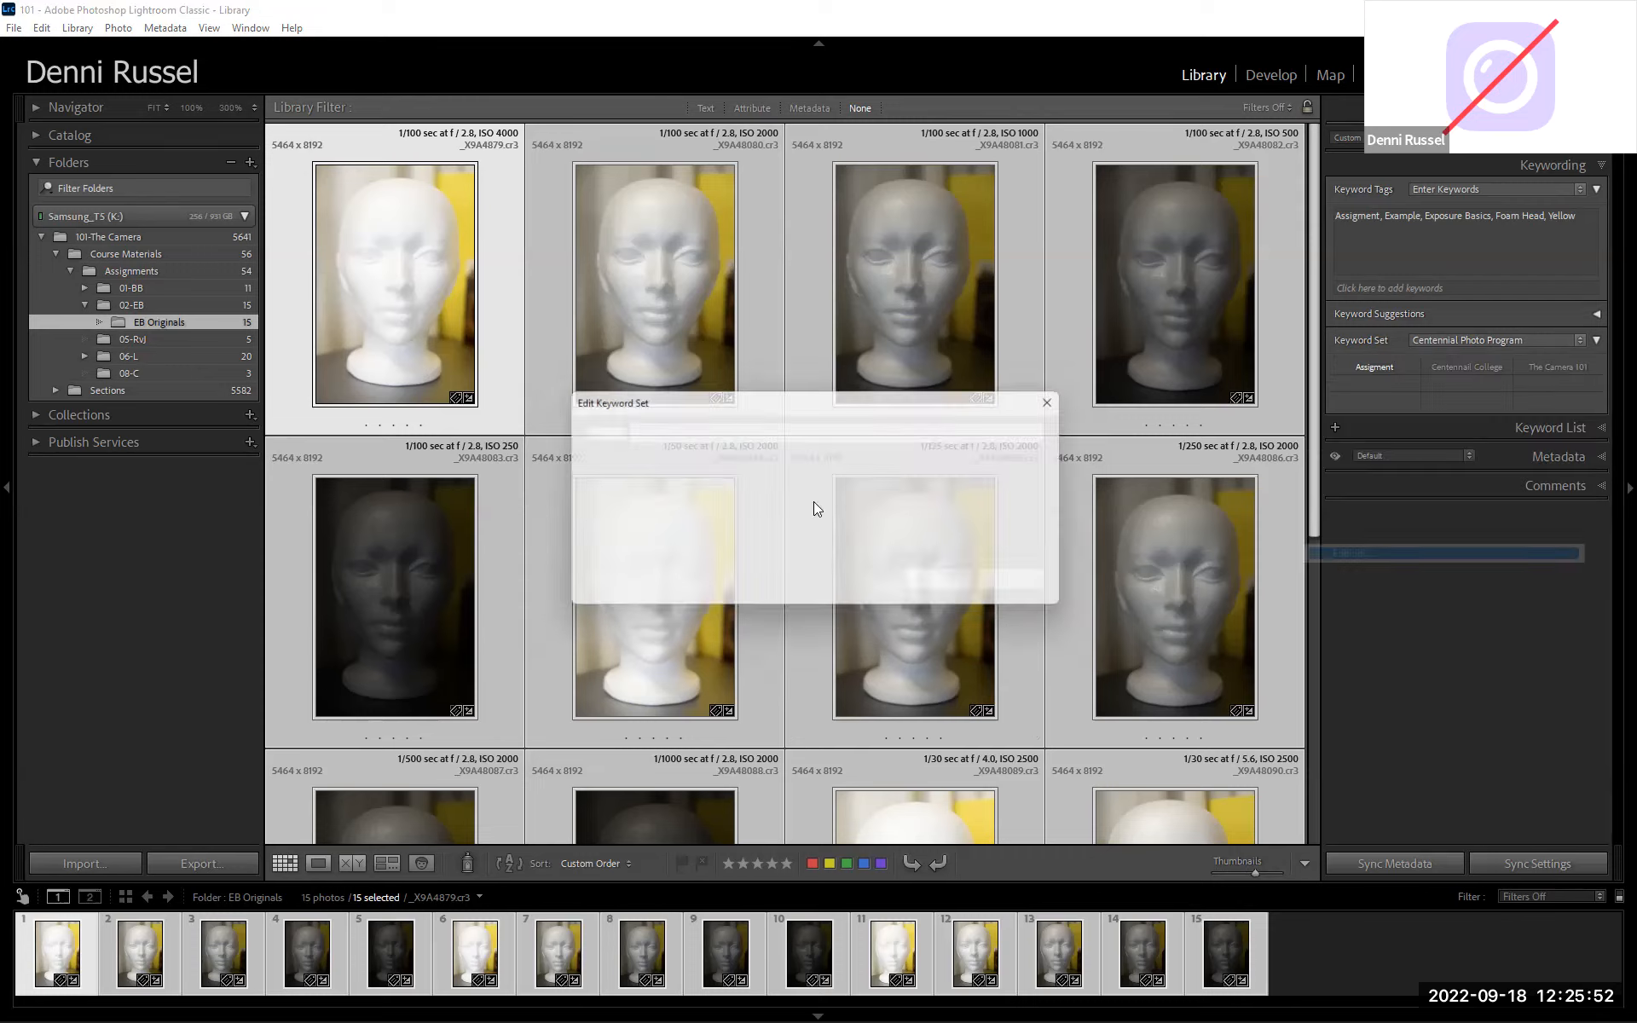
left_click(723, 513)
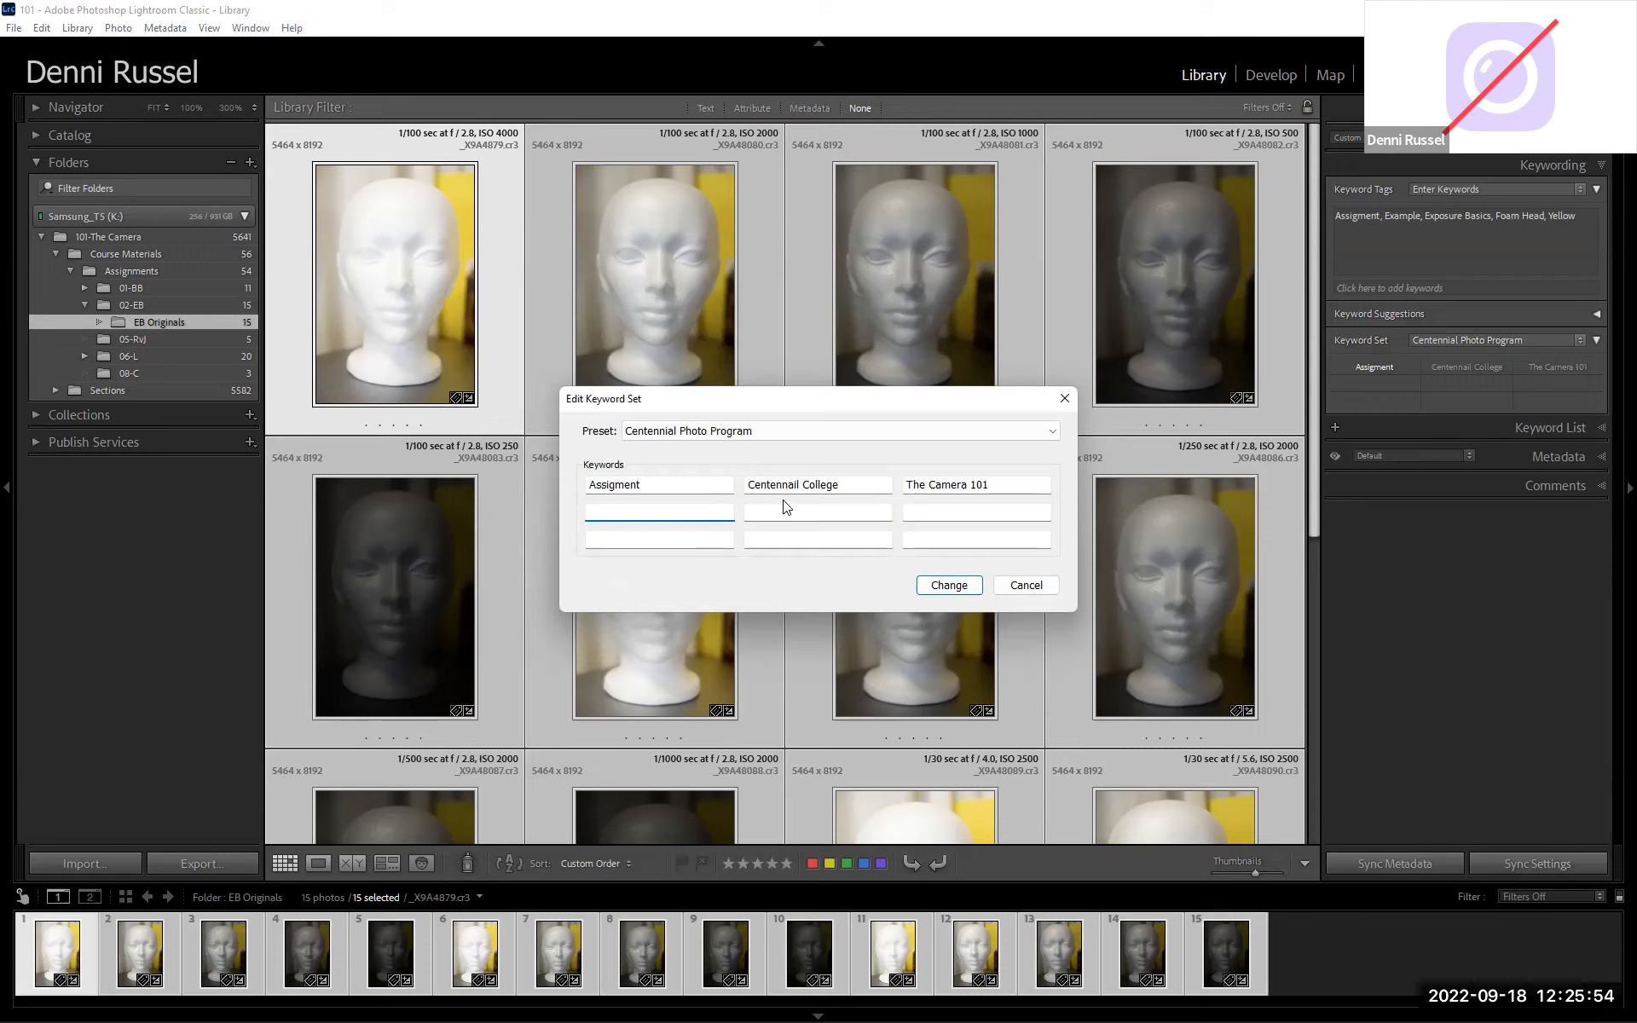
type("Something")
left_click(840, 439)
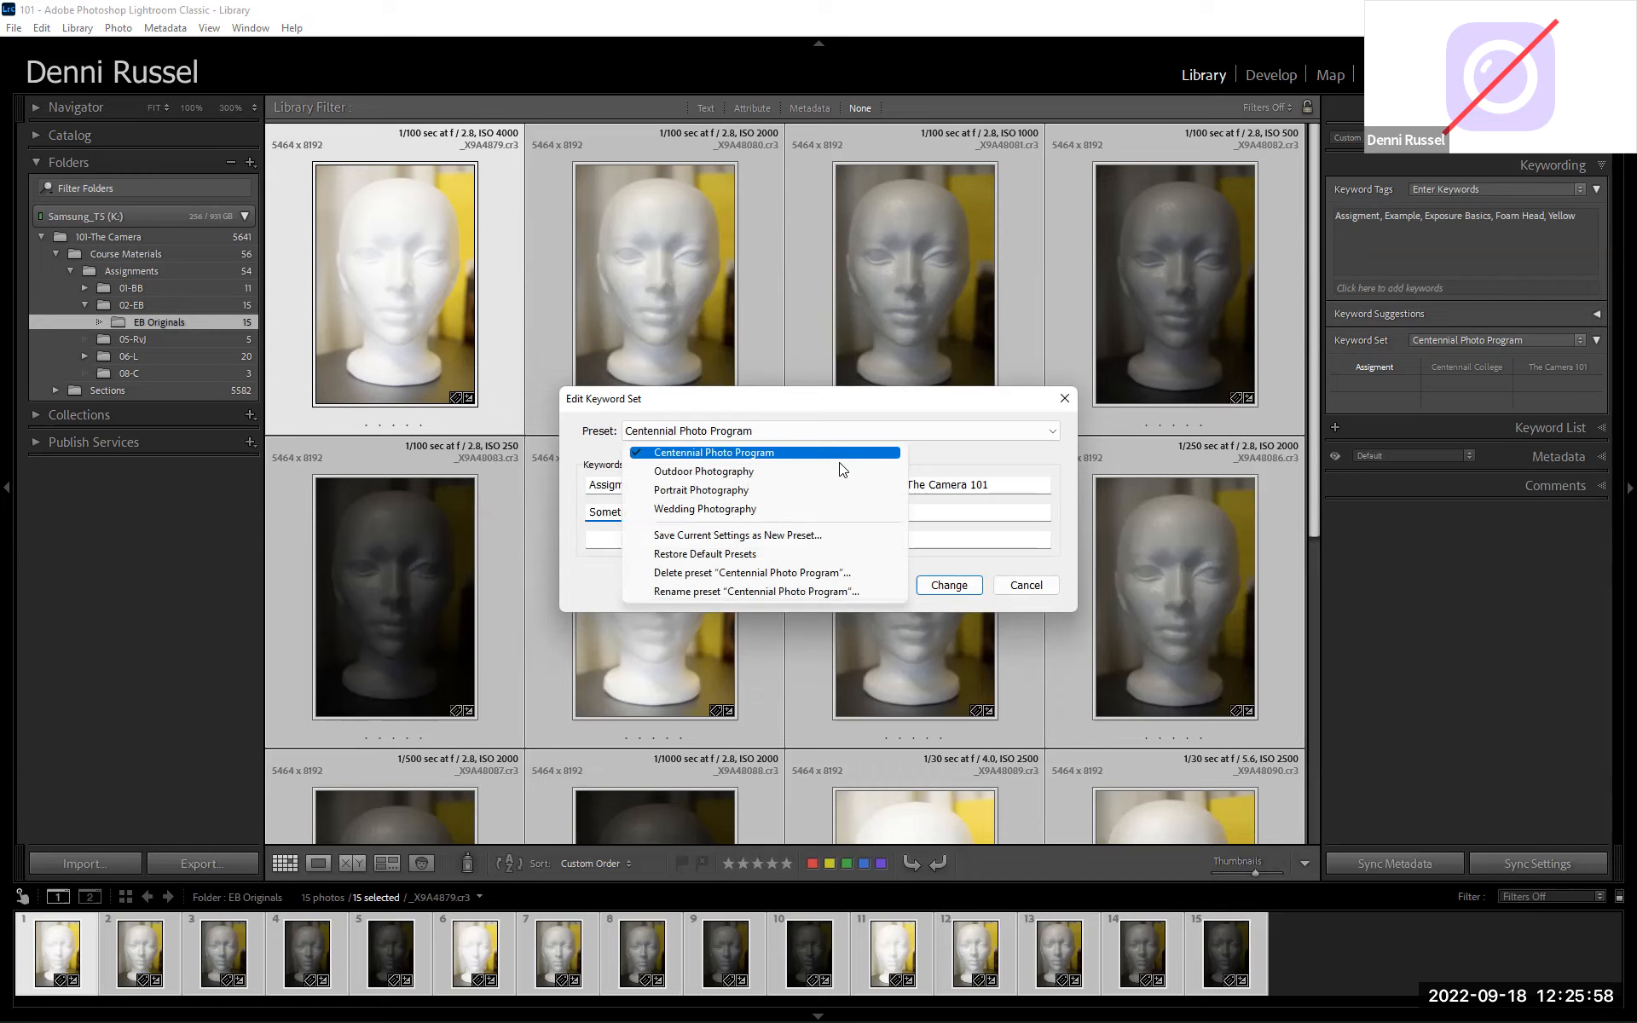
left_click(863, 536)
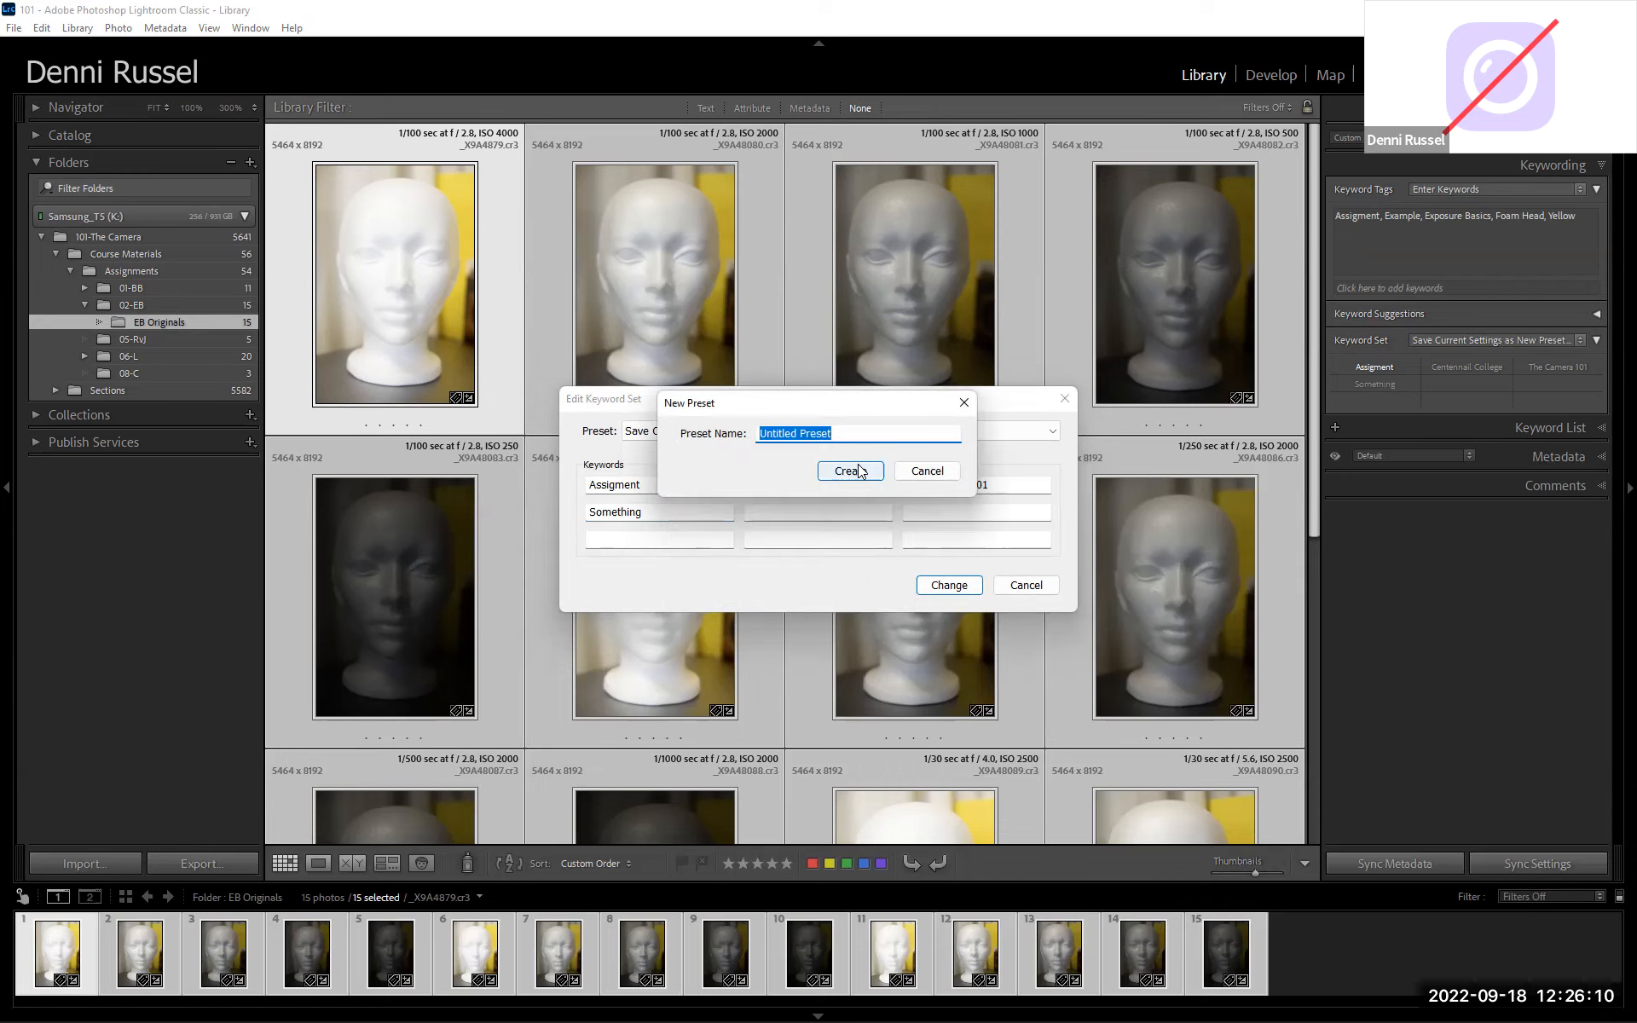
type("Centennial Photo Program")
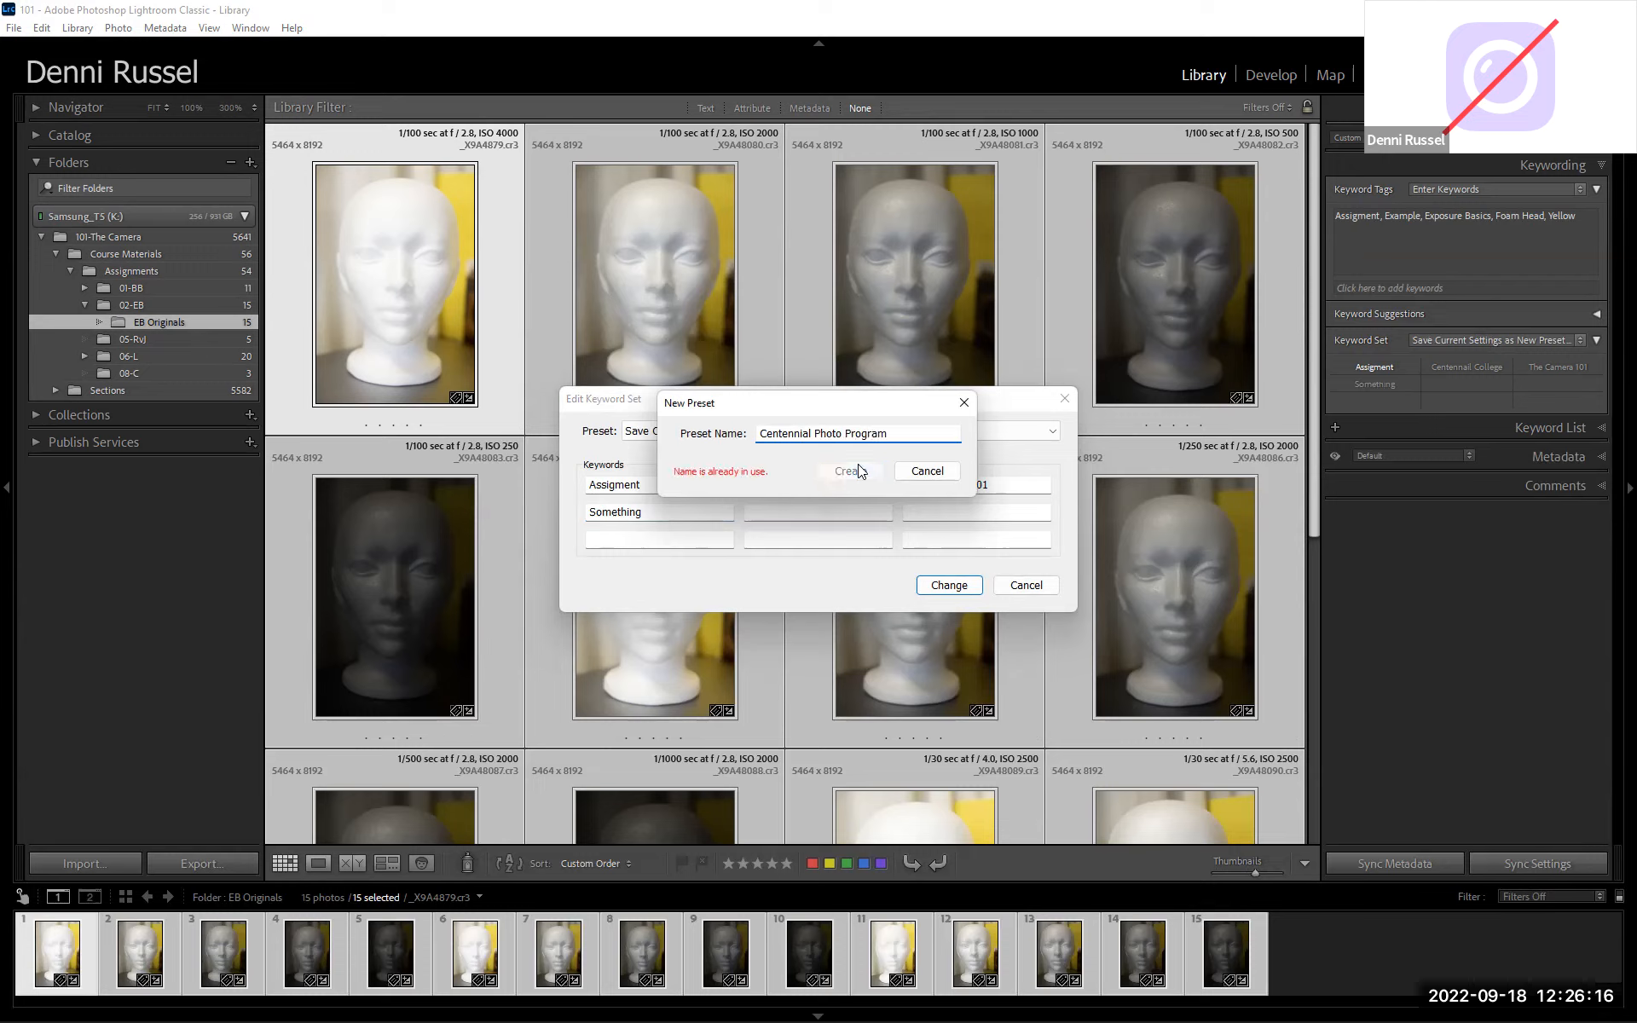
left_click(915, 435)
left_click(850, 470)
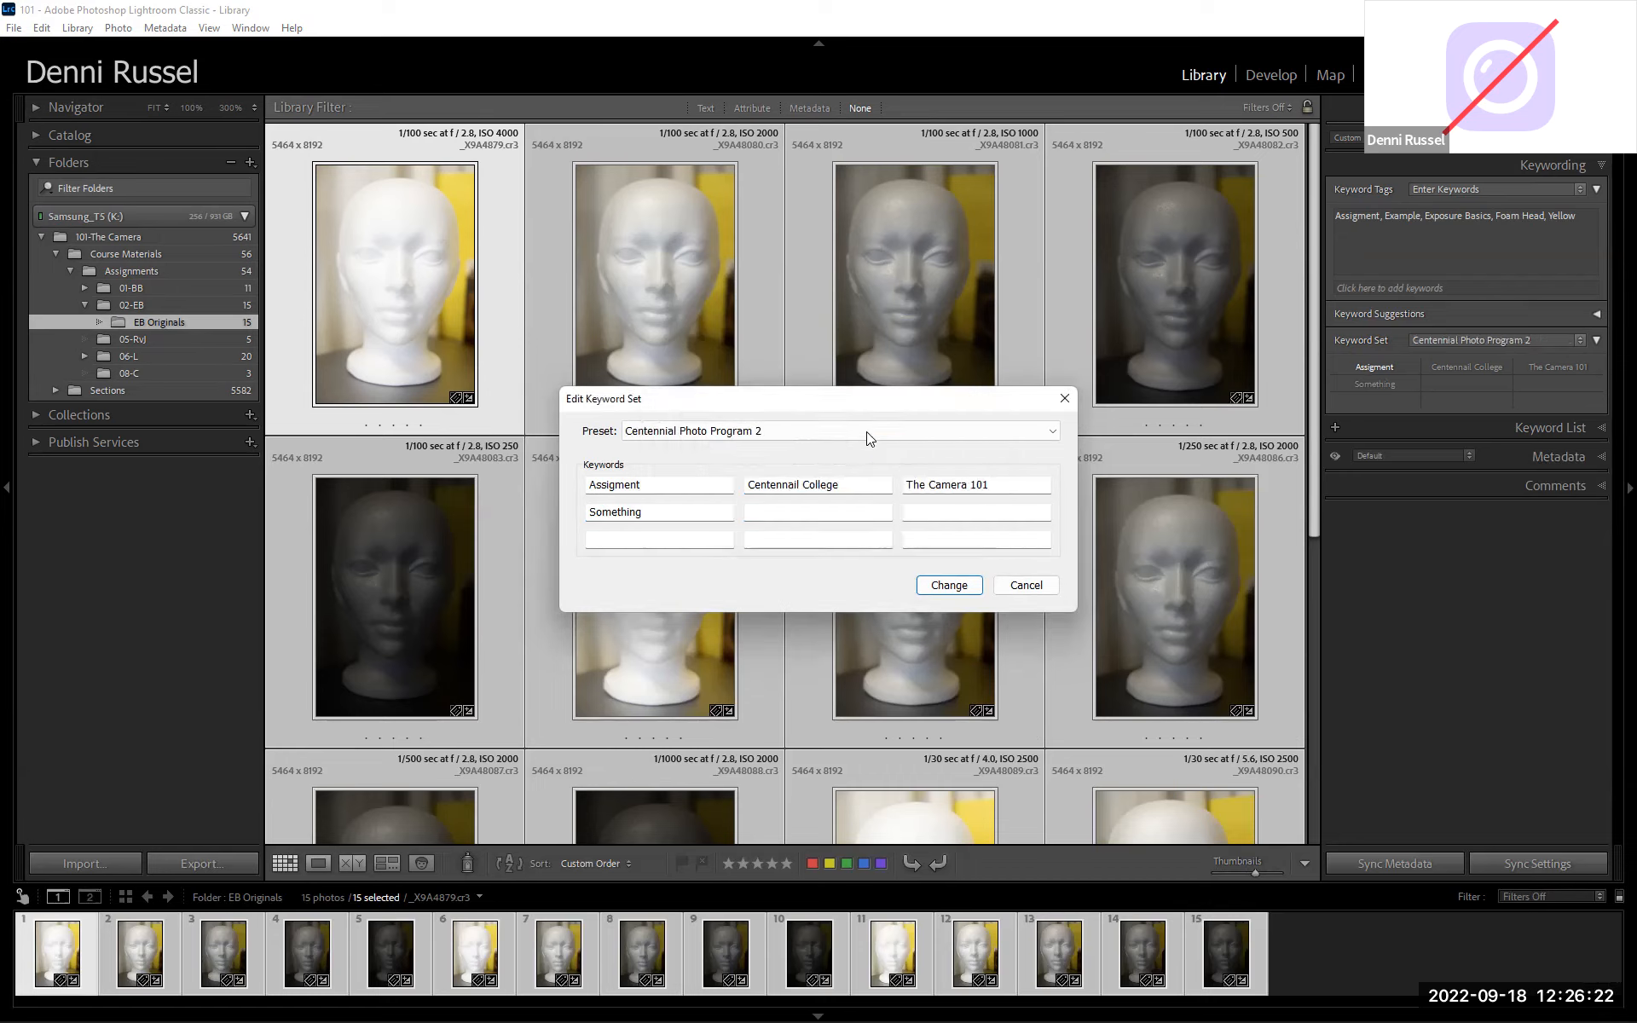
Delete the original Centennial Photo Program keyword set preset.
left_click(868, 433)
left_click(865, 447)
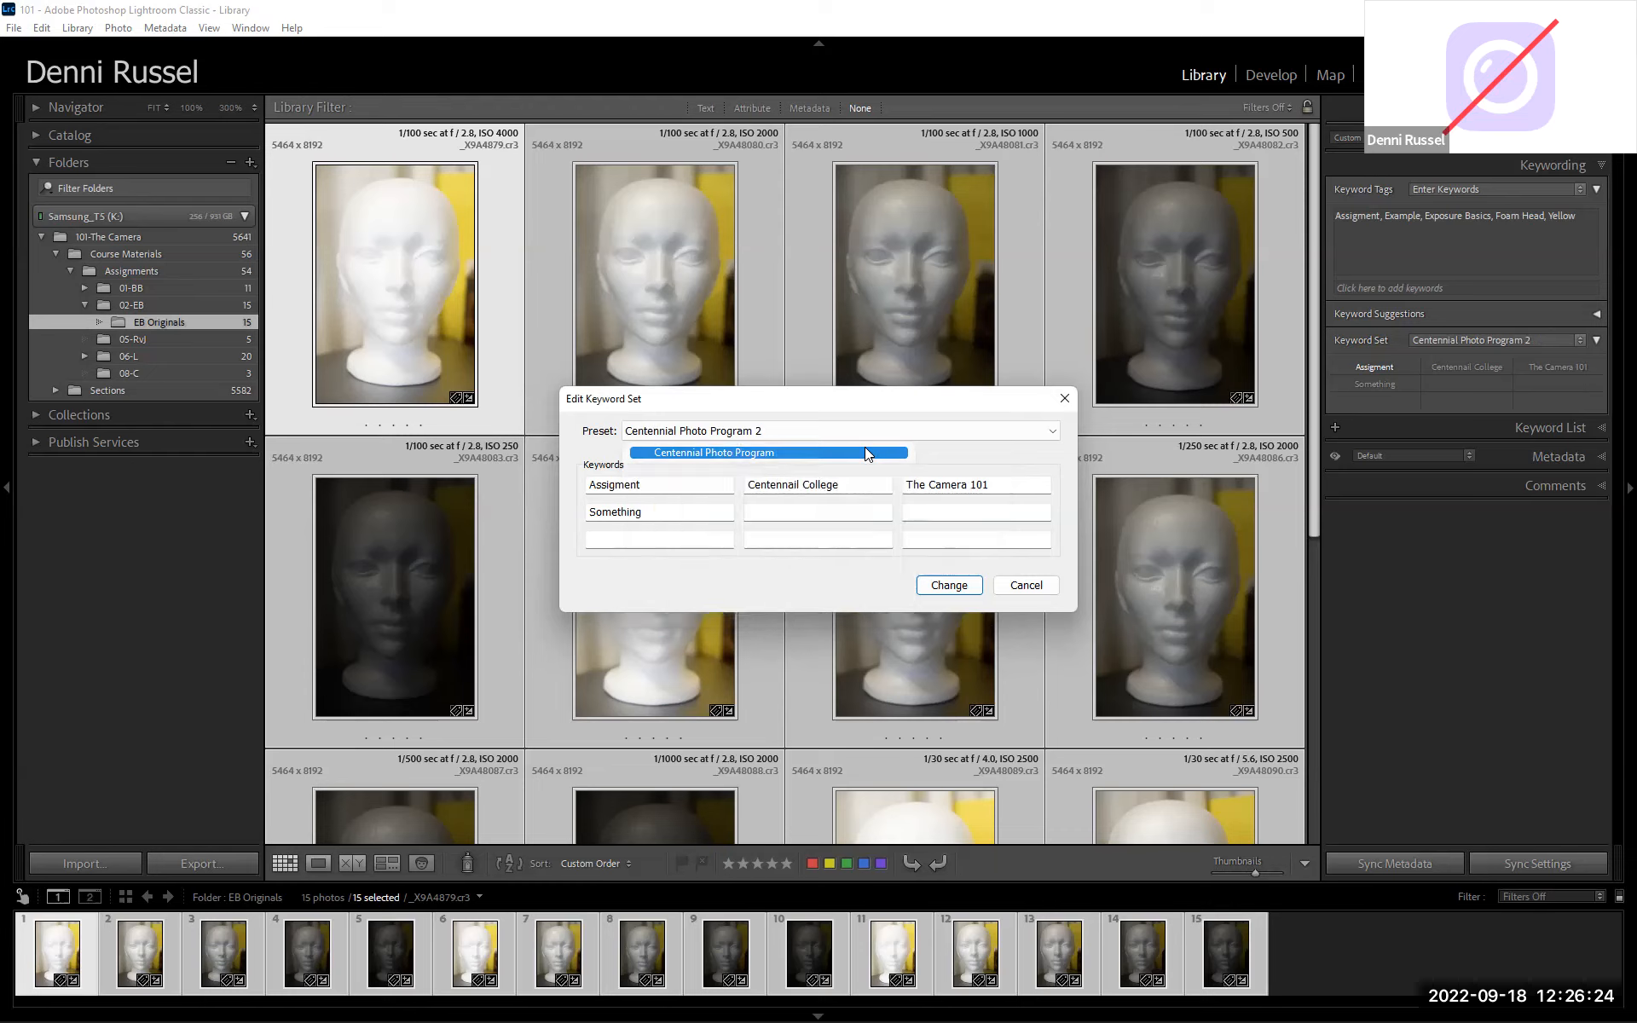
left_click(872, 432)
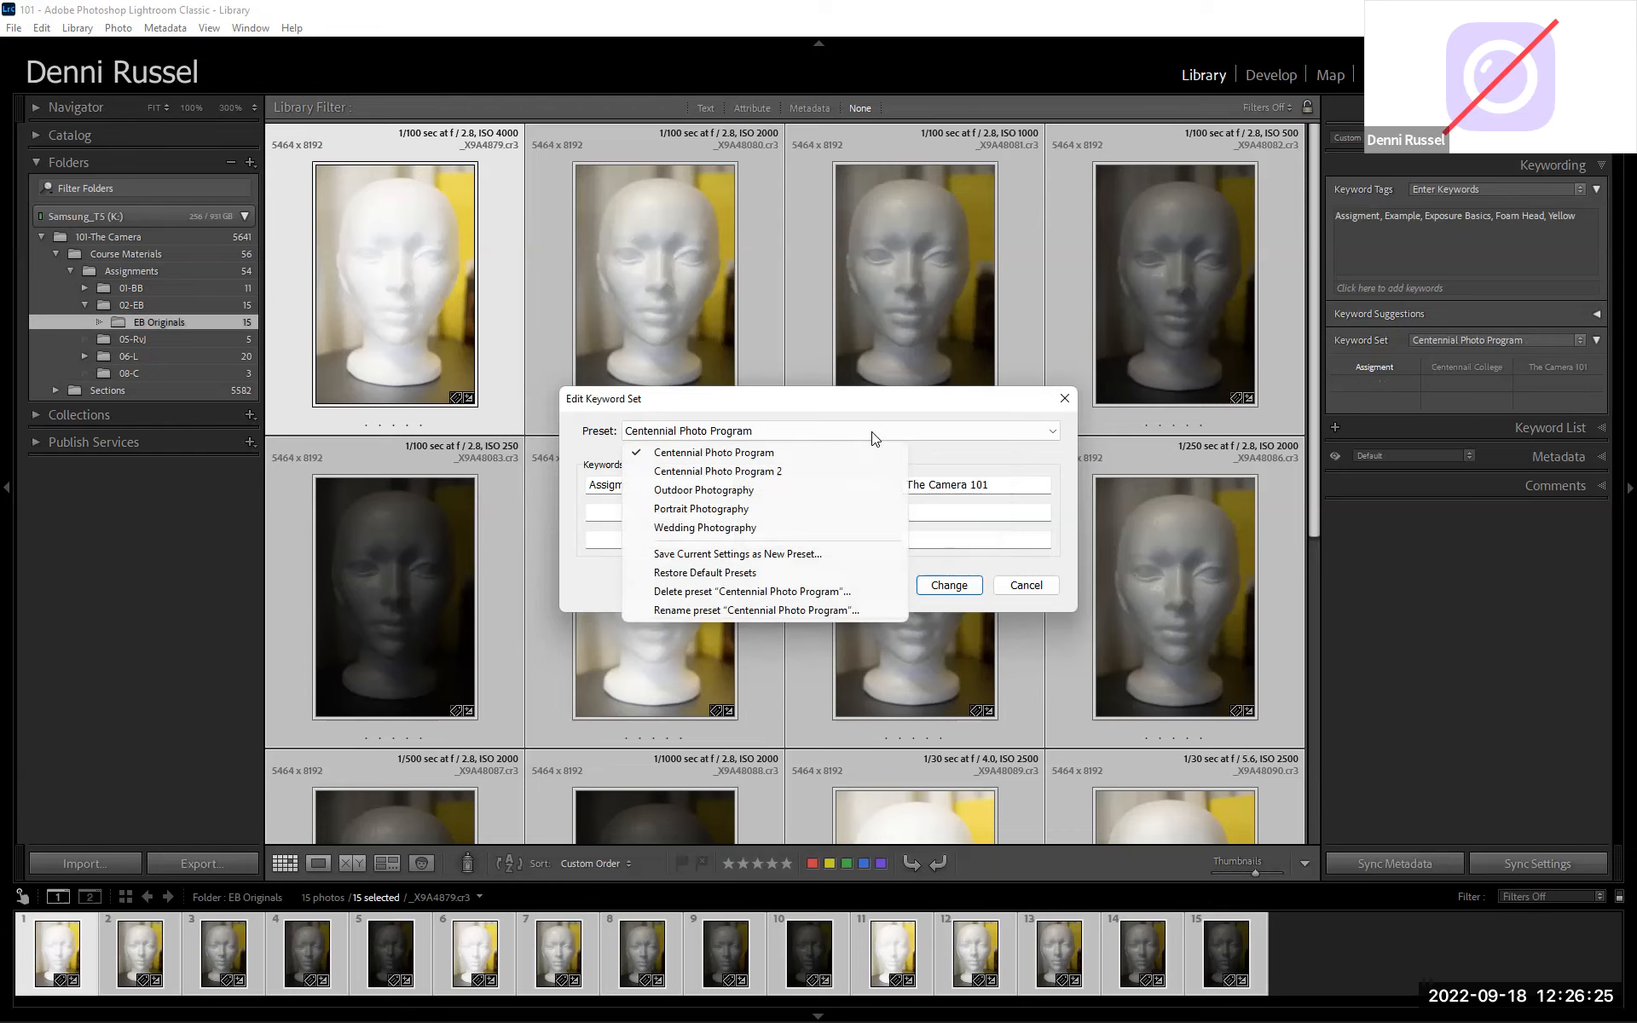
left_click(810, 591)
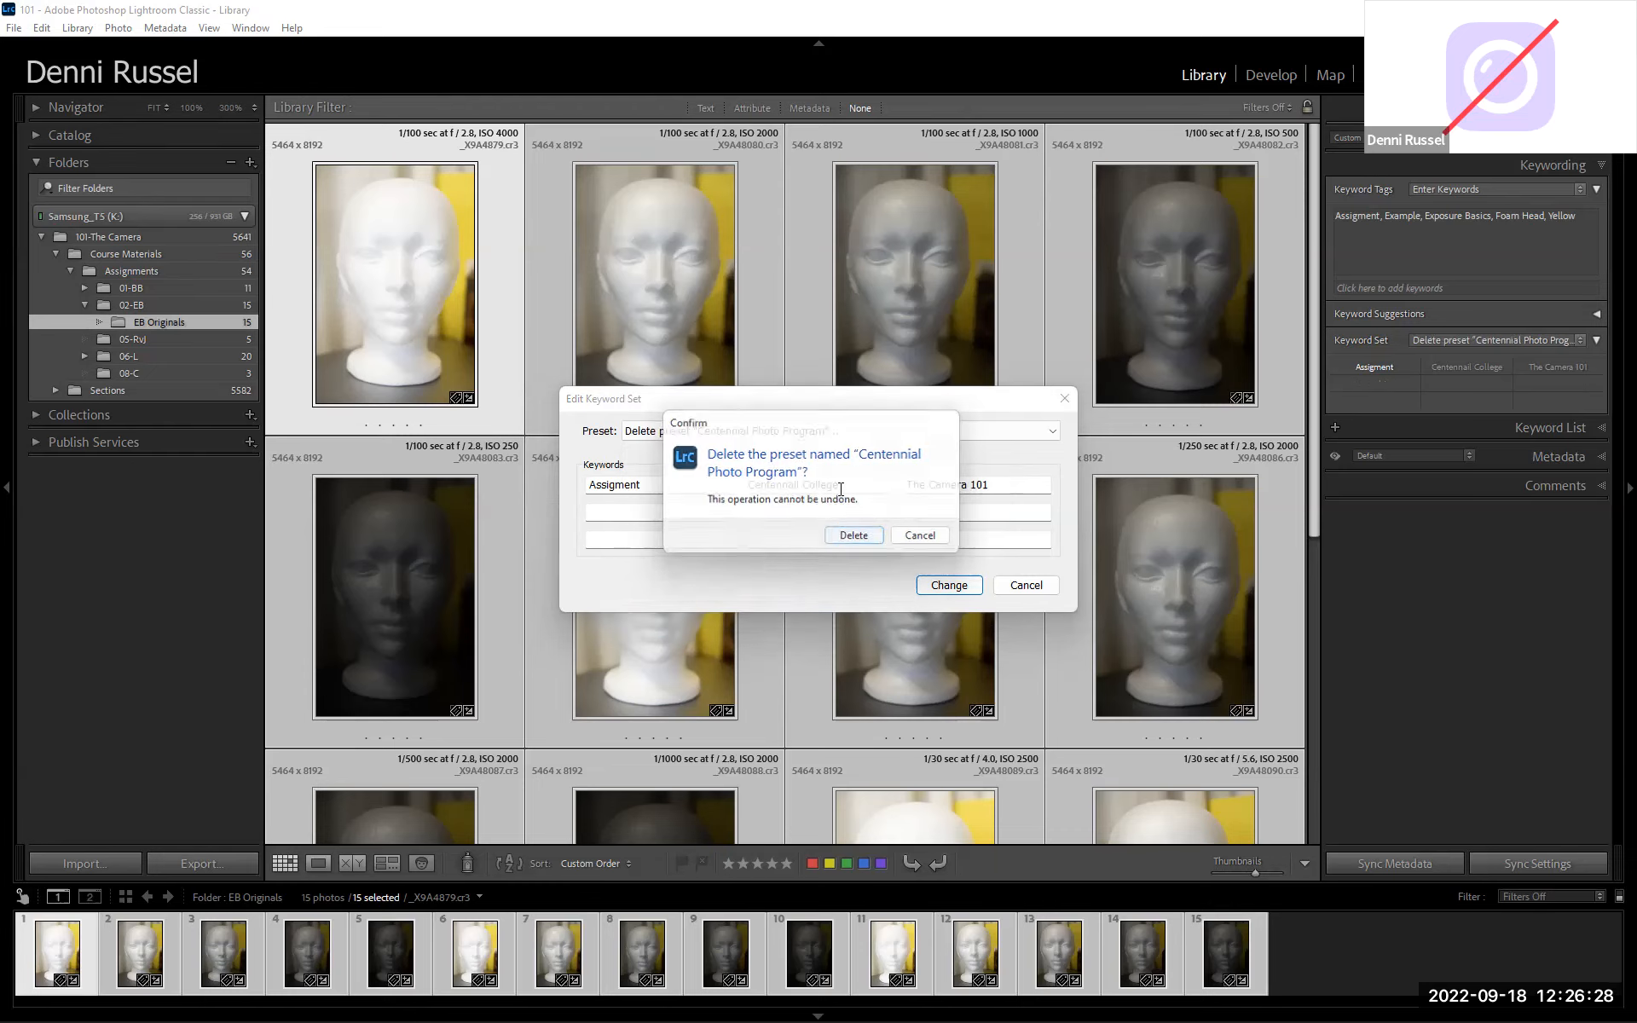
left_click(850, 535)
Rename the Centennial Photo Program 2 preset to Centennial Photo Program, apply it and collapse the Keywording section.
left_click(841, 435)
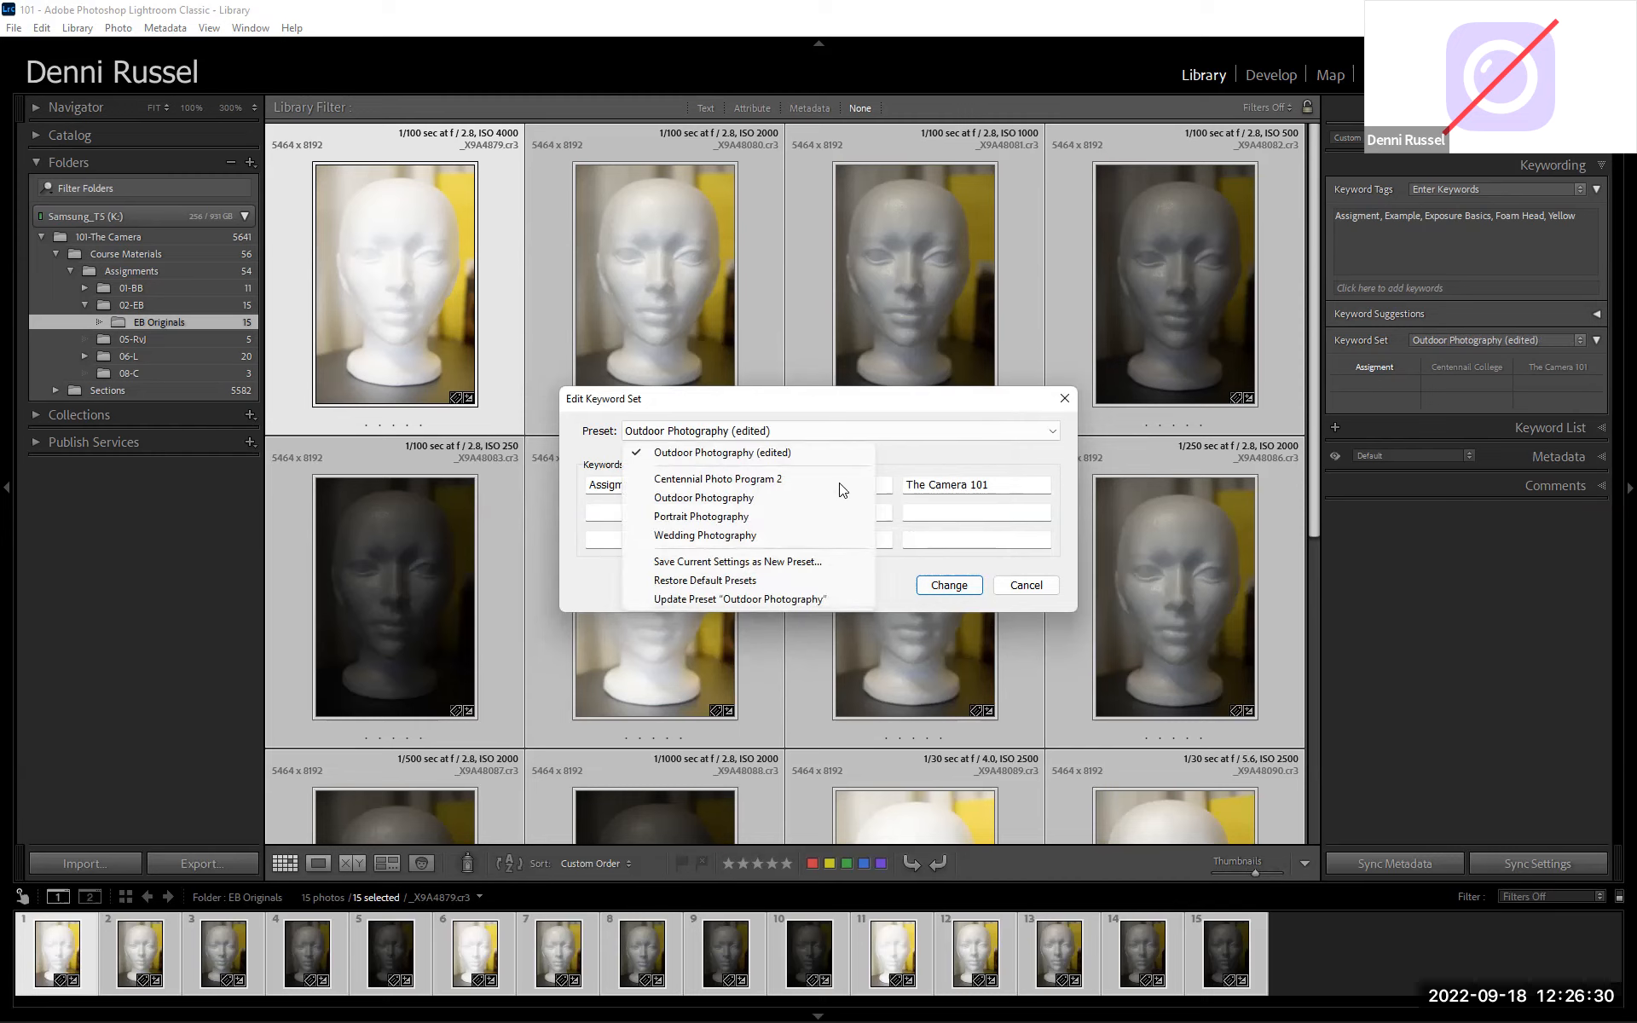
left_click(843, 479)
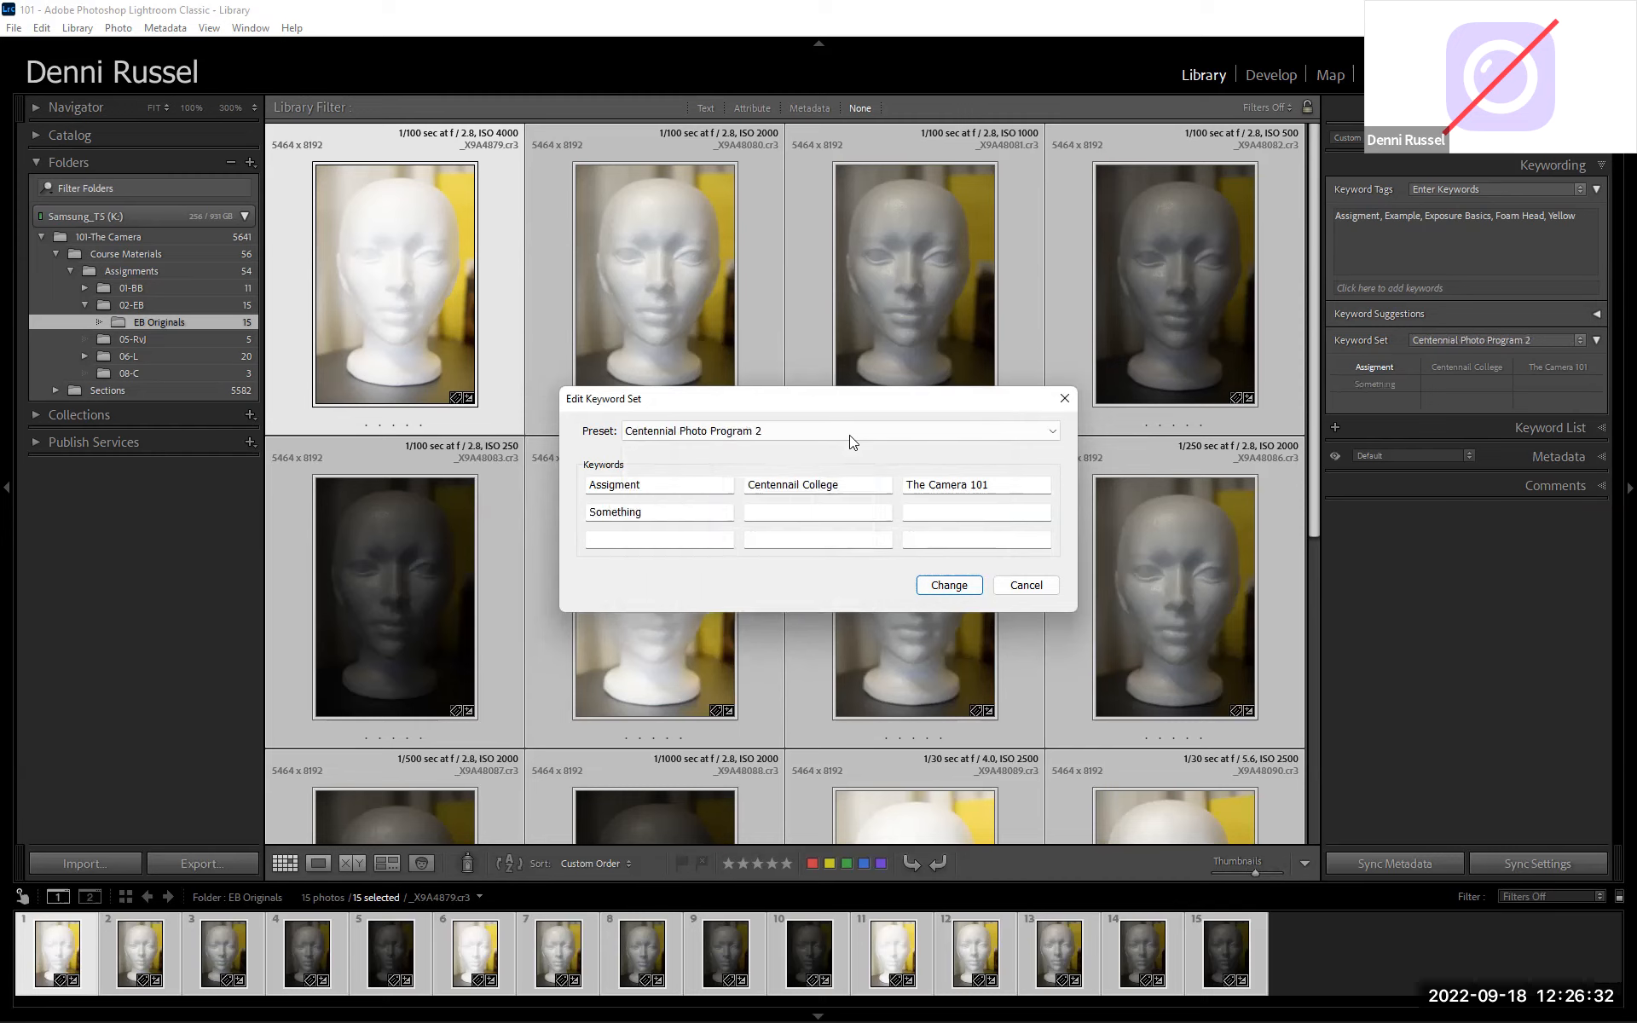
left_click(849, 434)
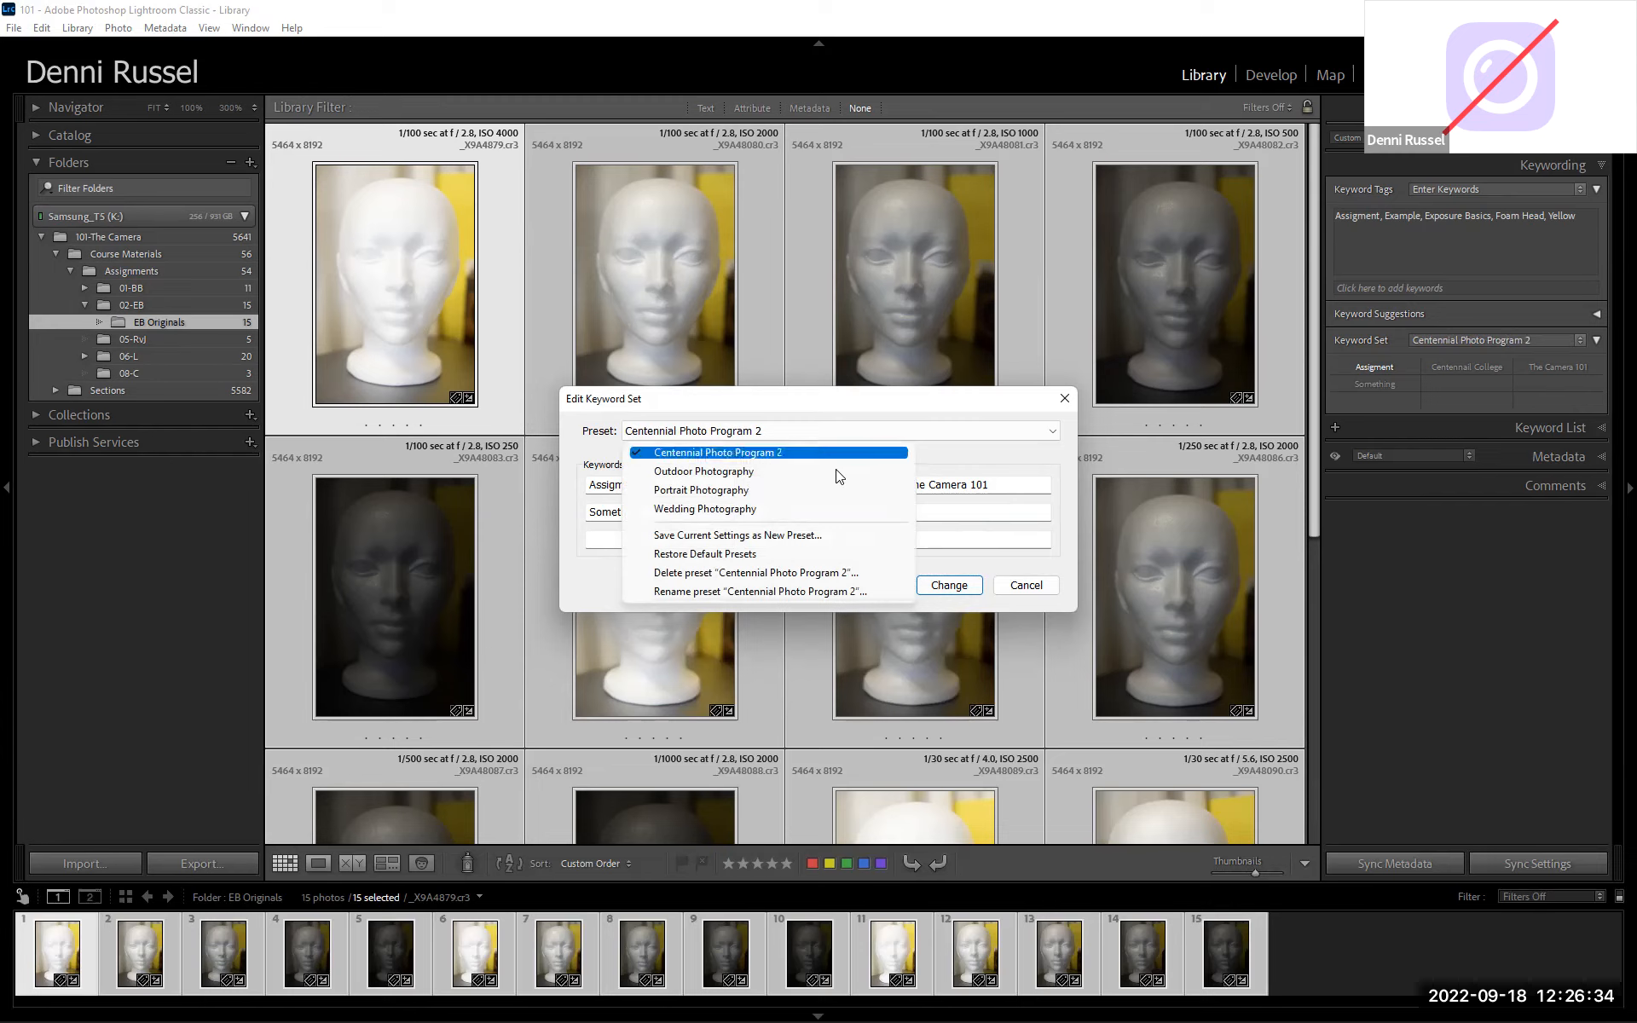
left_click(798, 588)
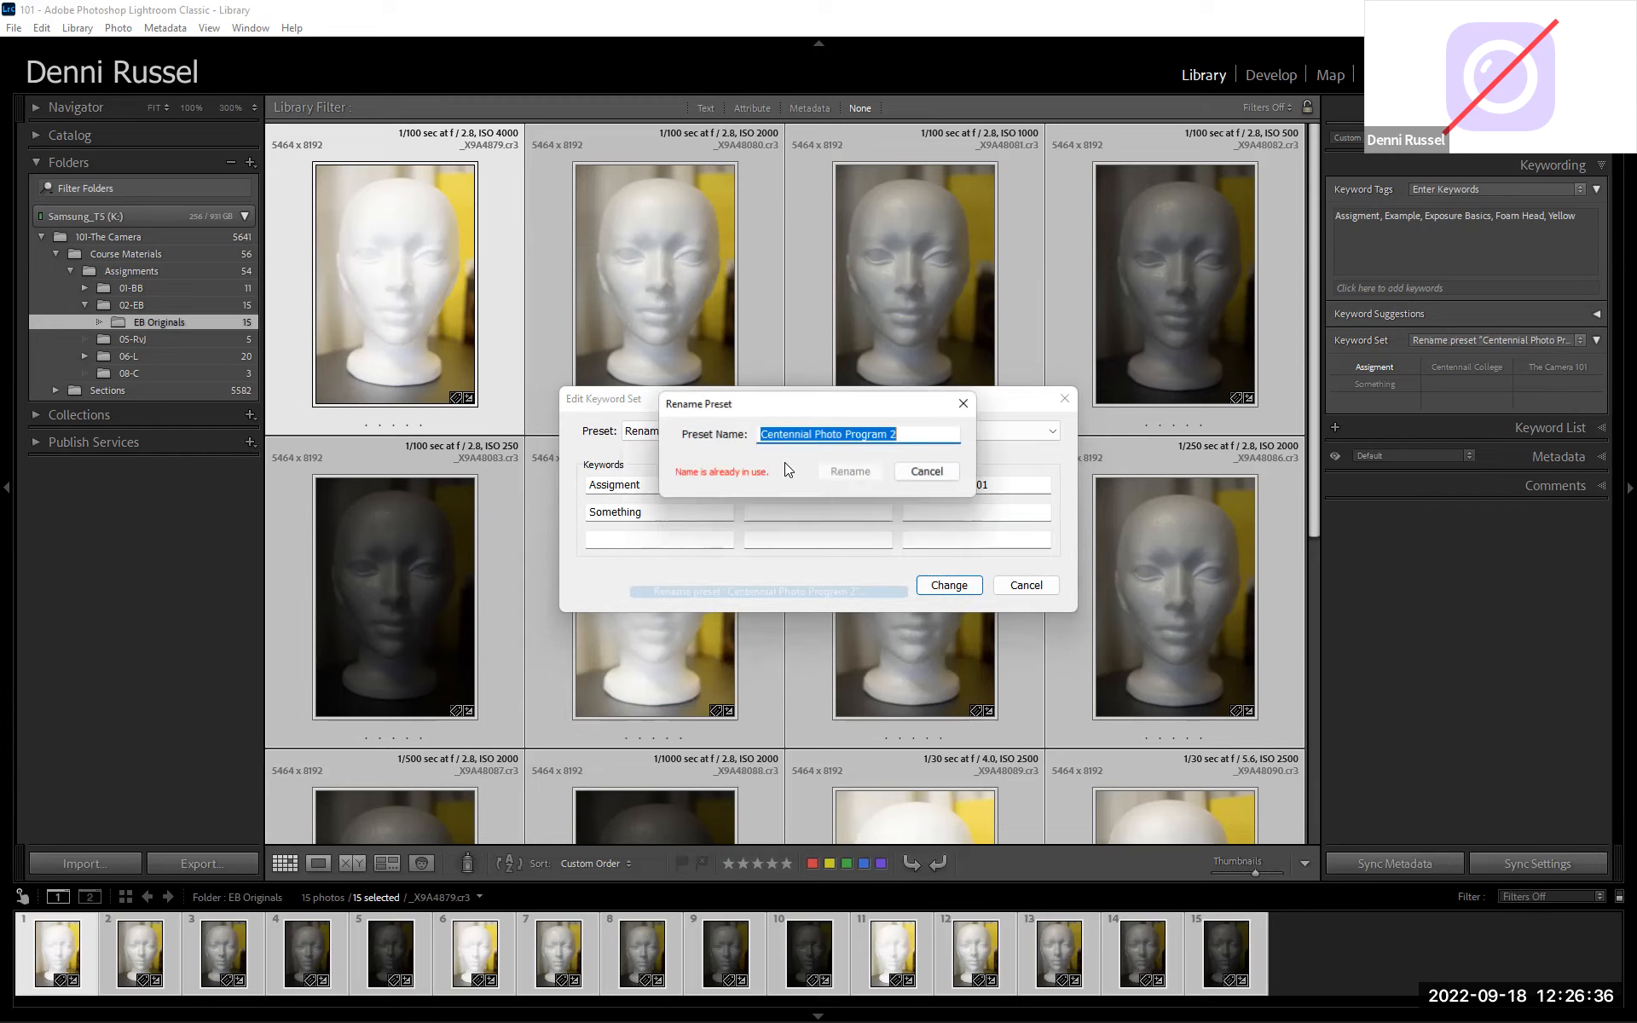
double_click(893, 435)
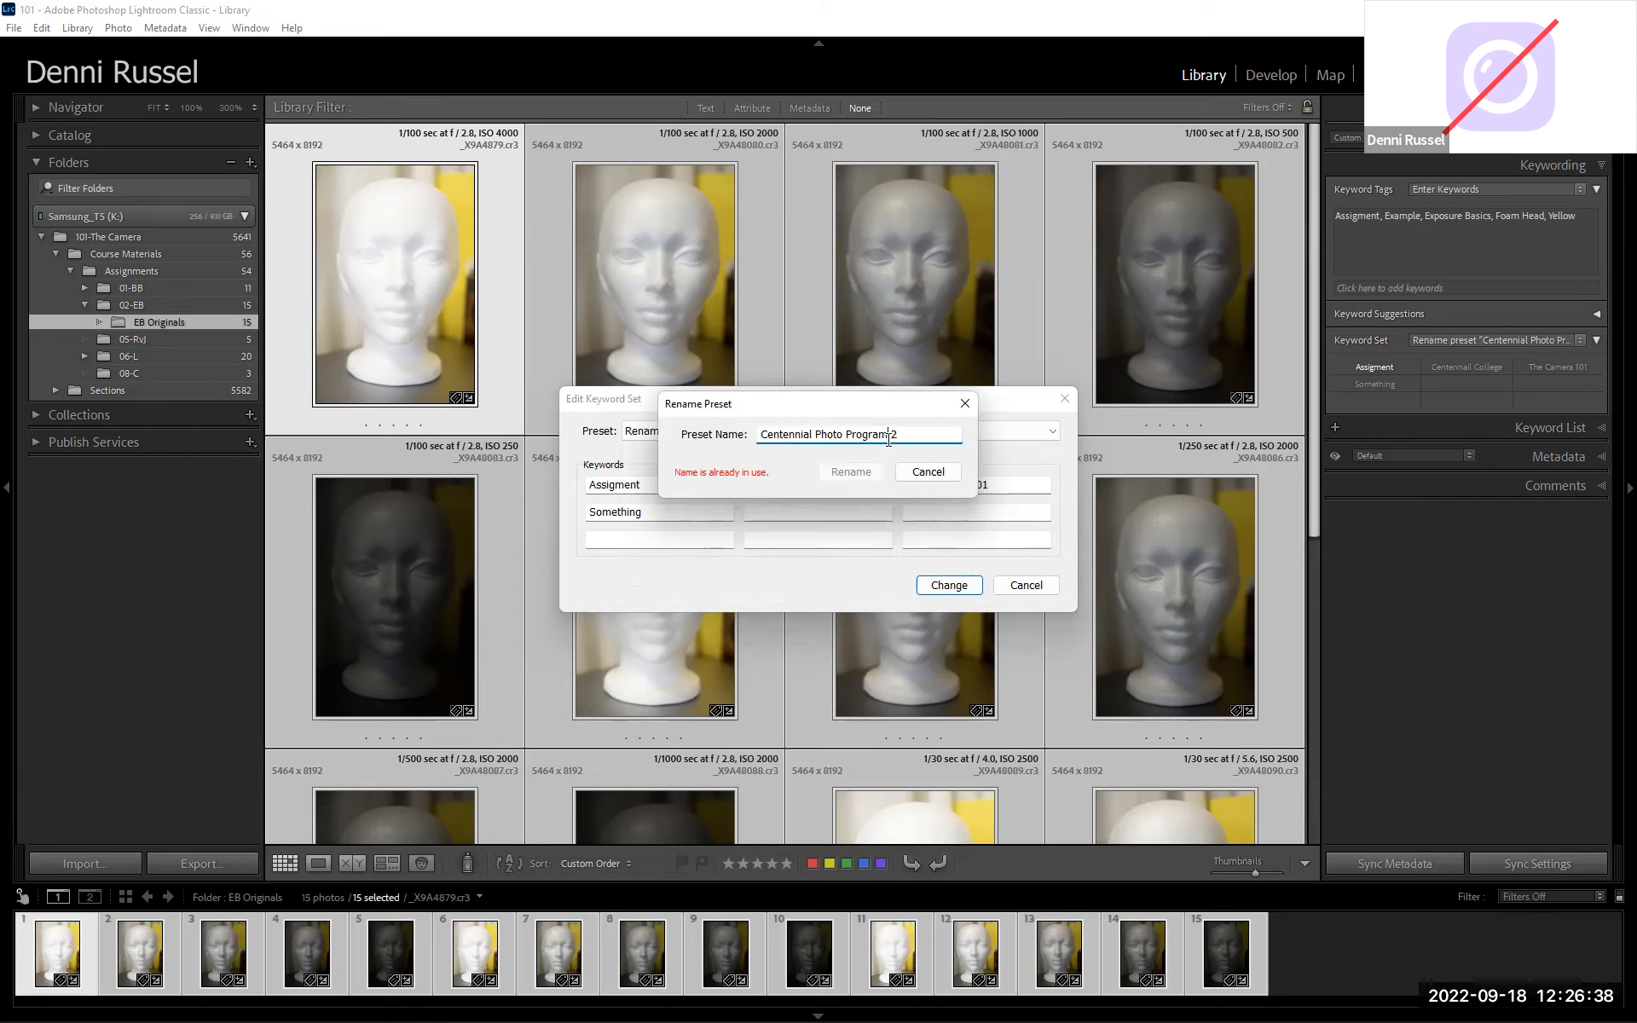
left_click(972, 411)
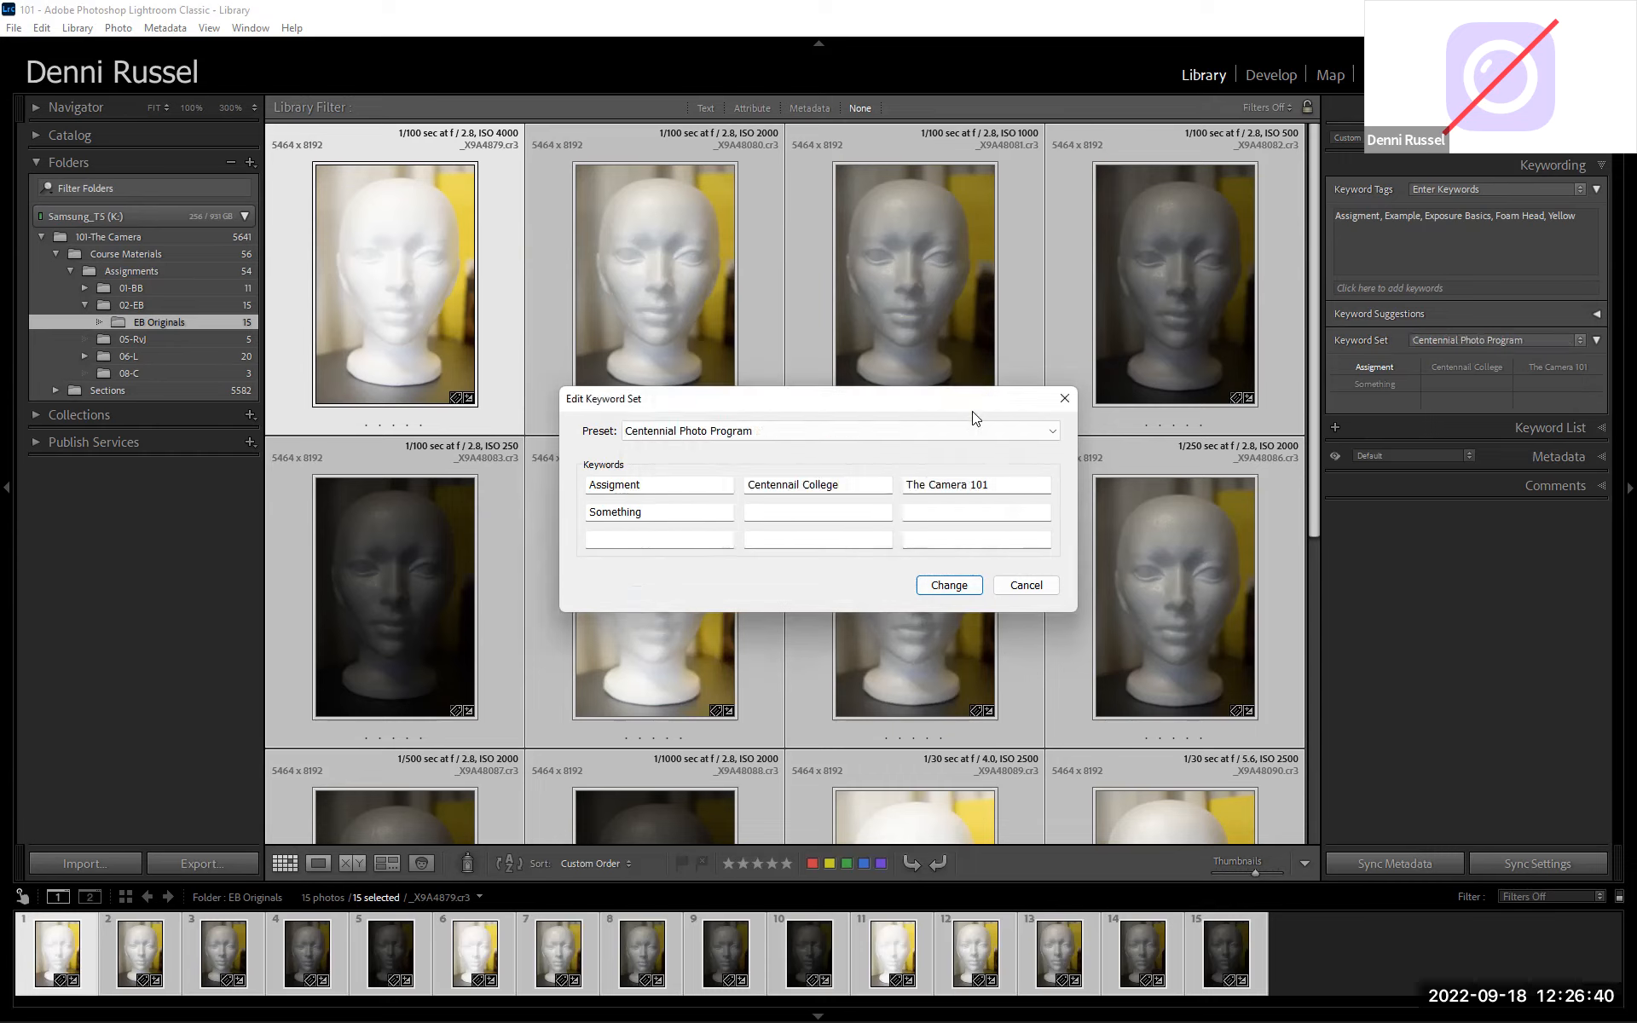
left_click(965, 585)
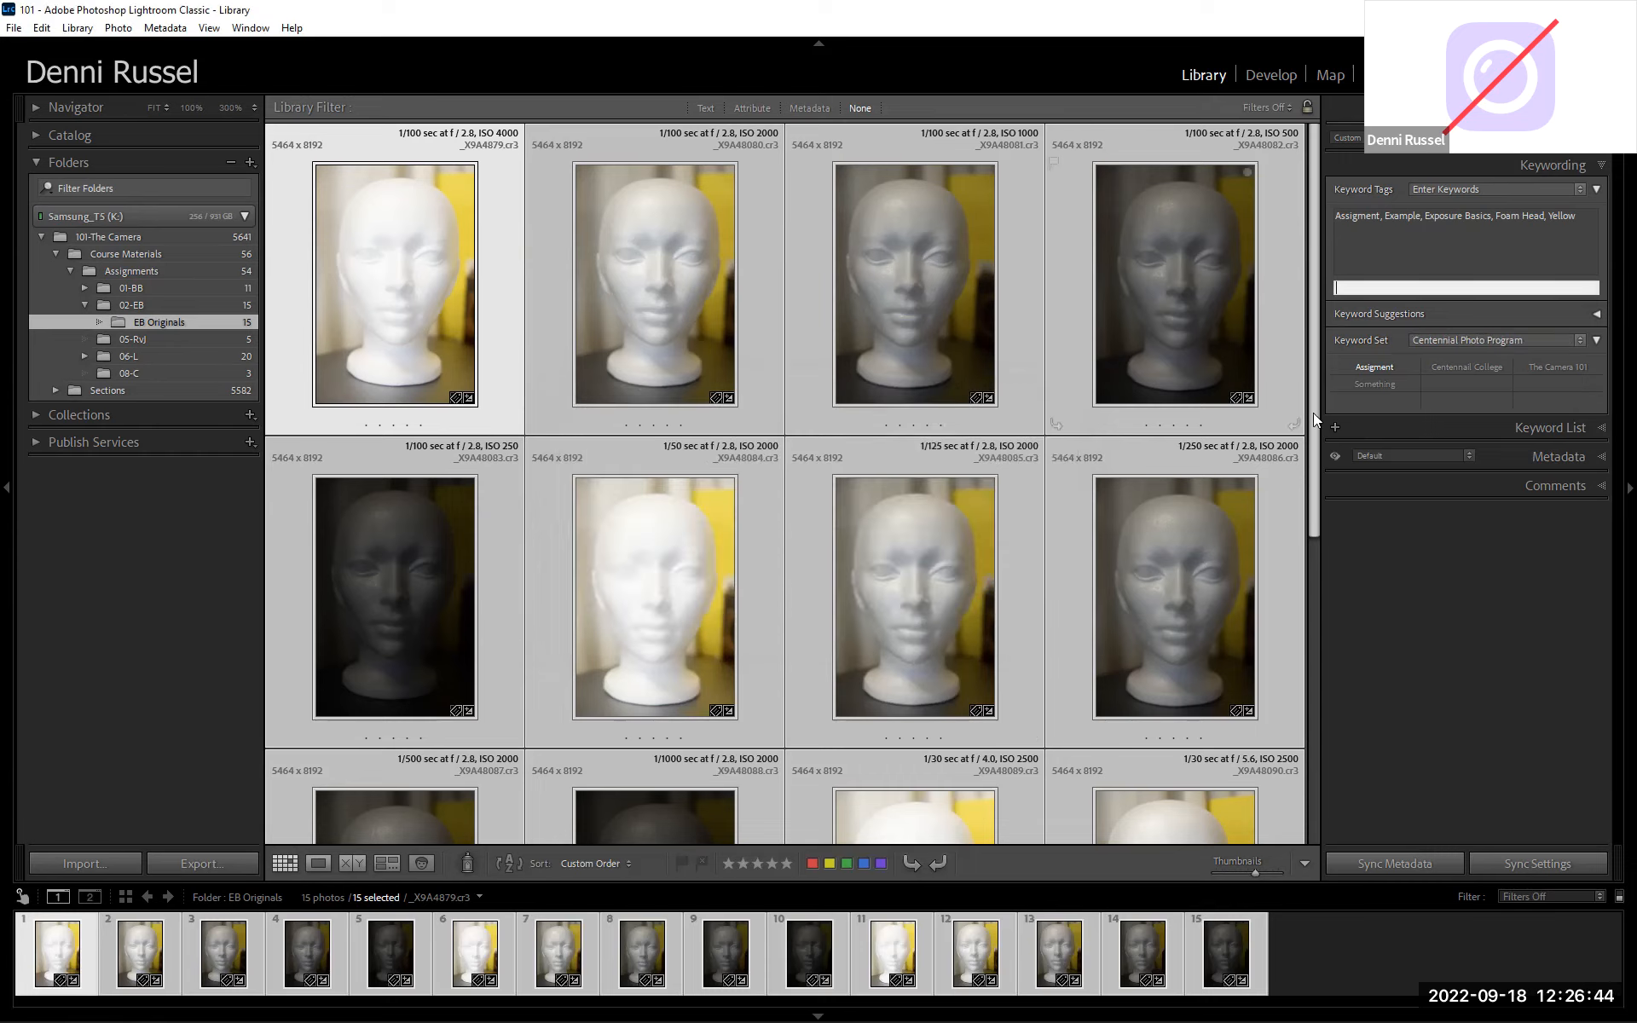
left_click(1596, 340)
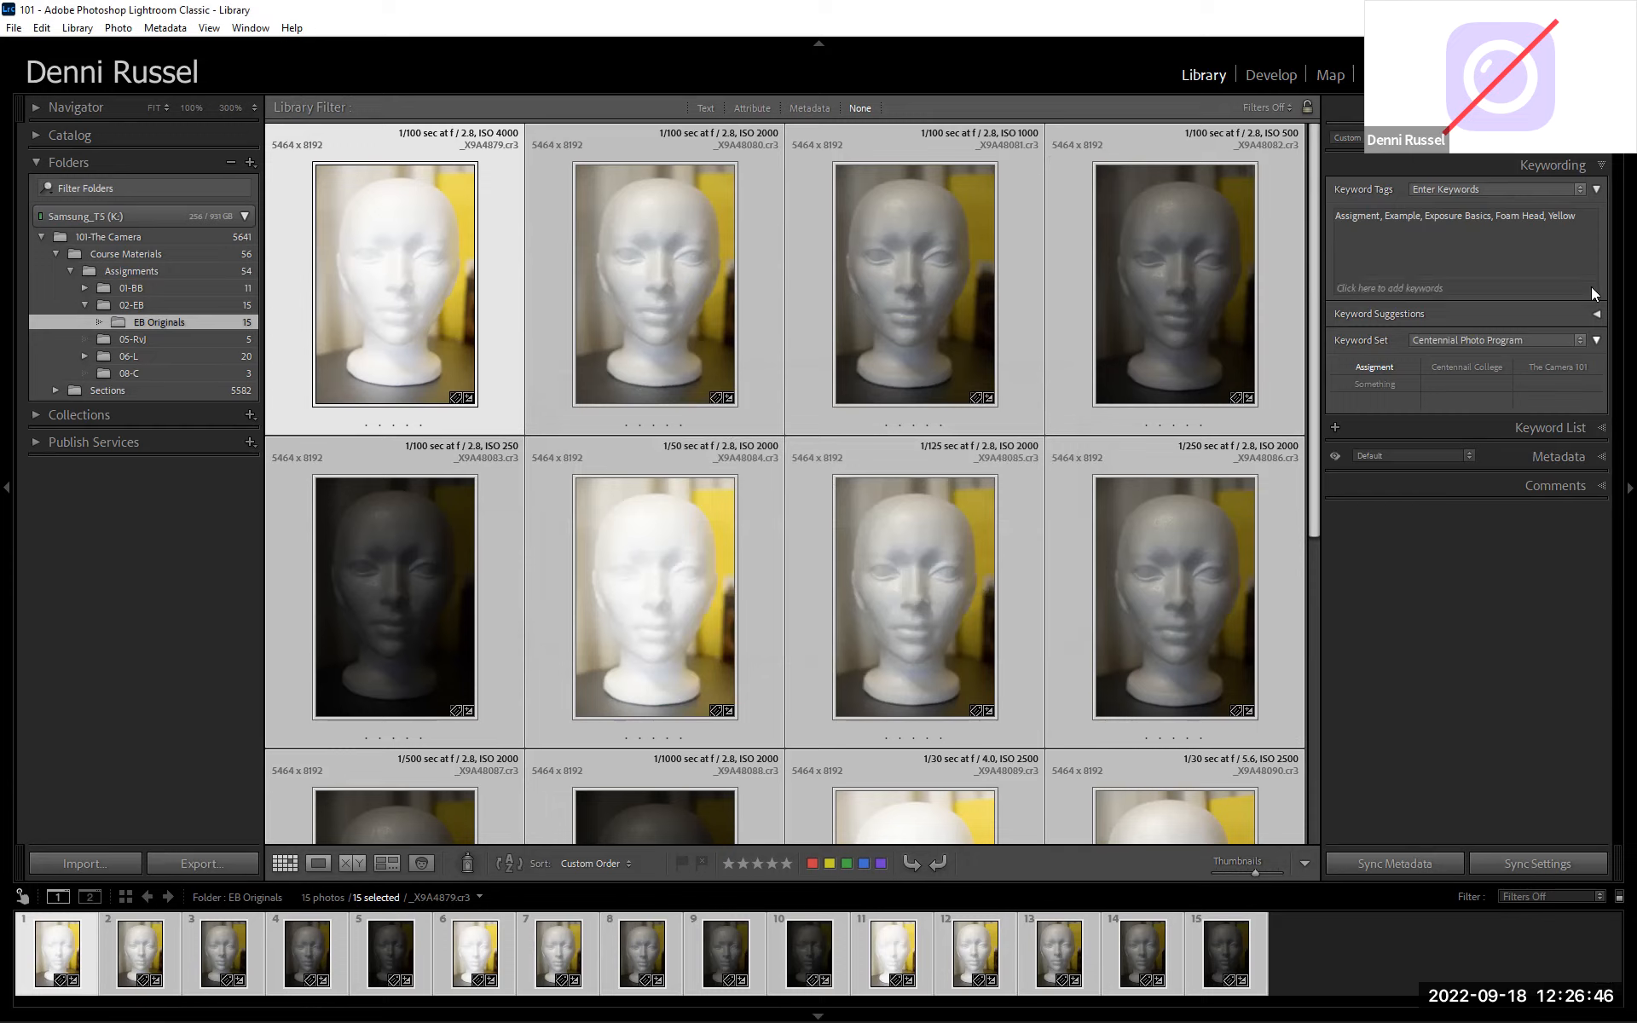
left_click(1600, 169)
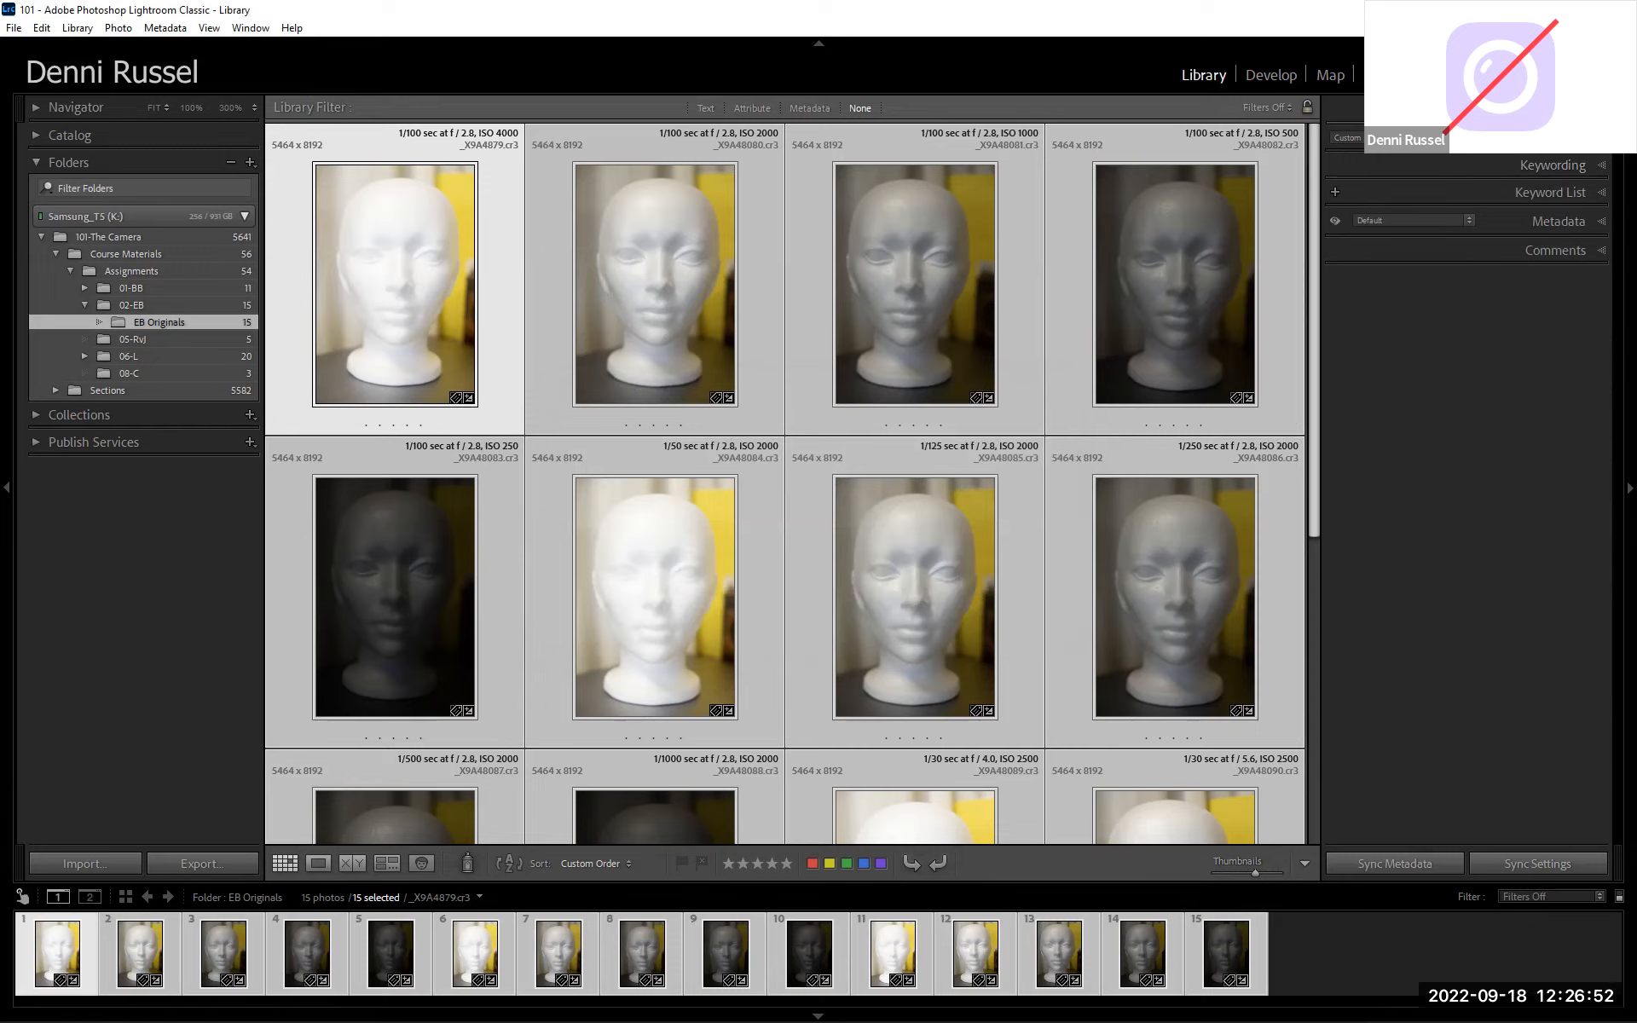